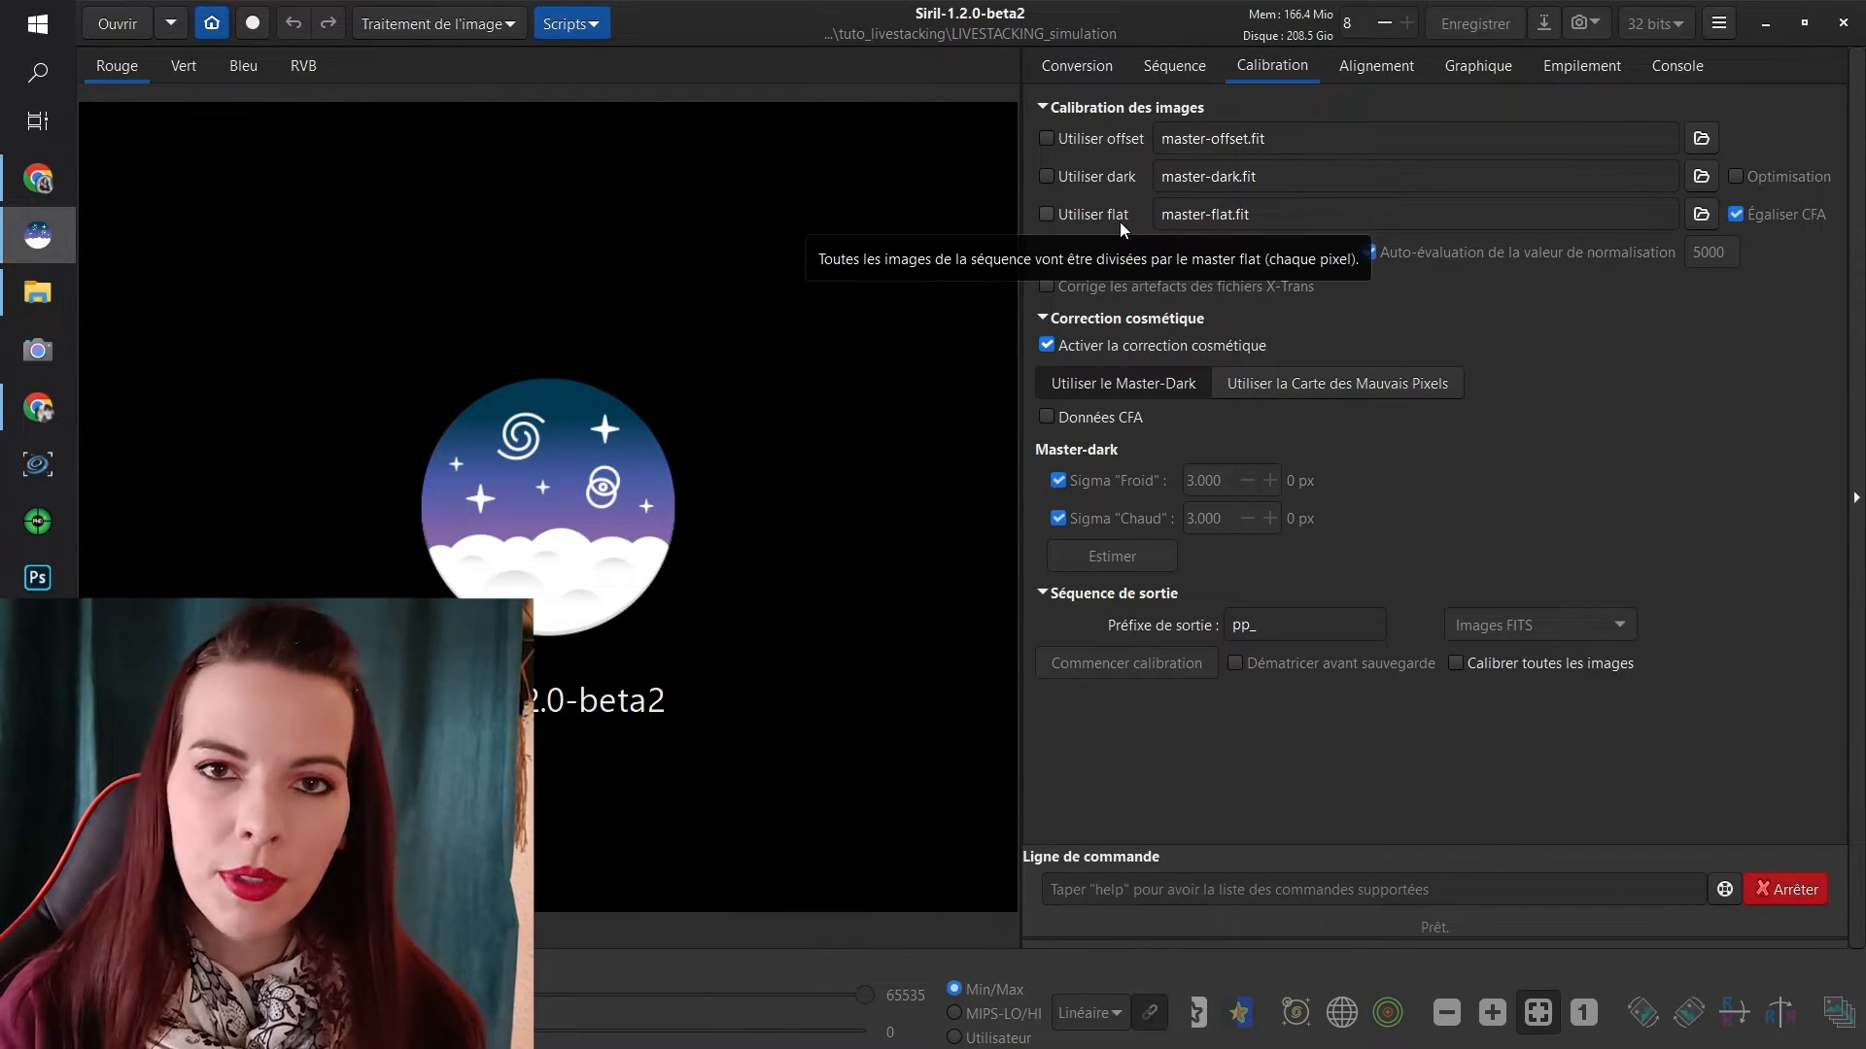
Load darks_stacked.fit as the master dark and pp_flats_stacked.fit as the master flat from the tuto_livestacking\MASTERS\1302 folder
left_click(1701, 177)
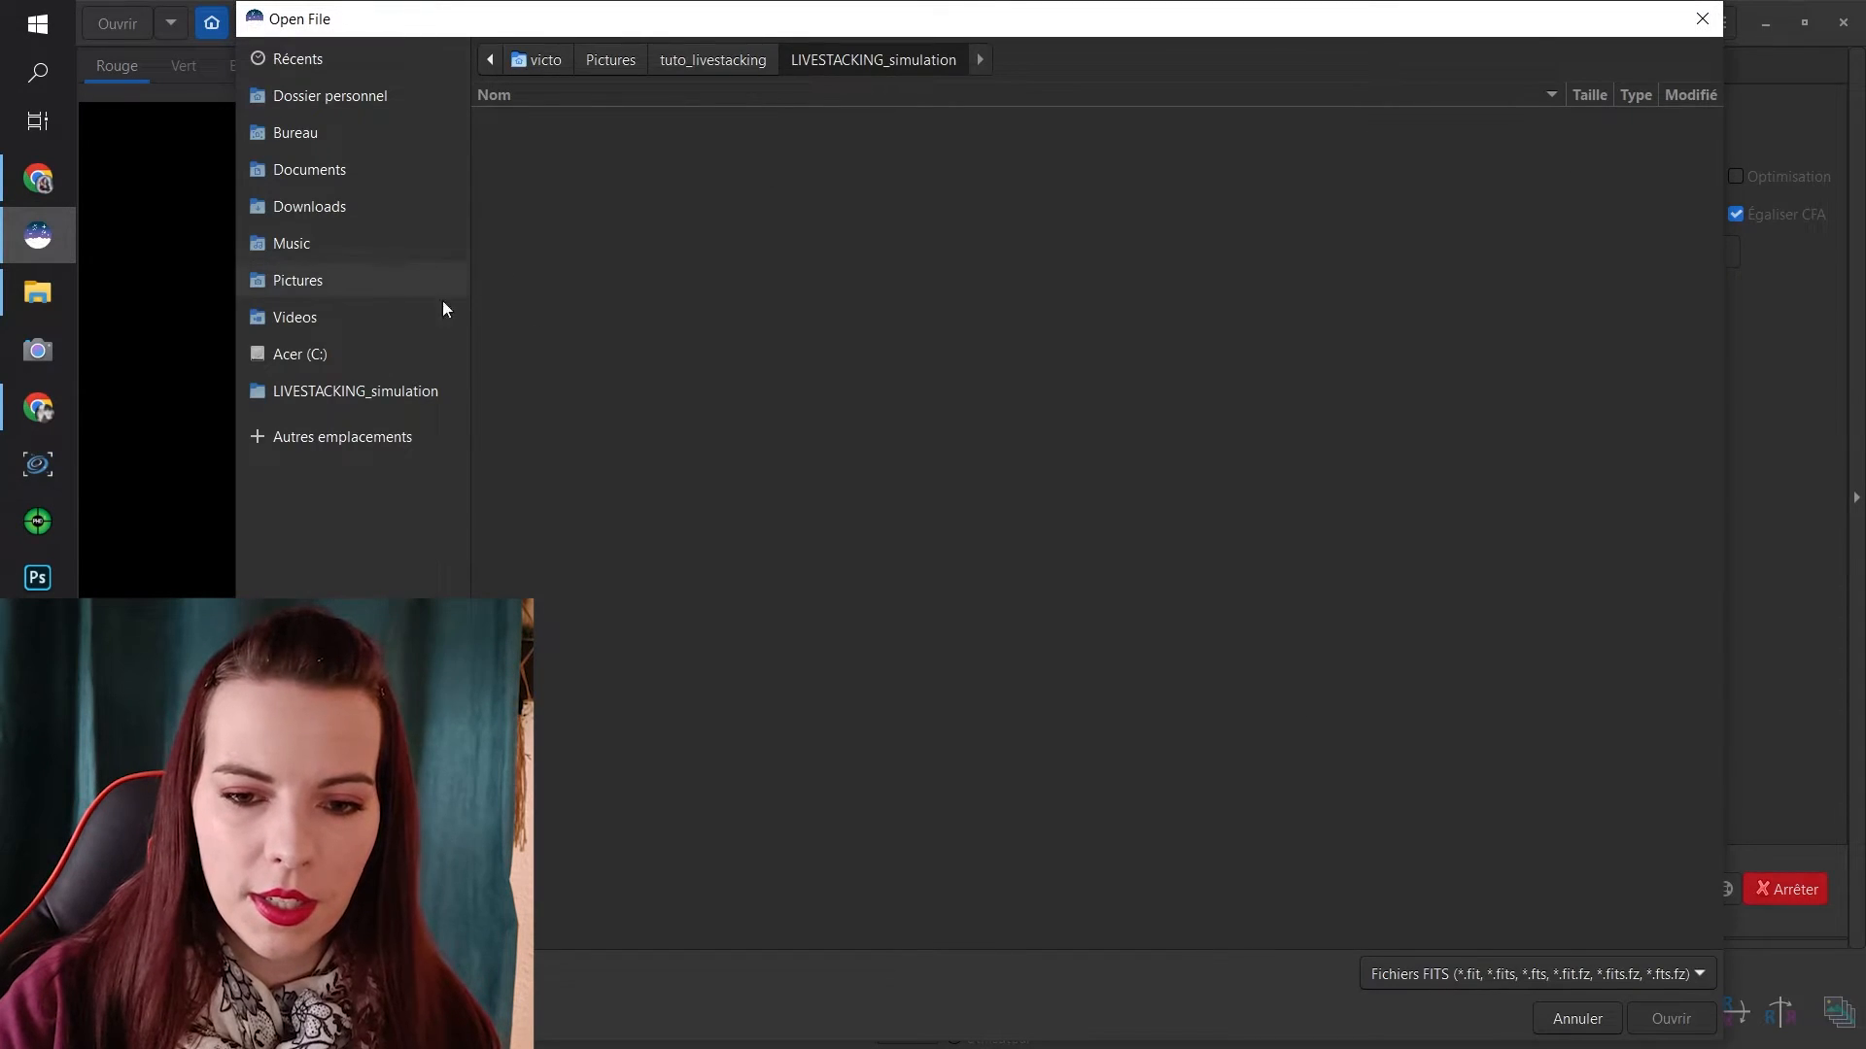
left_click(683, 62)
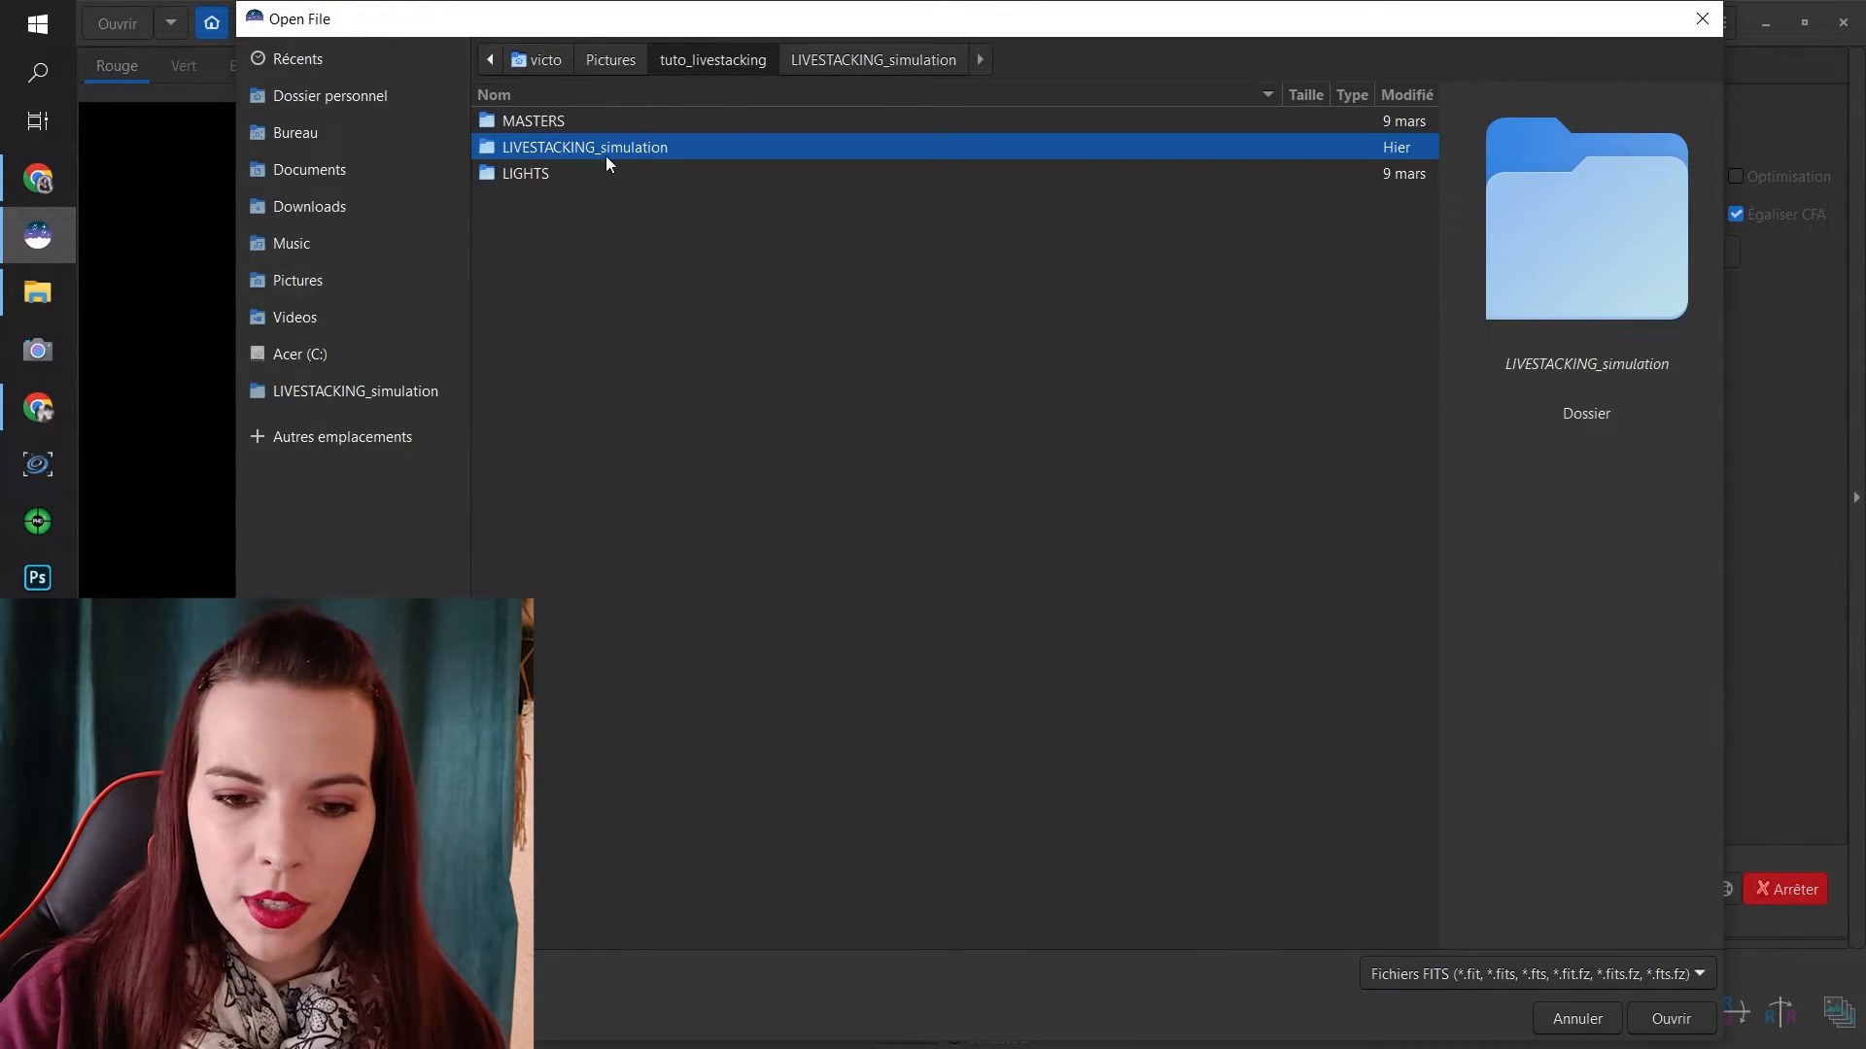
double_click(575, 122)
double_click(573, 124)
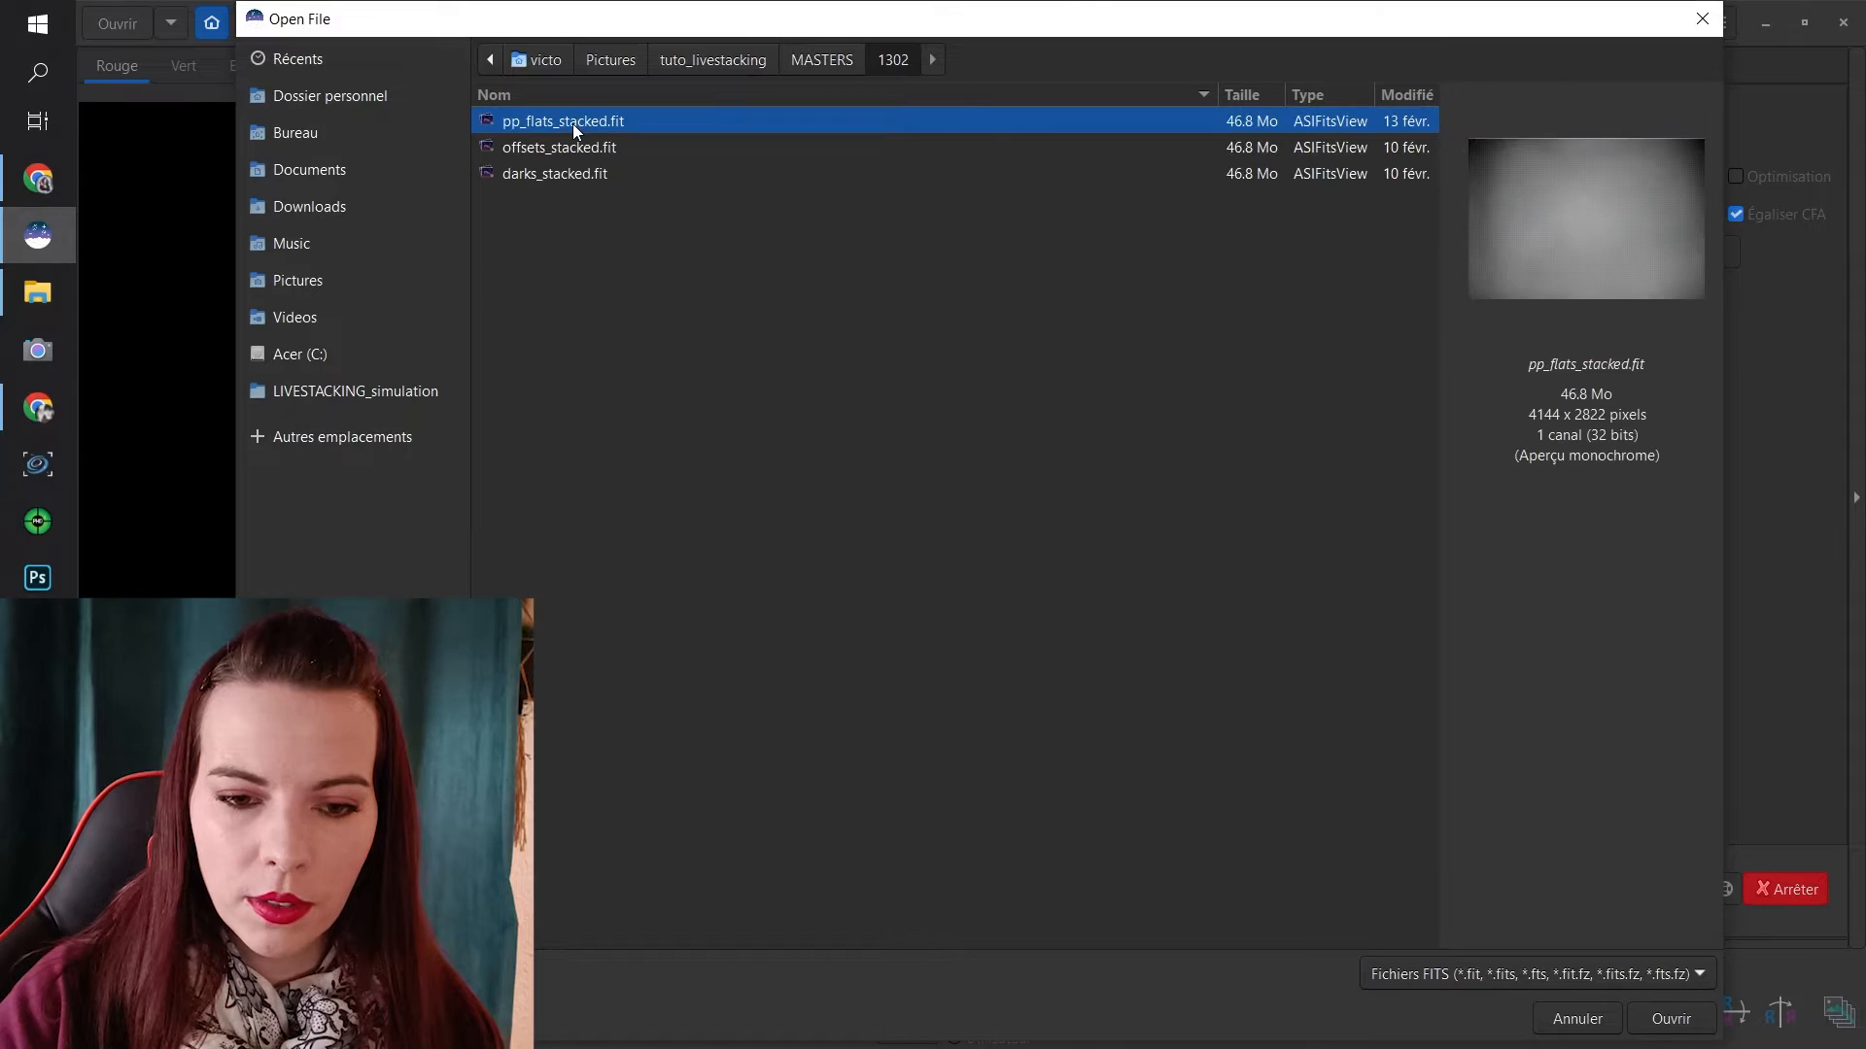
double_click(568, 175)
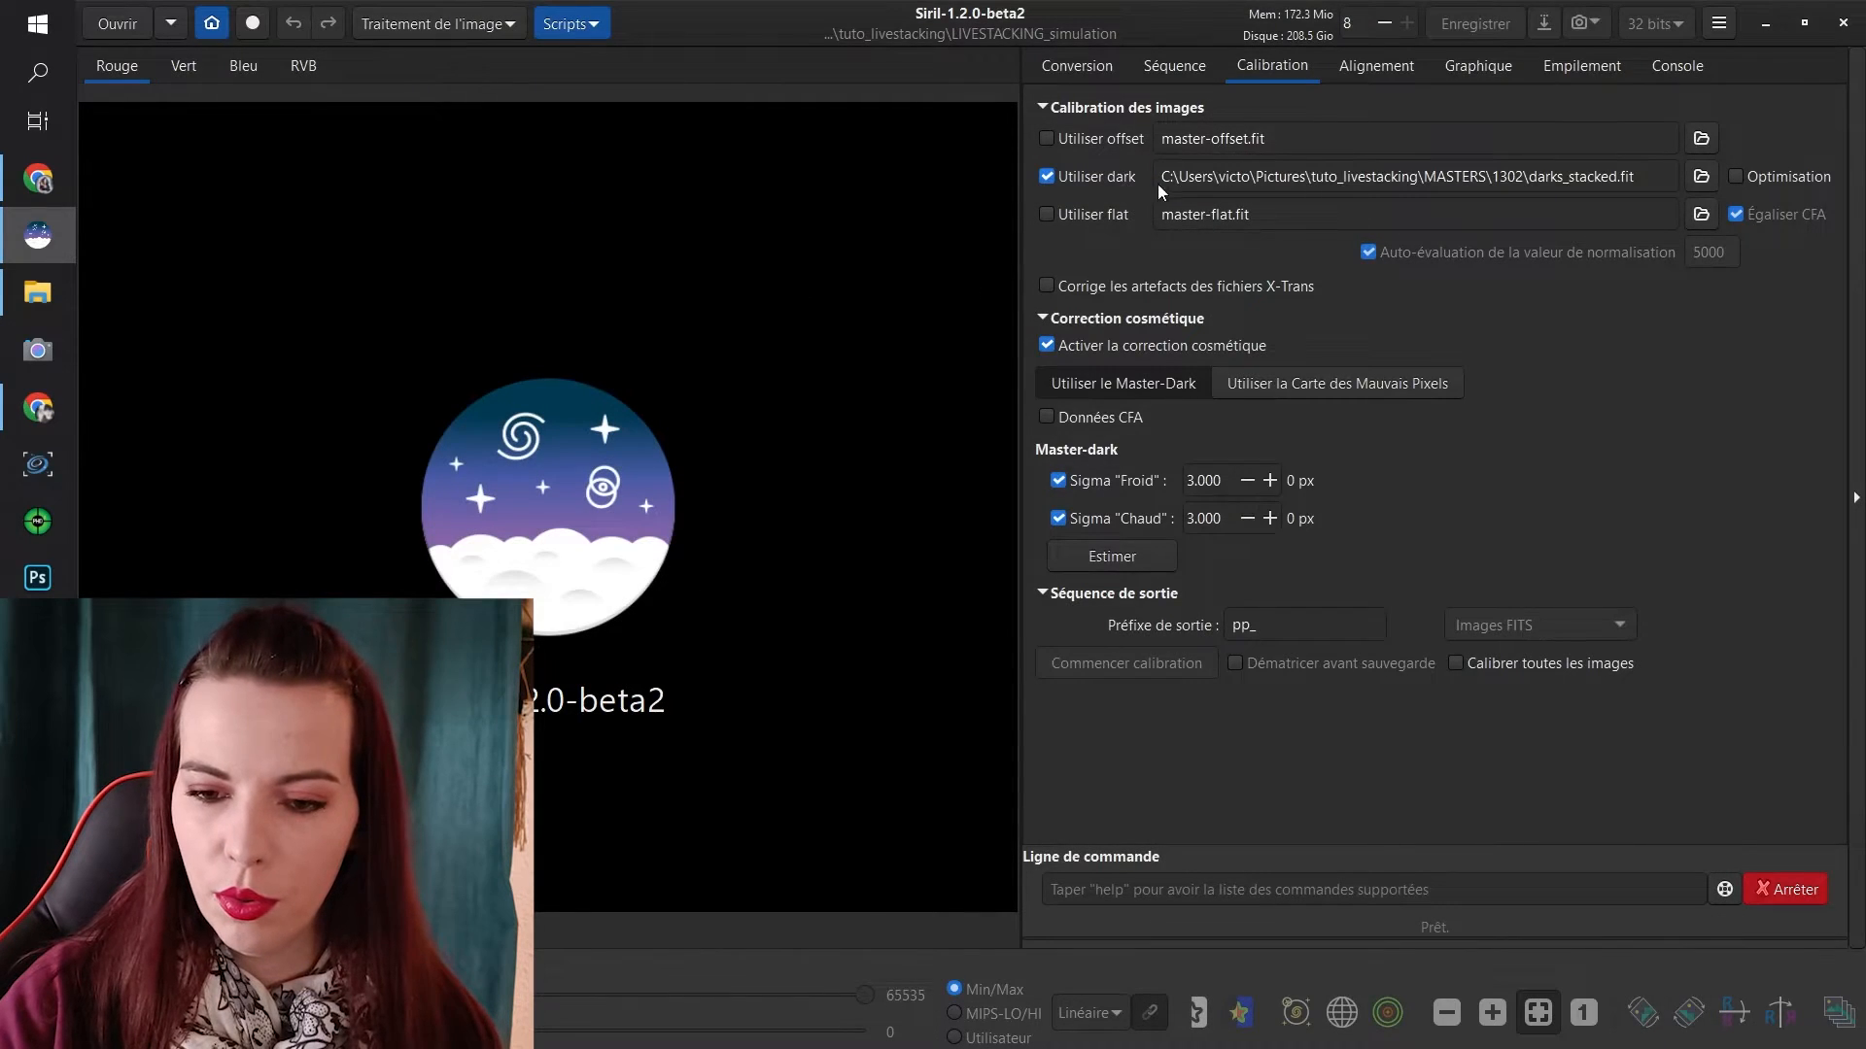
left_click(1700, 215)
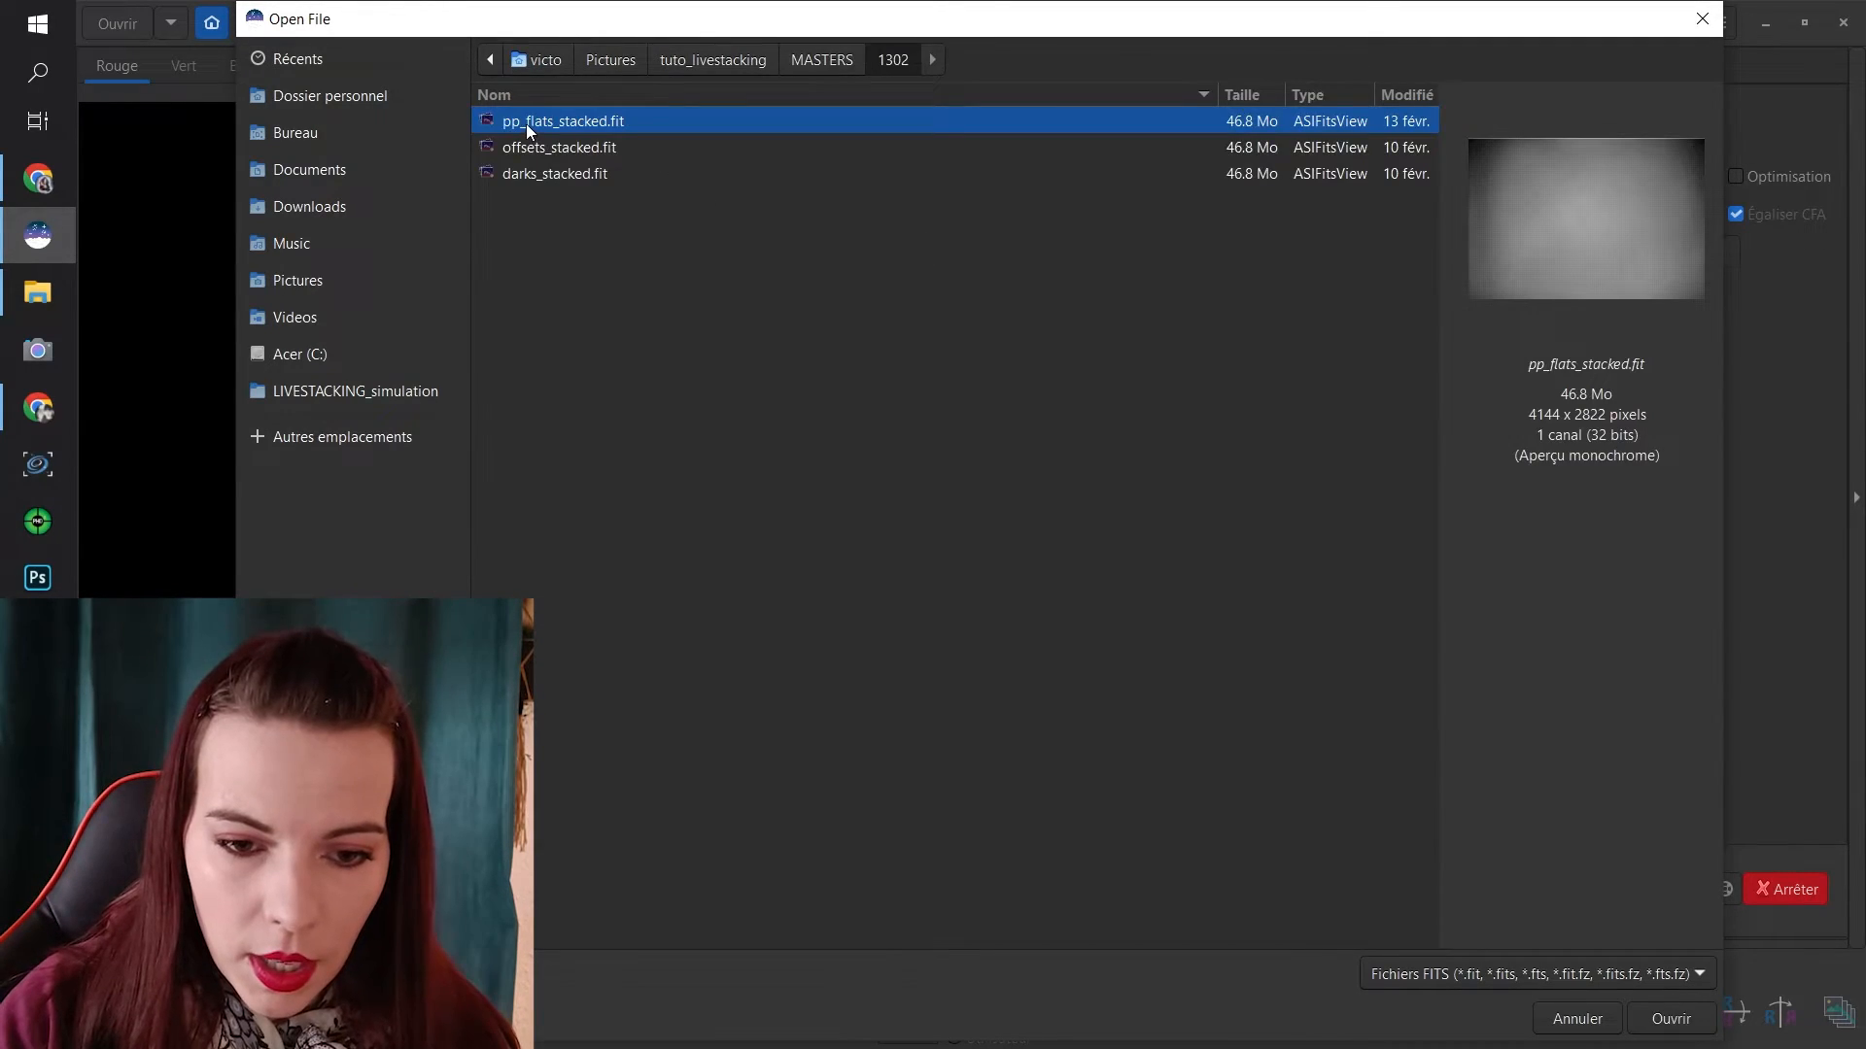
double_click(587, 123)
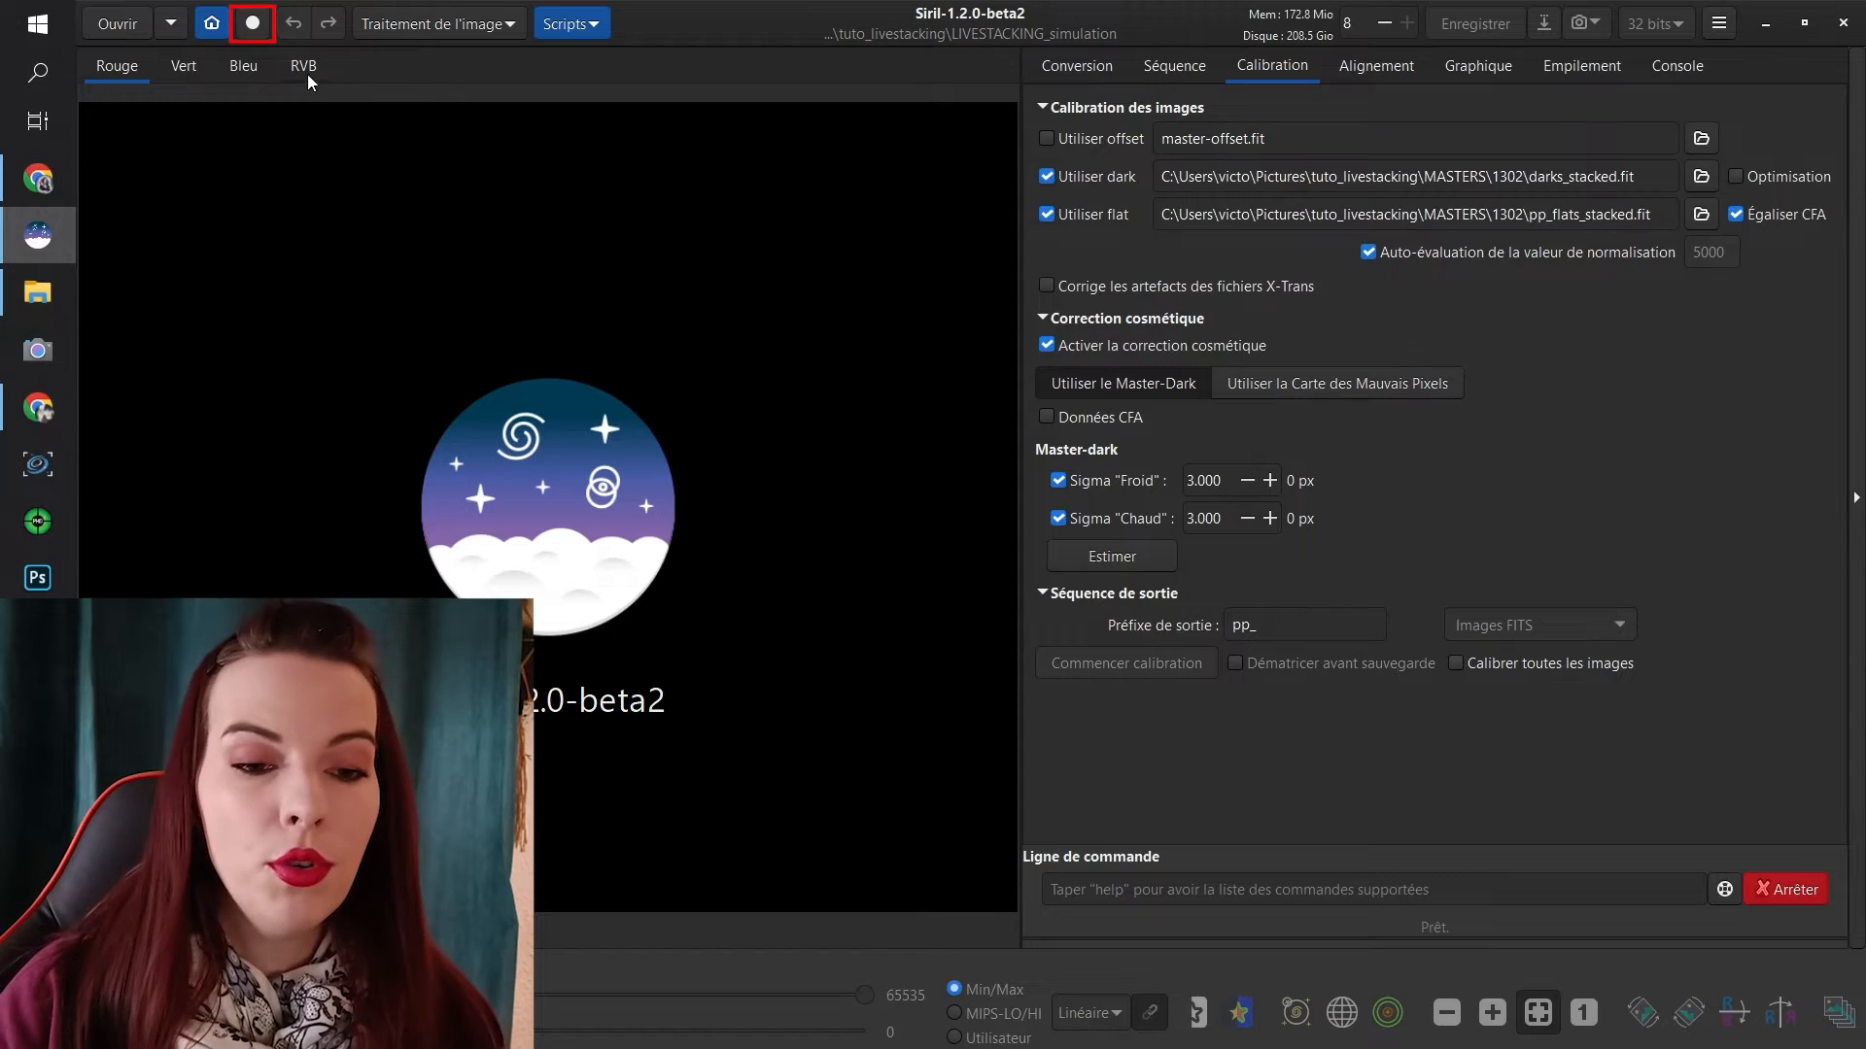
Open the Live Stacking window and place it over the calibration settings
left_click(253, 29)
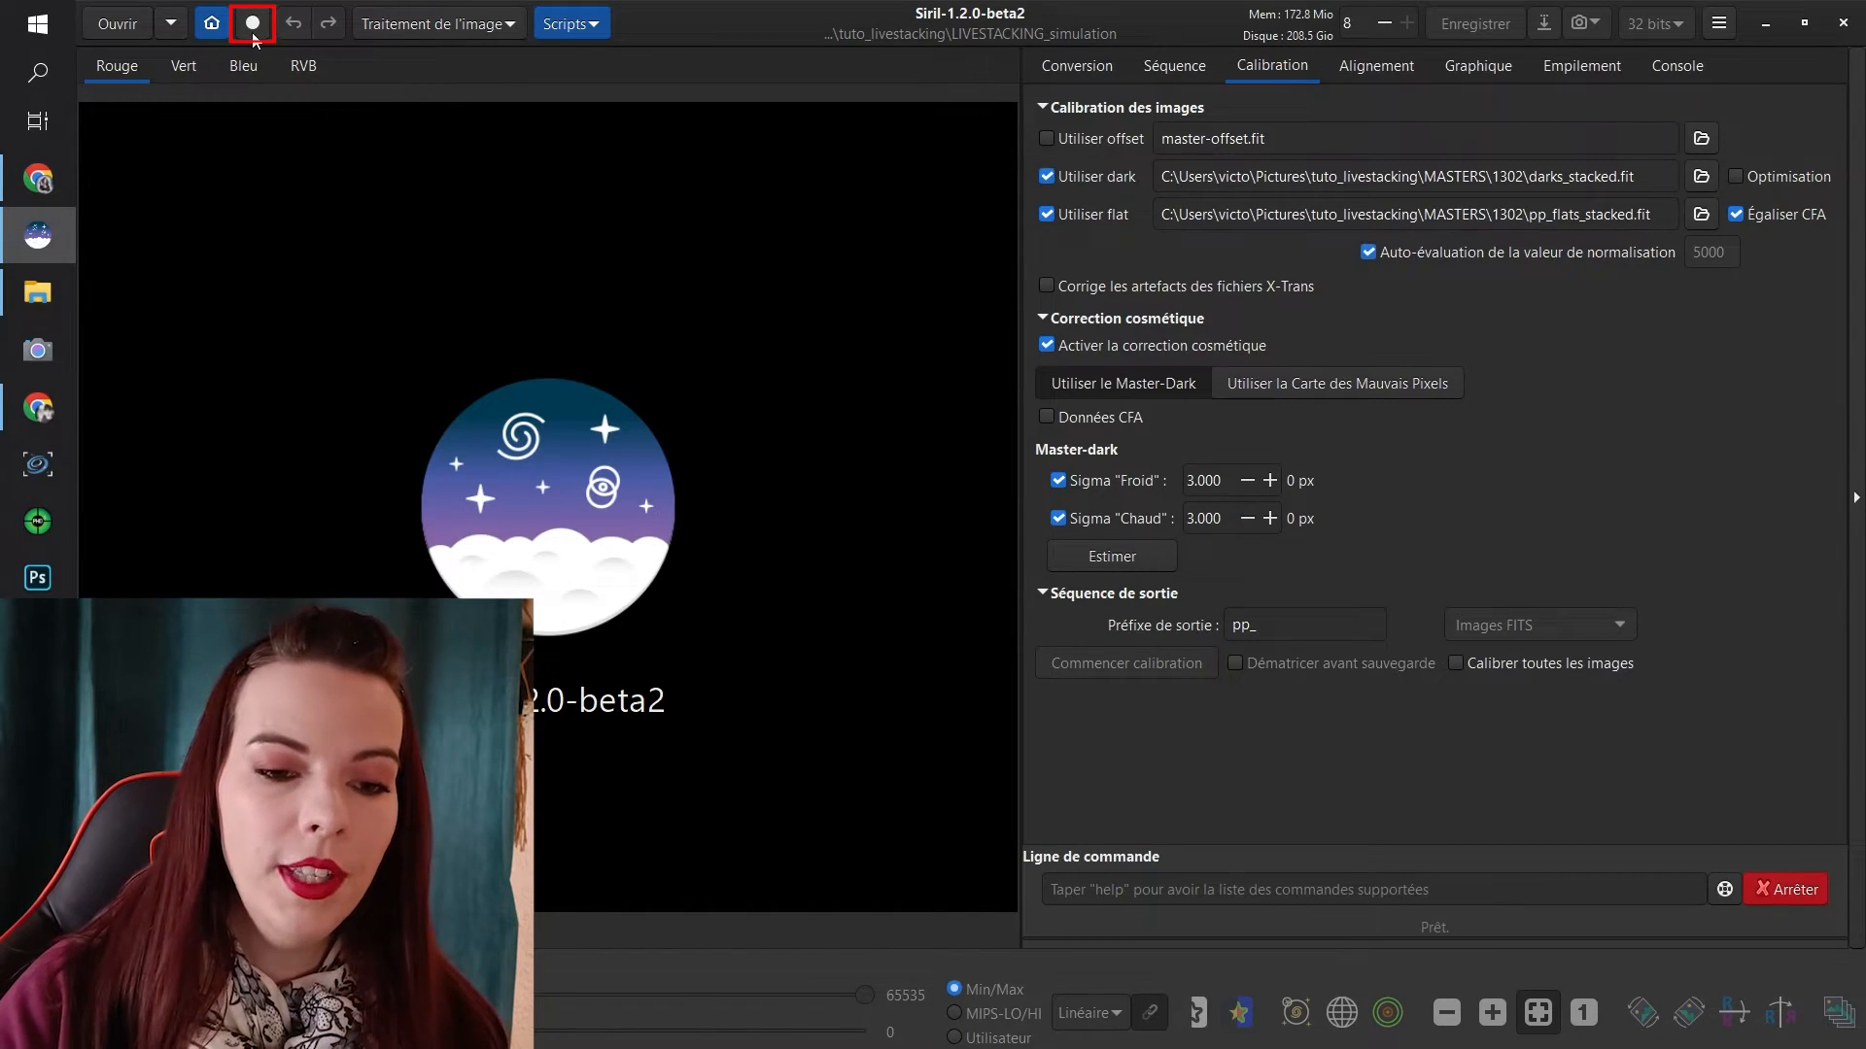
left_click_drag(553, 238, 1278, 146)
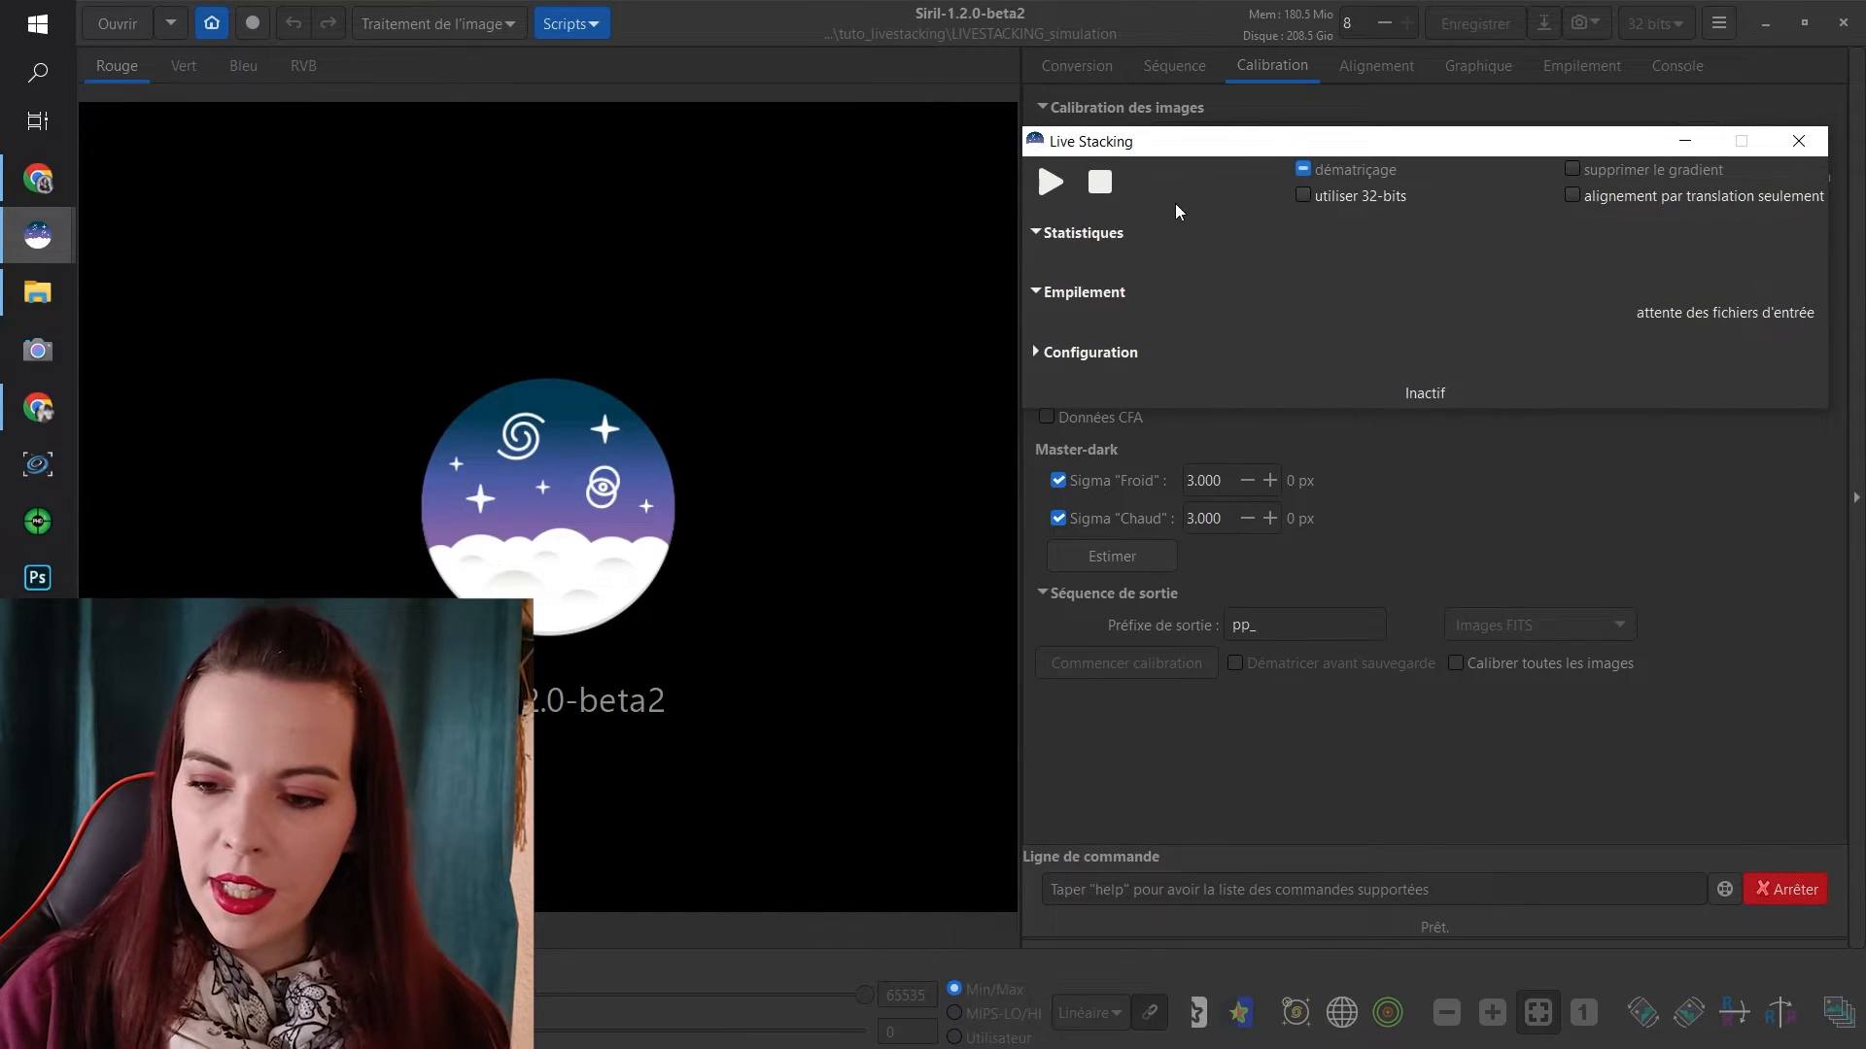
Switch to File Explorer and copy the light frame ending in 01-45-51_0014 from the LIGHTS\2023-02-13\LIGHT folder
left_click(21, 317)
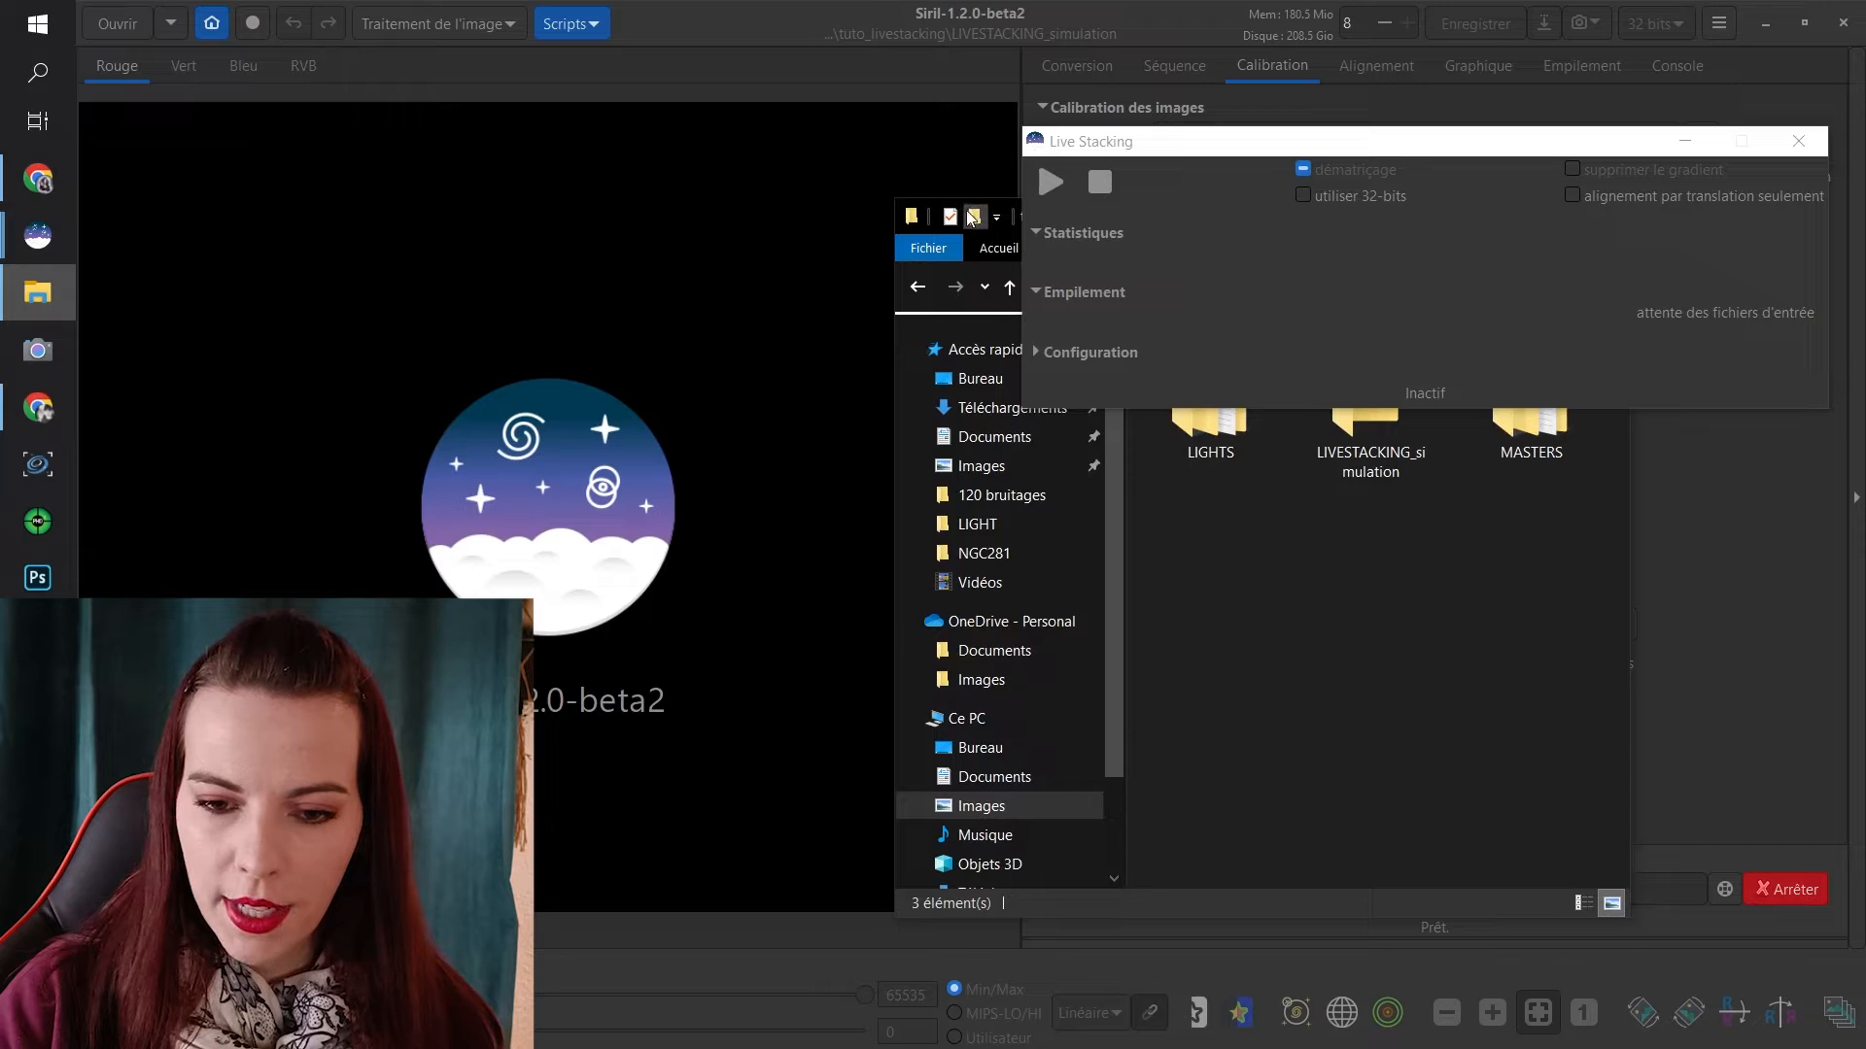
left_click(1210, 433)
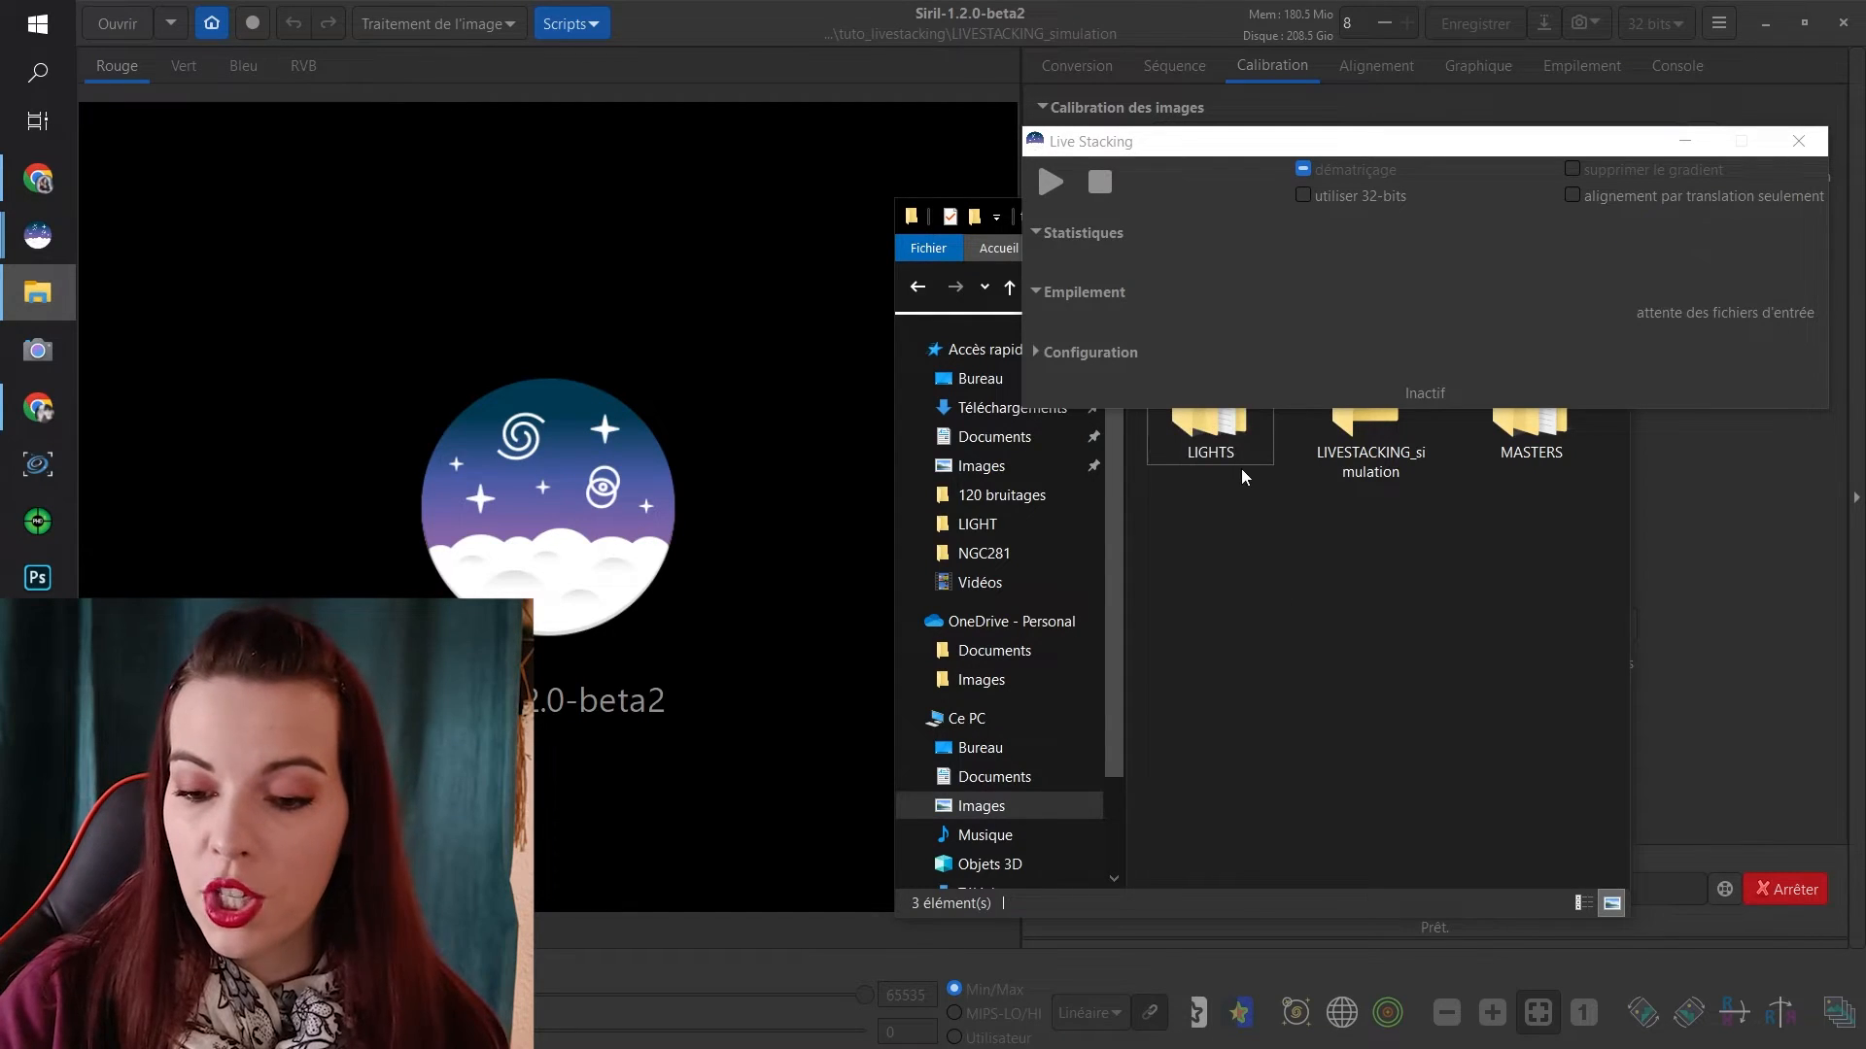
double_click(1213, 436)
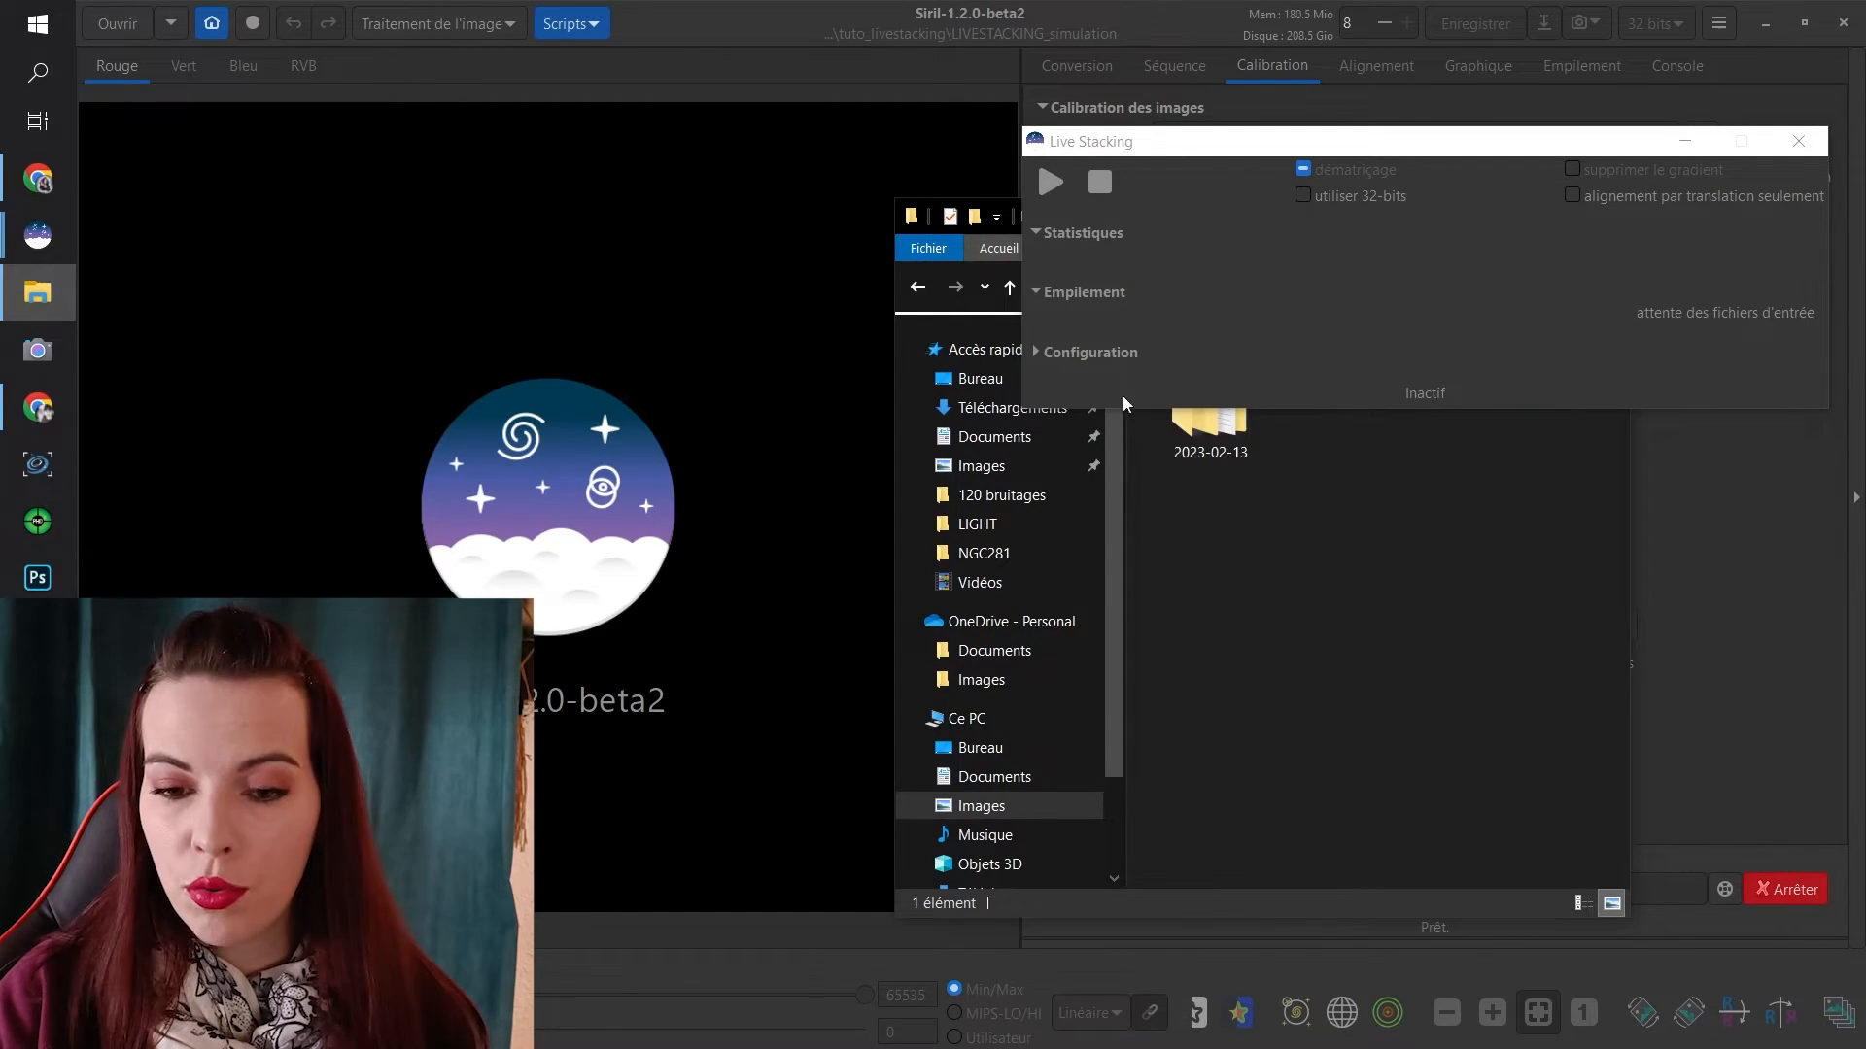
left_click(995, 216)
left_click_drag(916, 201, 914, 500)
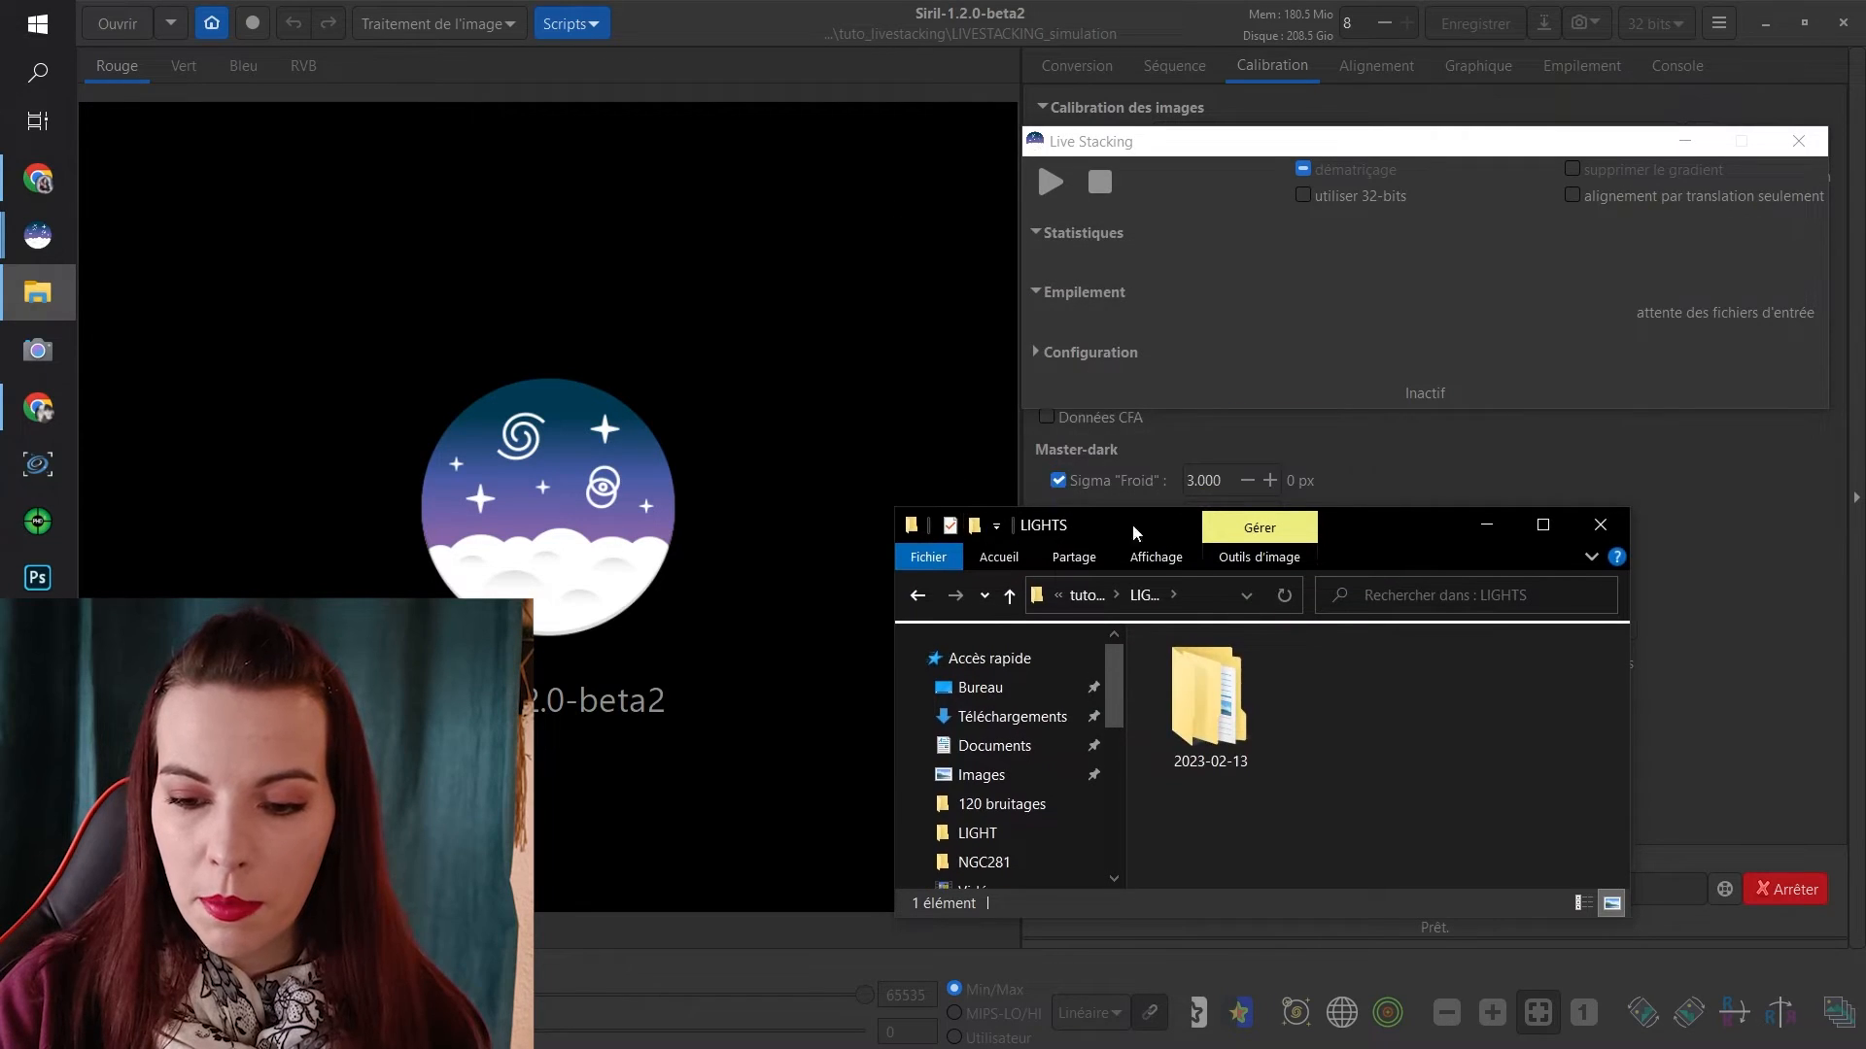
left_click_drag(1390, 525, 706, 464)
double_click(562, 642)
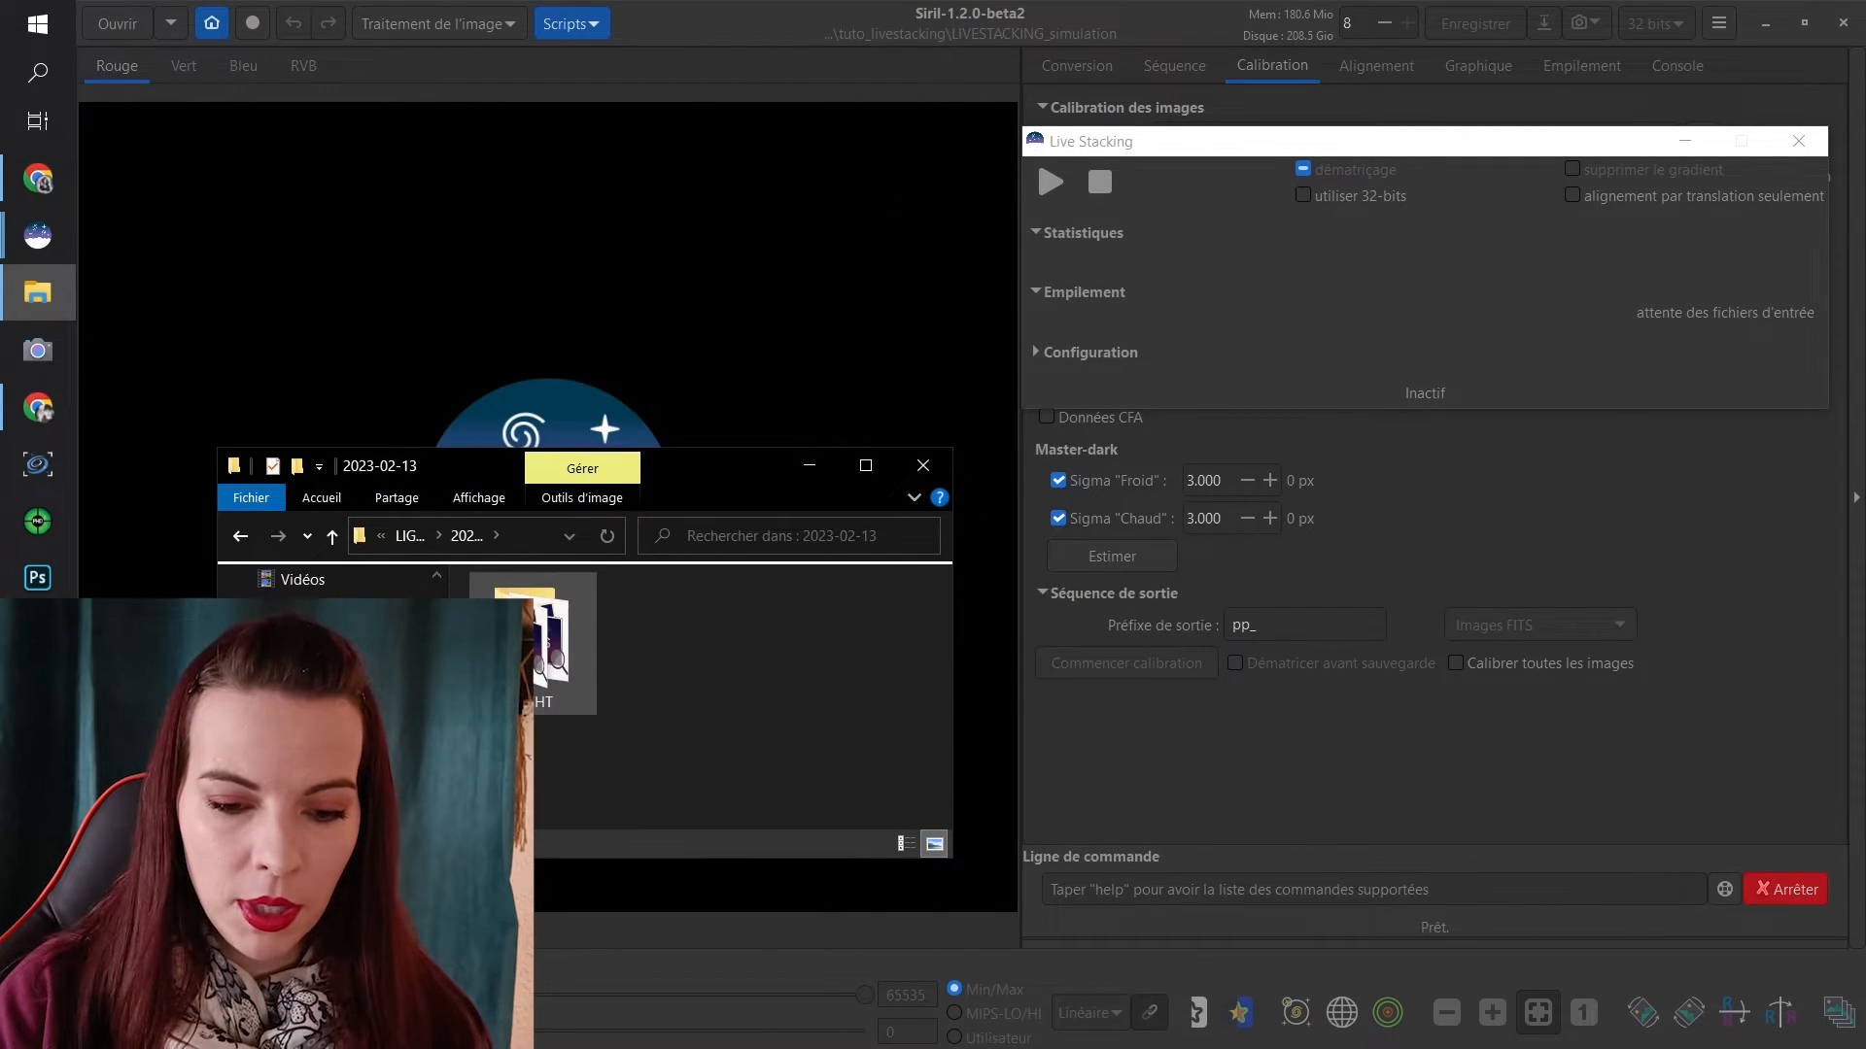
double_click(561, 641)
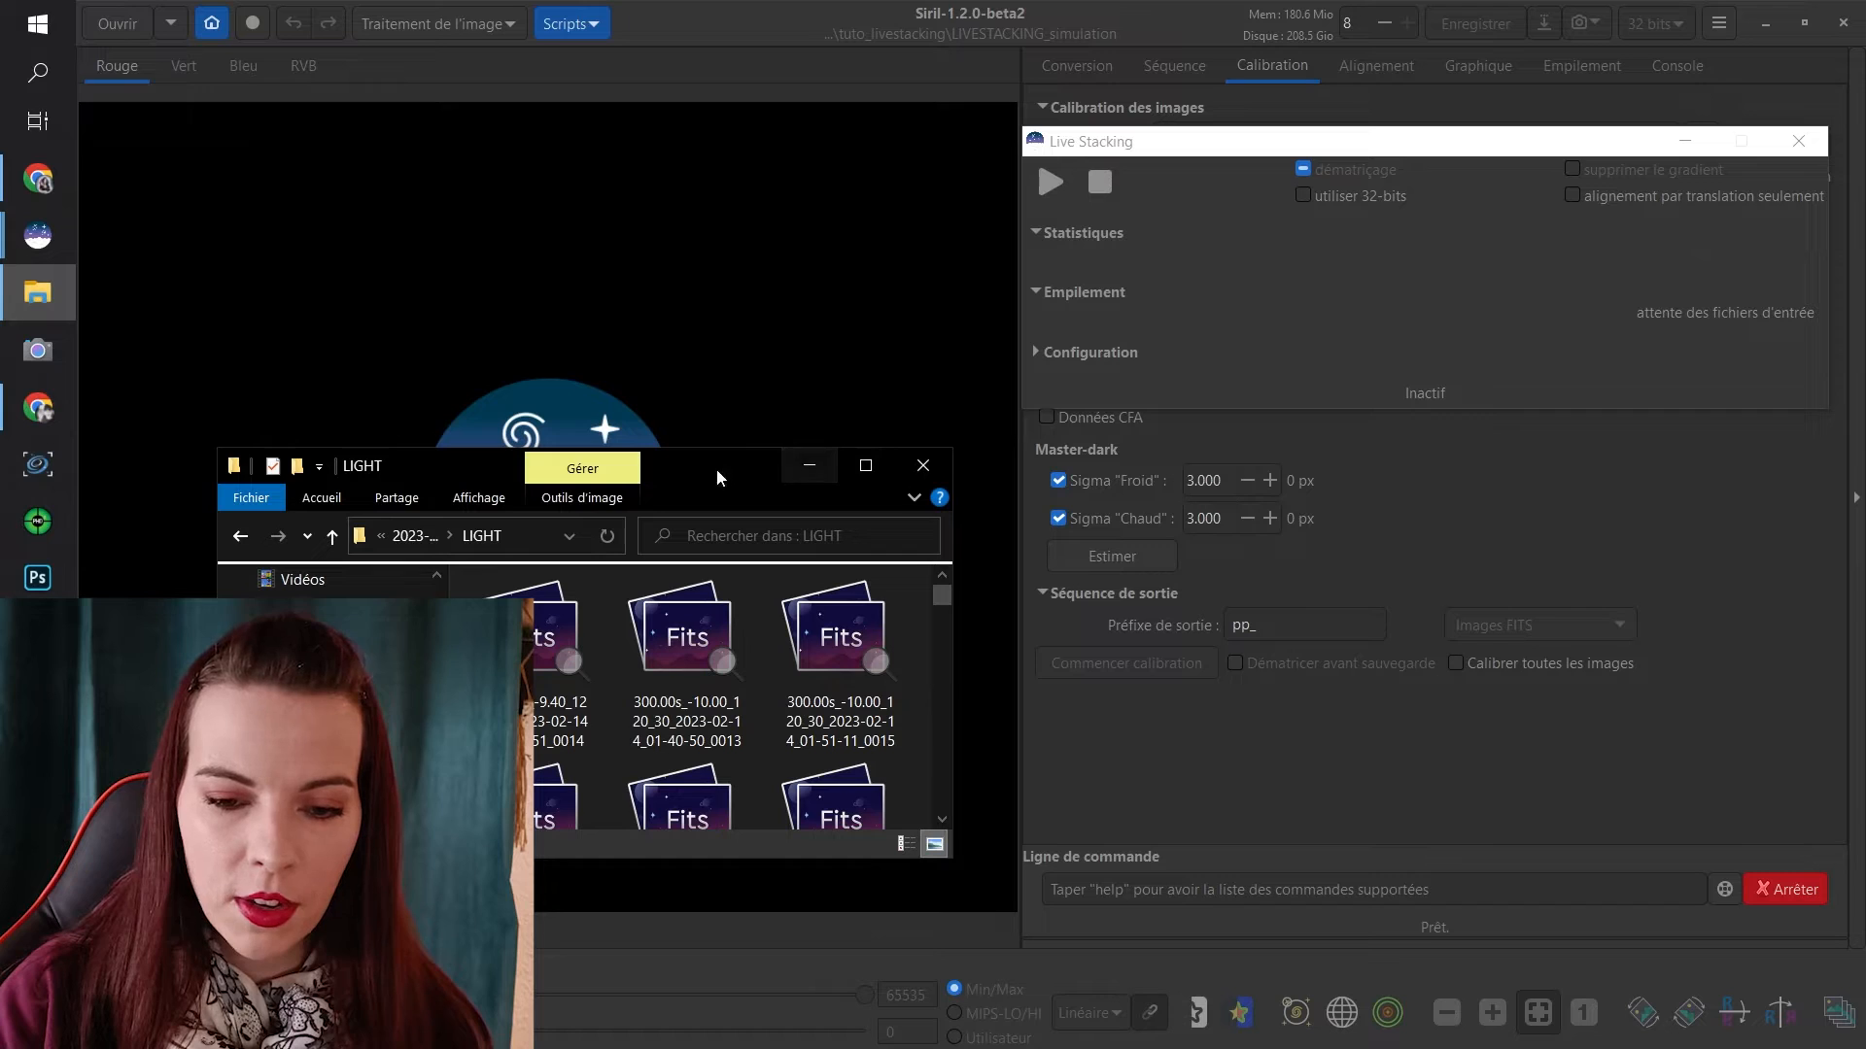
left_click_drag(709, 450, 1525, 424)
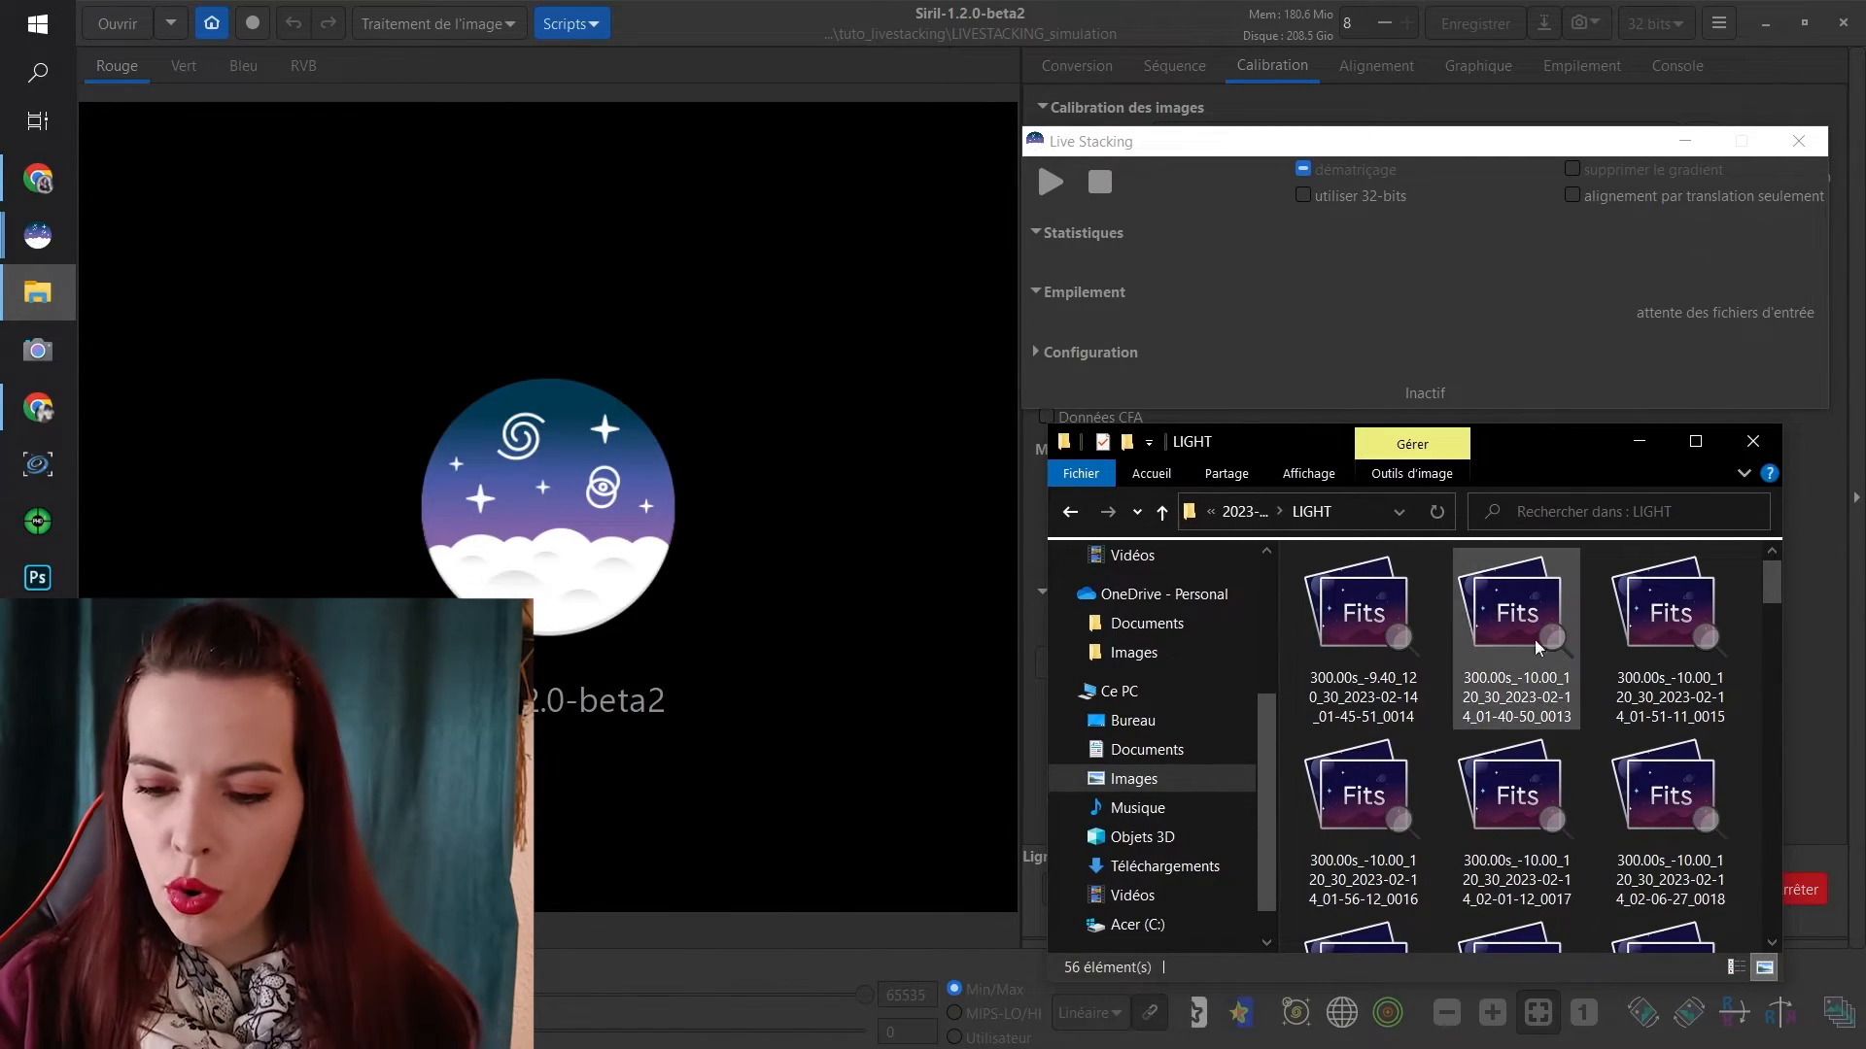
left_click(1403, 610)
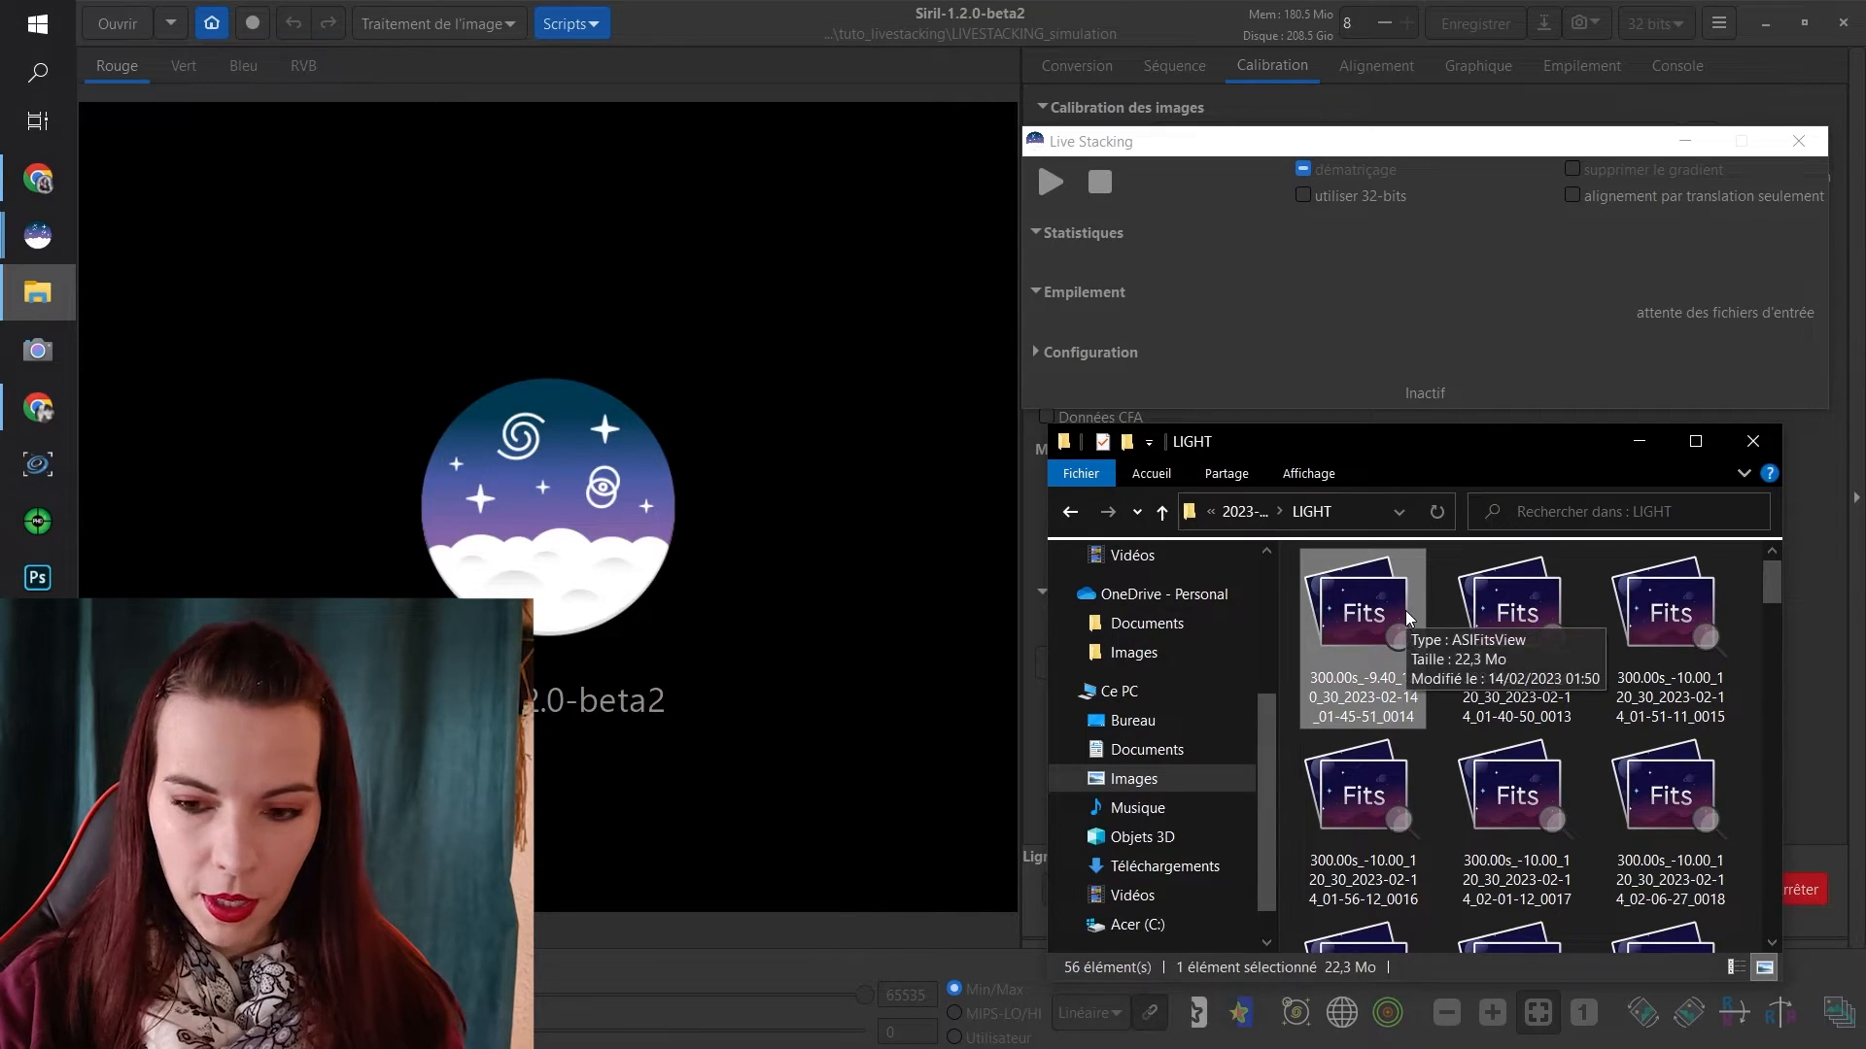
Open the LIVESTACKING_simulation folder in tuto_livestacking and start the live stacking session
left_click(1239, 515)
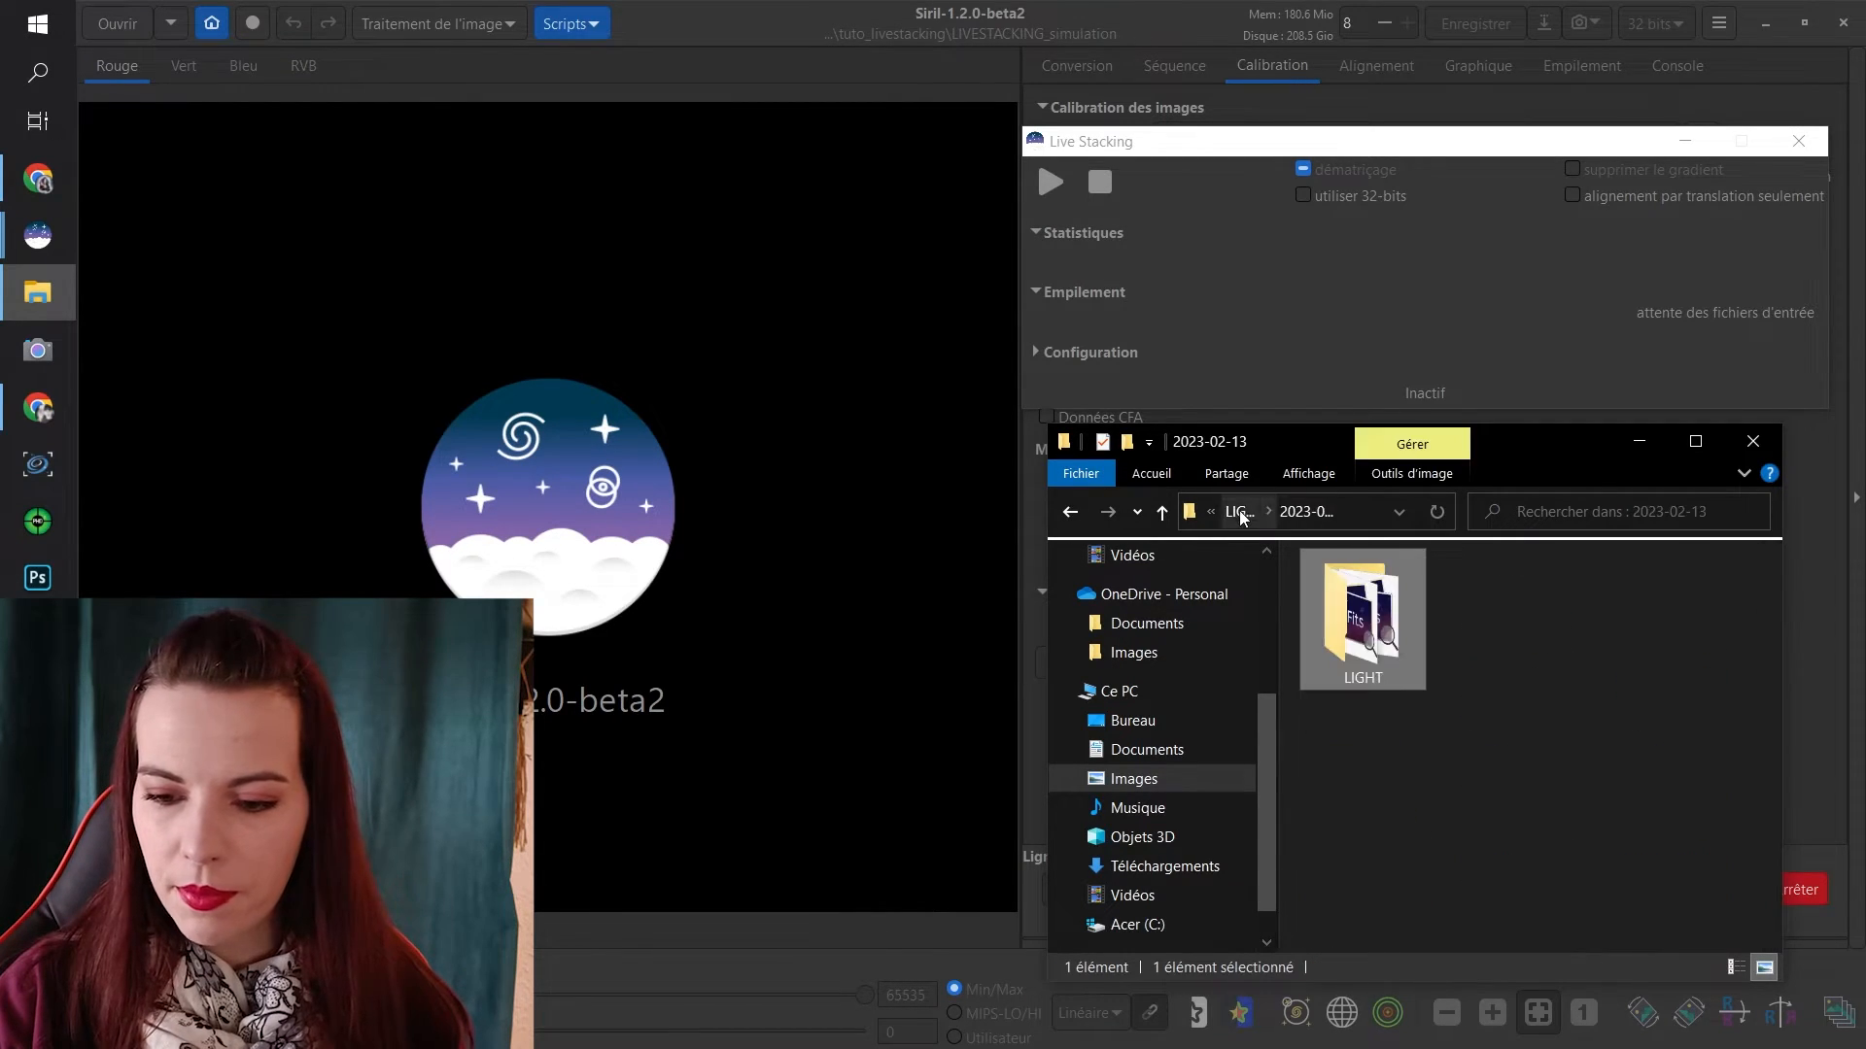
left_click(1228, 509)
left_click(1239, 511)
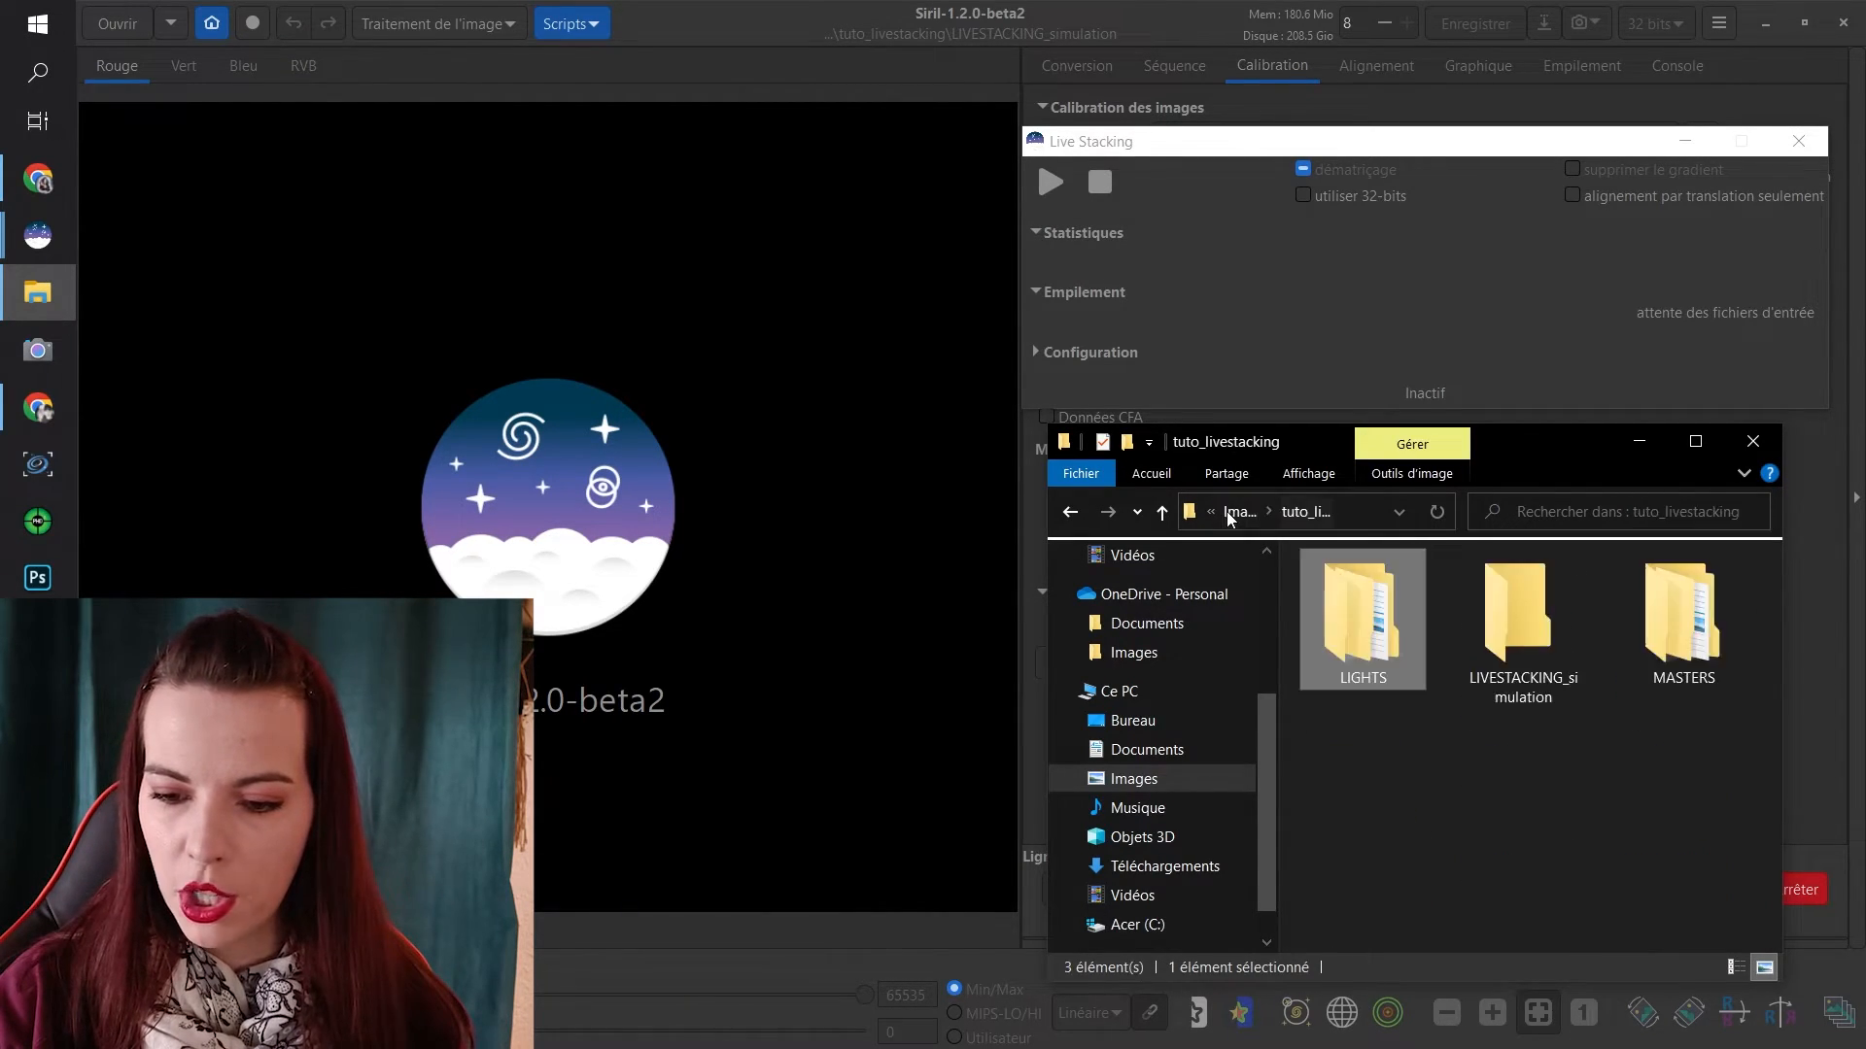
double_click(1526, 627)
left_click(1501, 331)
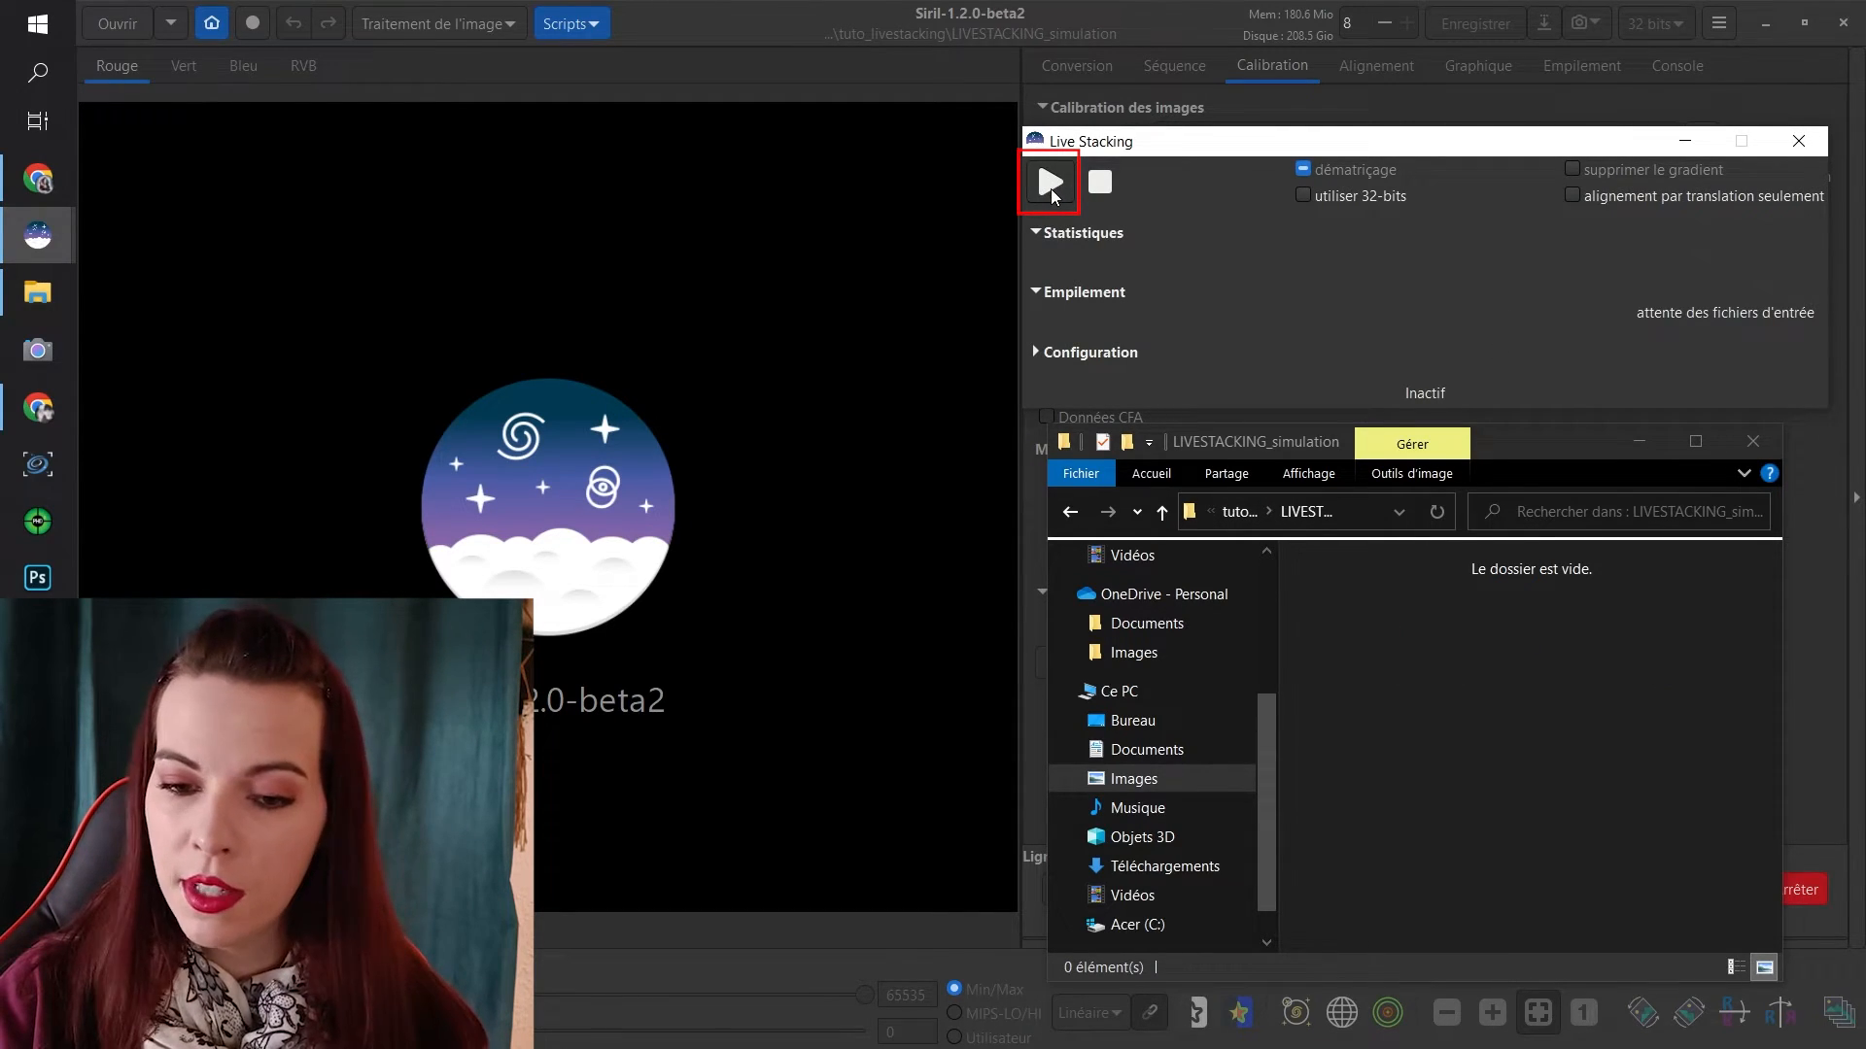
left_click(1052, 189)
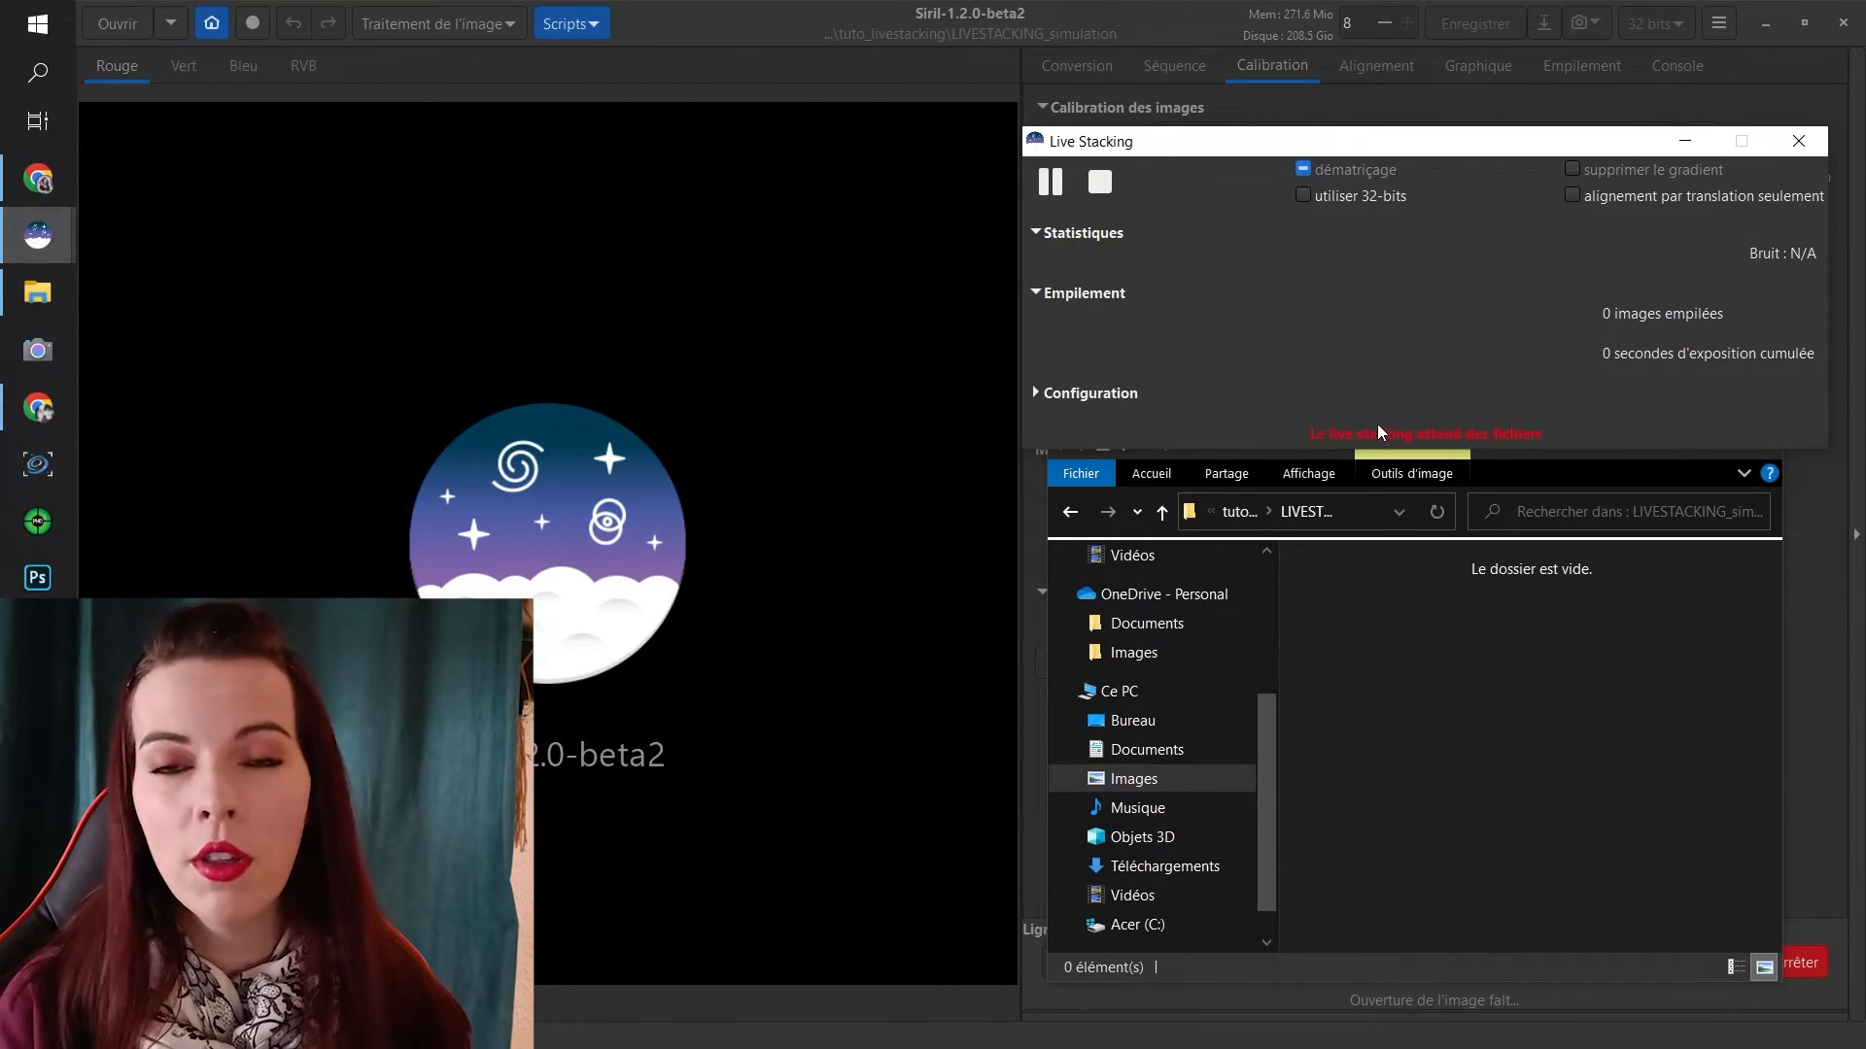
Paste the copied light frame into the LIVESTACKING_simulation folder and show the live stacking configuration details
left_click(1488, 707)
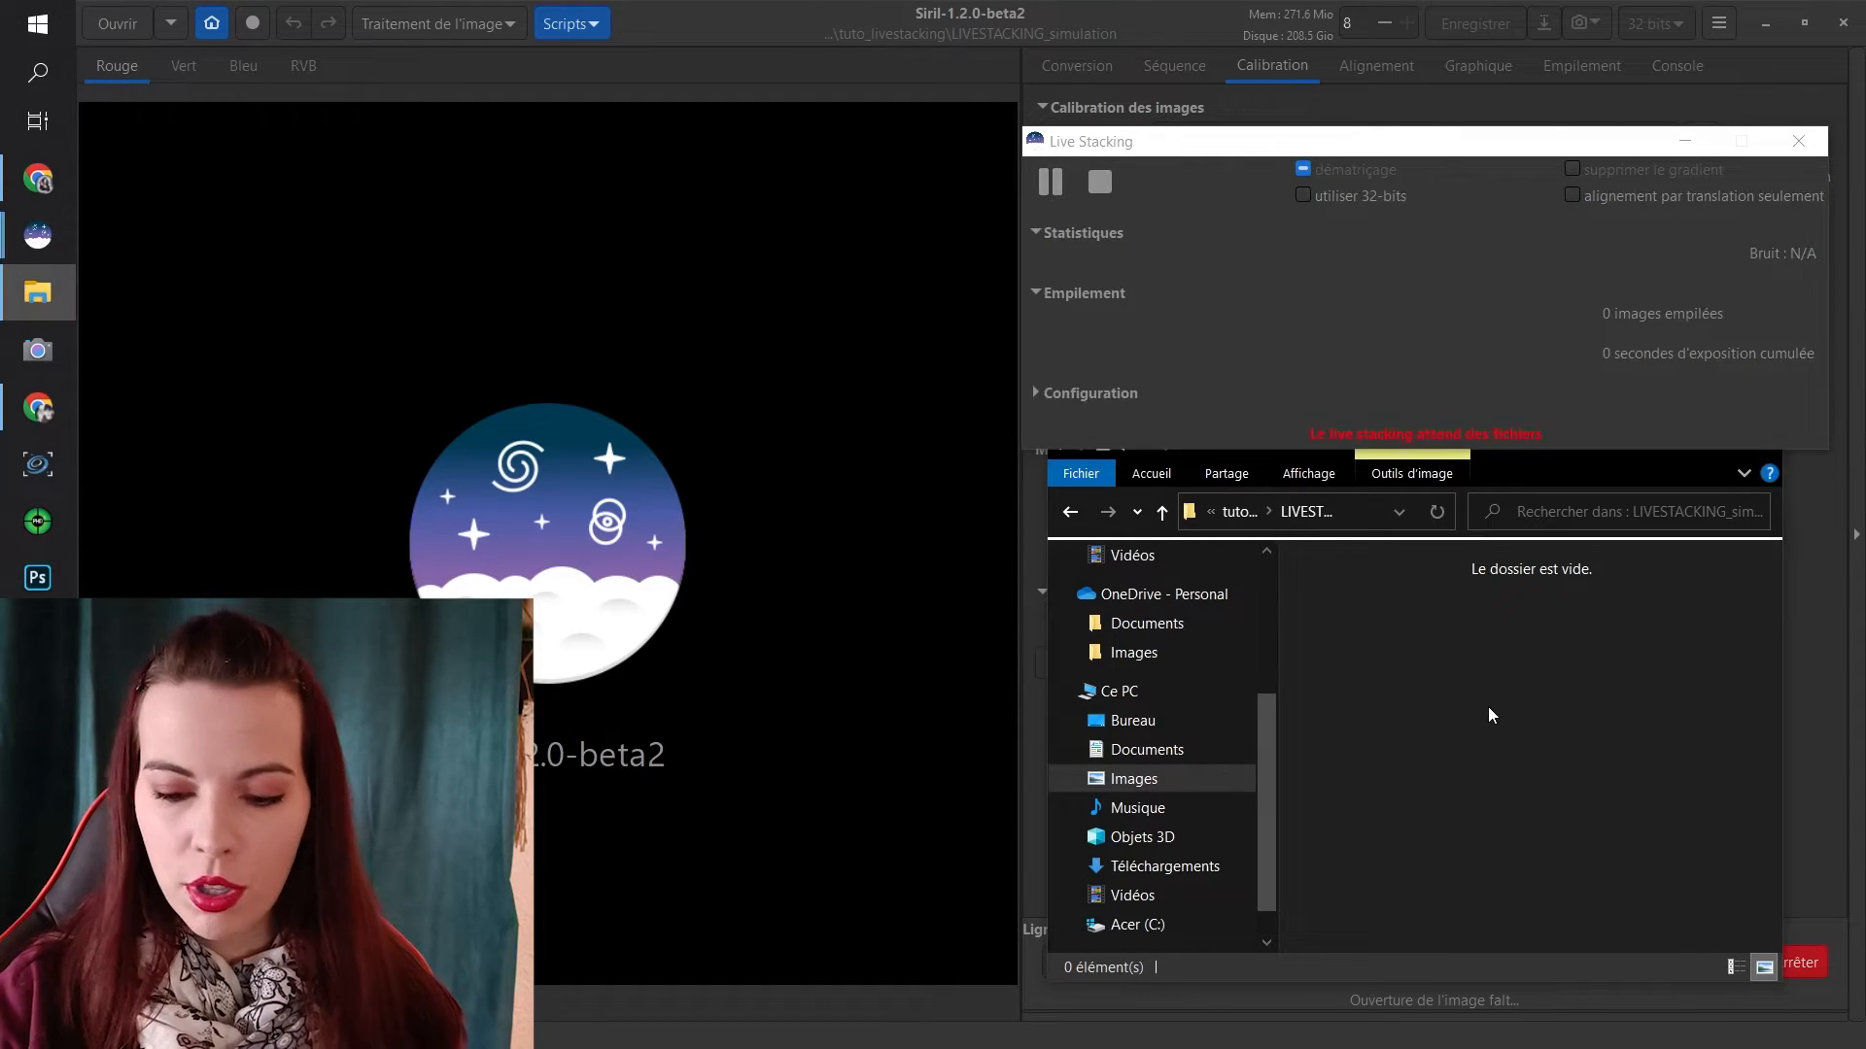
key("ctrl+v")
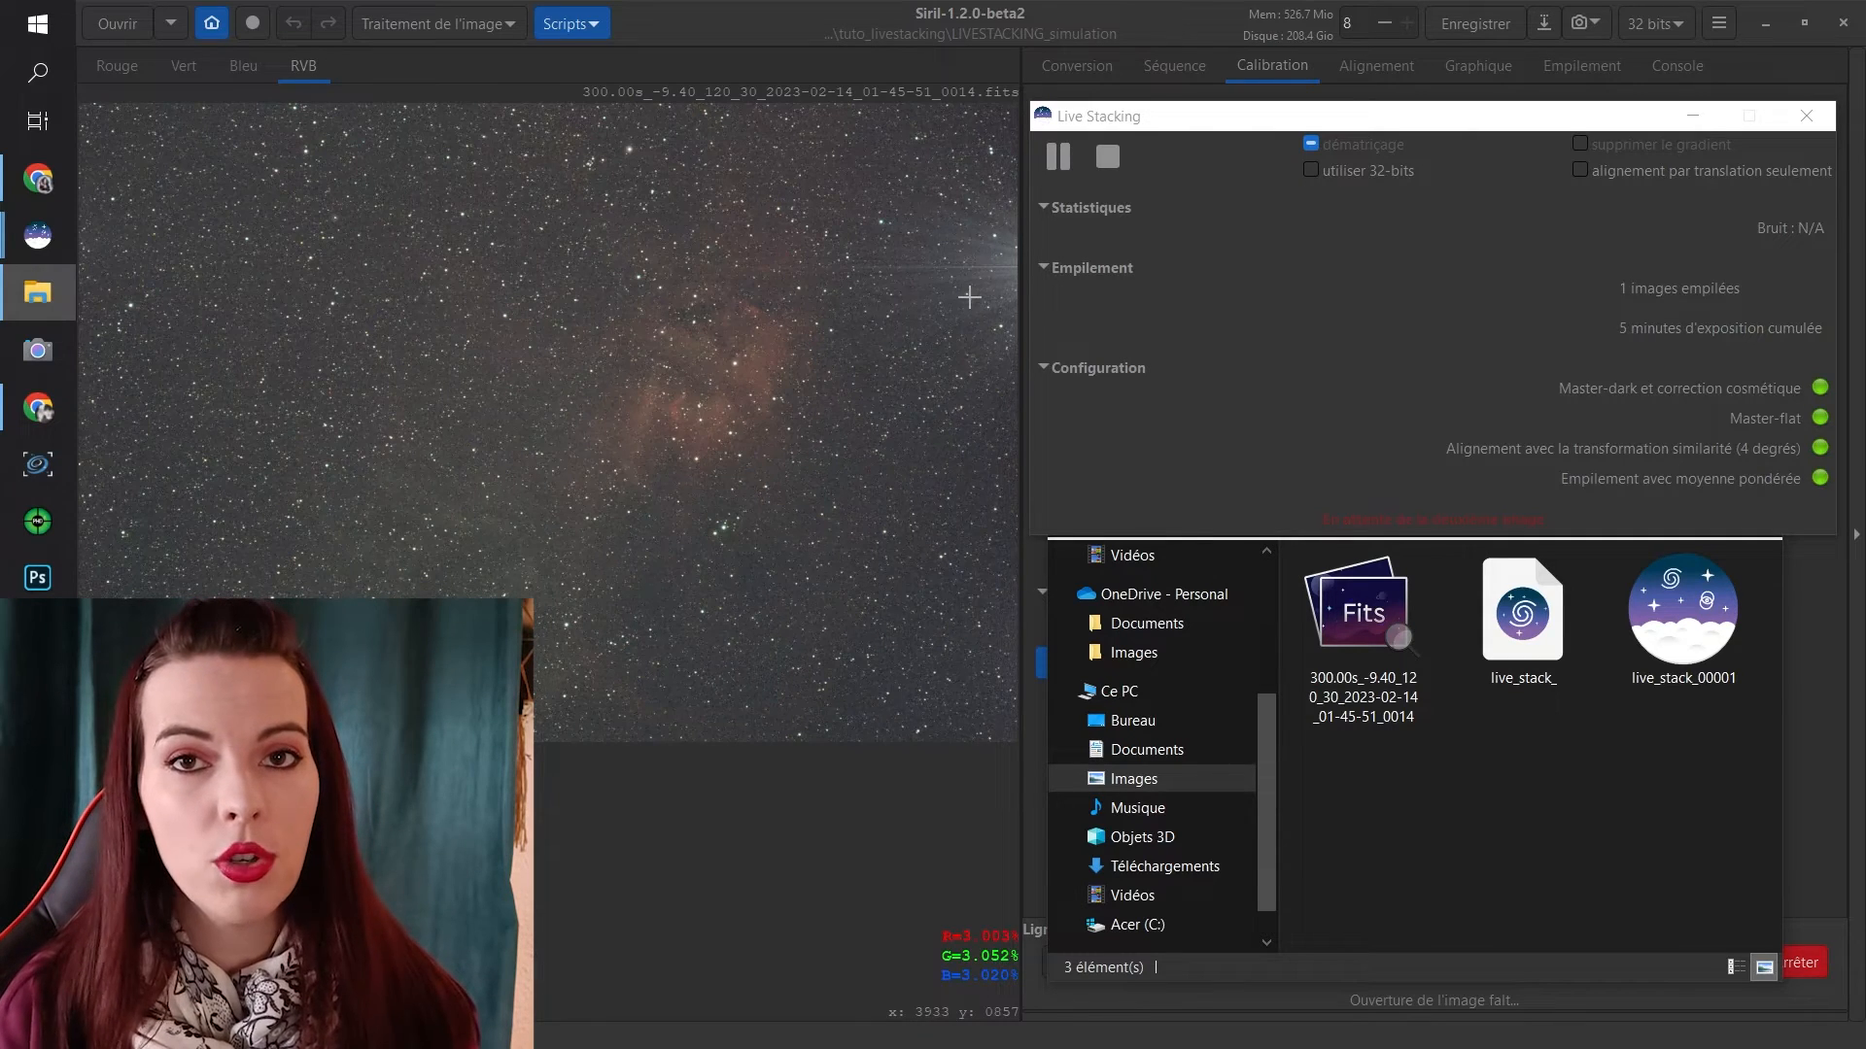
left_click(1043, 367)
left_click(1042, 368)
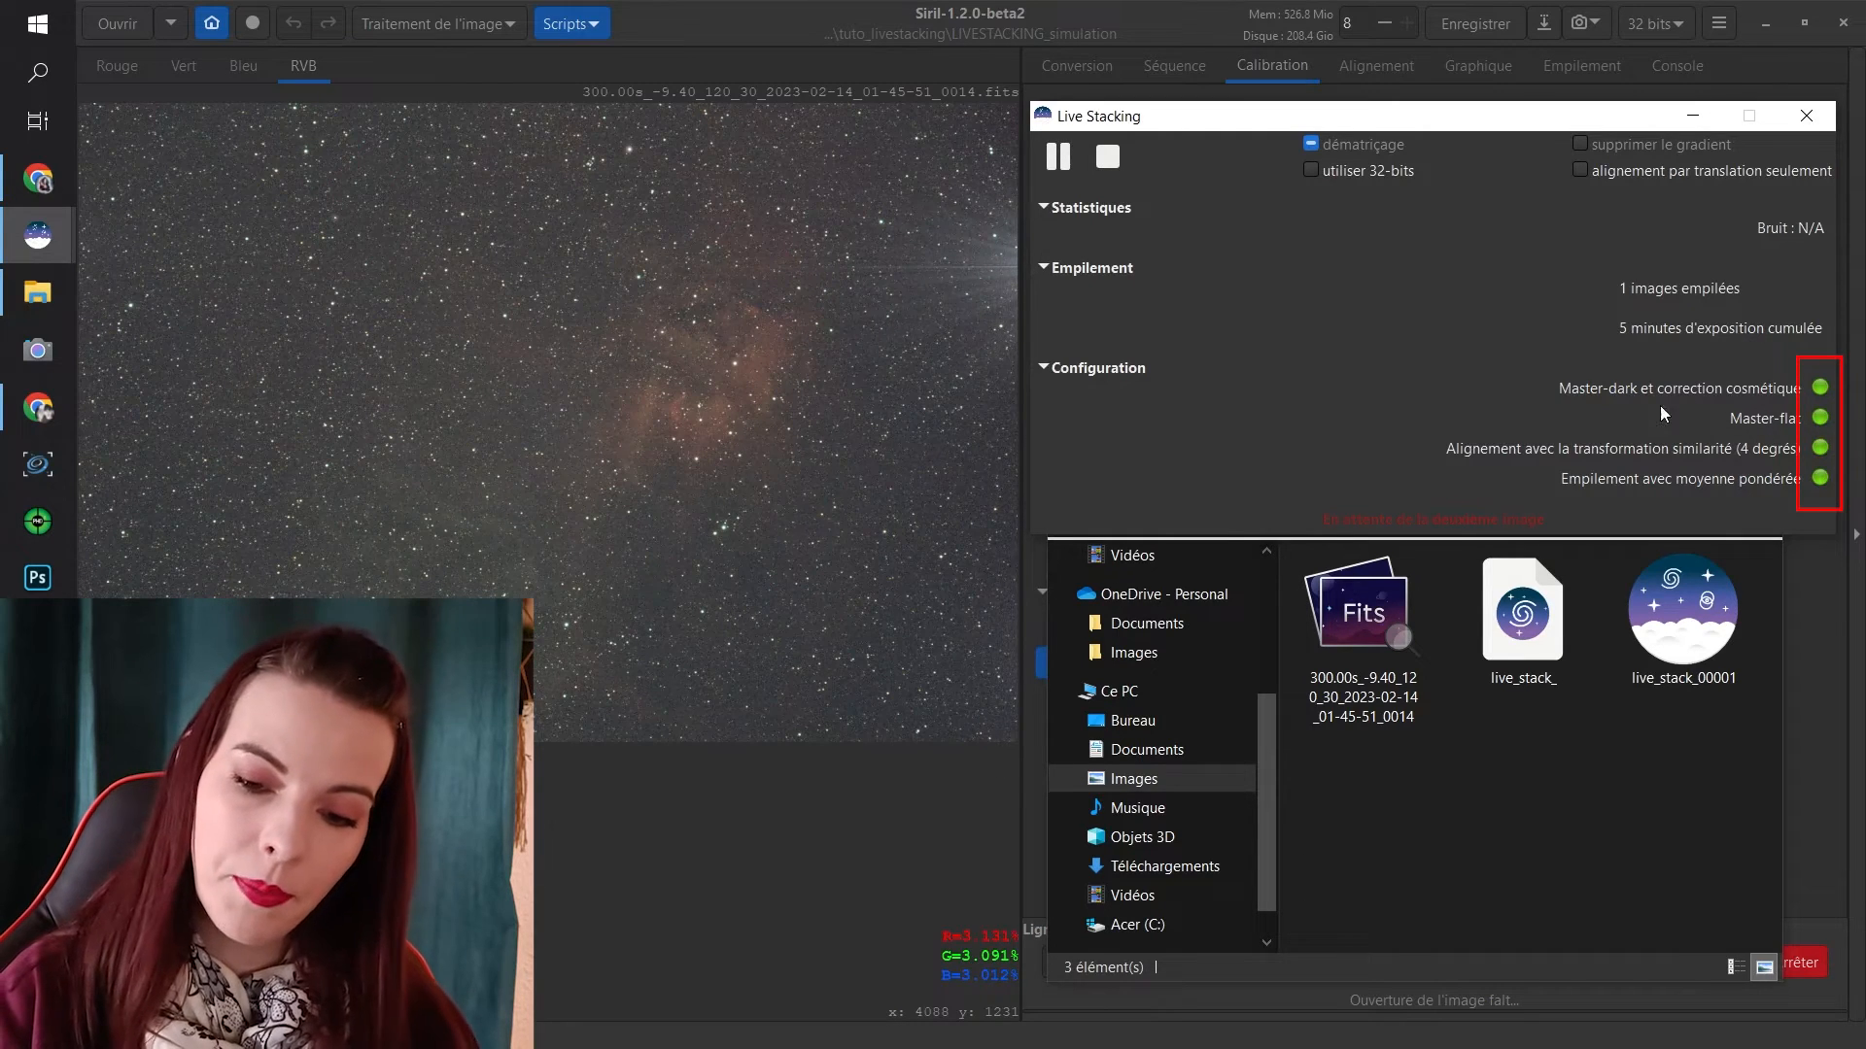
Move the Live Stacking window clear of the file browser and copy the light frame ending in 01-40-50_0013 into LIVESTACKING_simulation
left_click(1518, 828)
left_click_drag(1174, 129, 1162, 45)
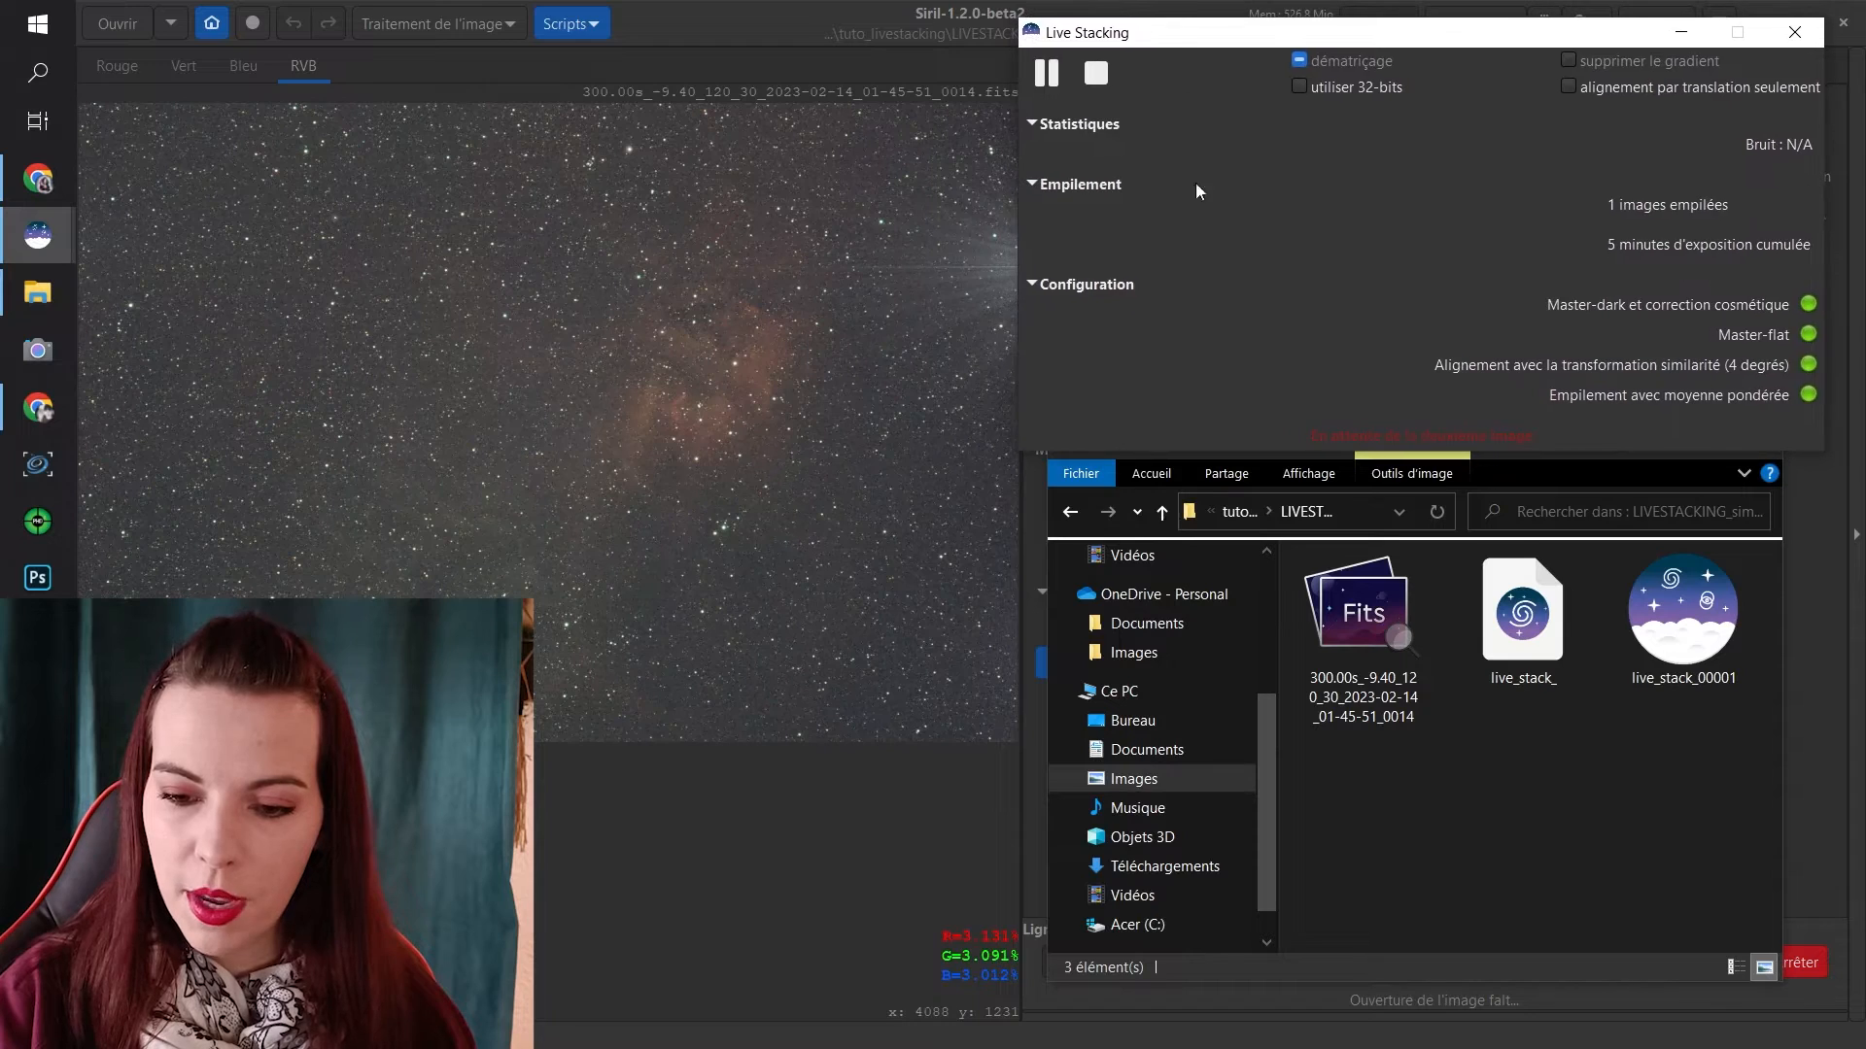
left_click(1248, 515)
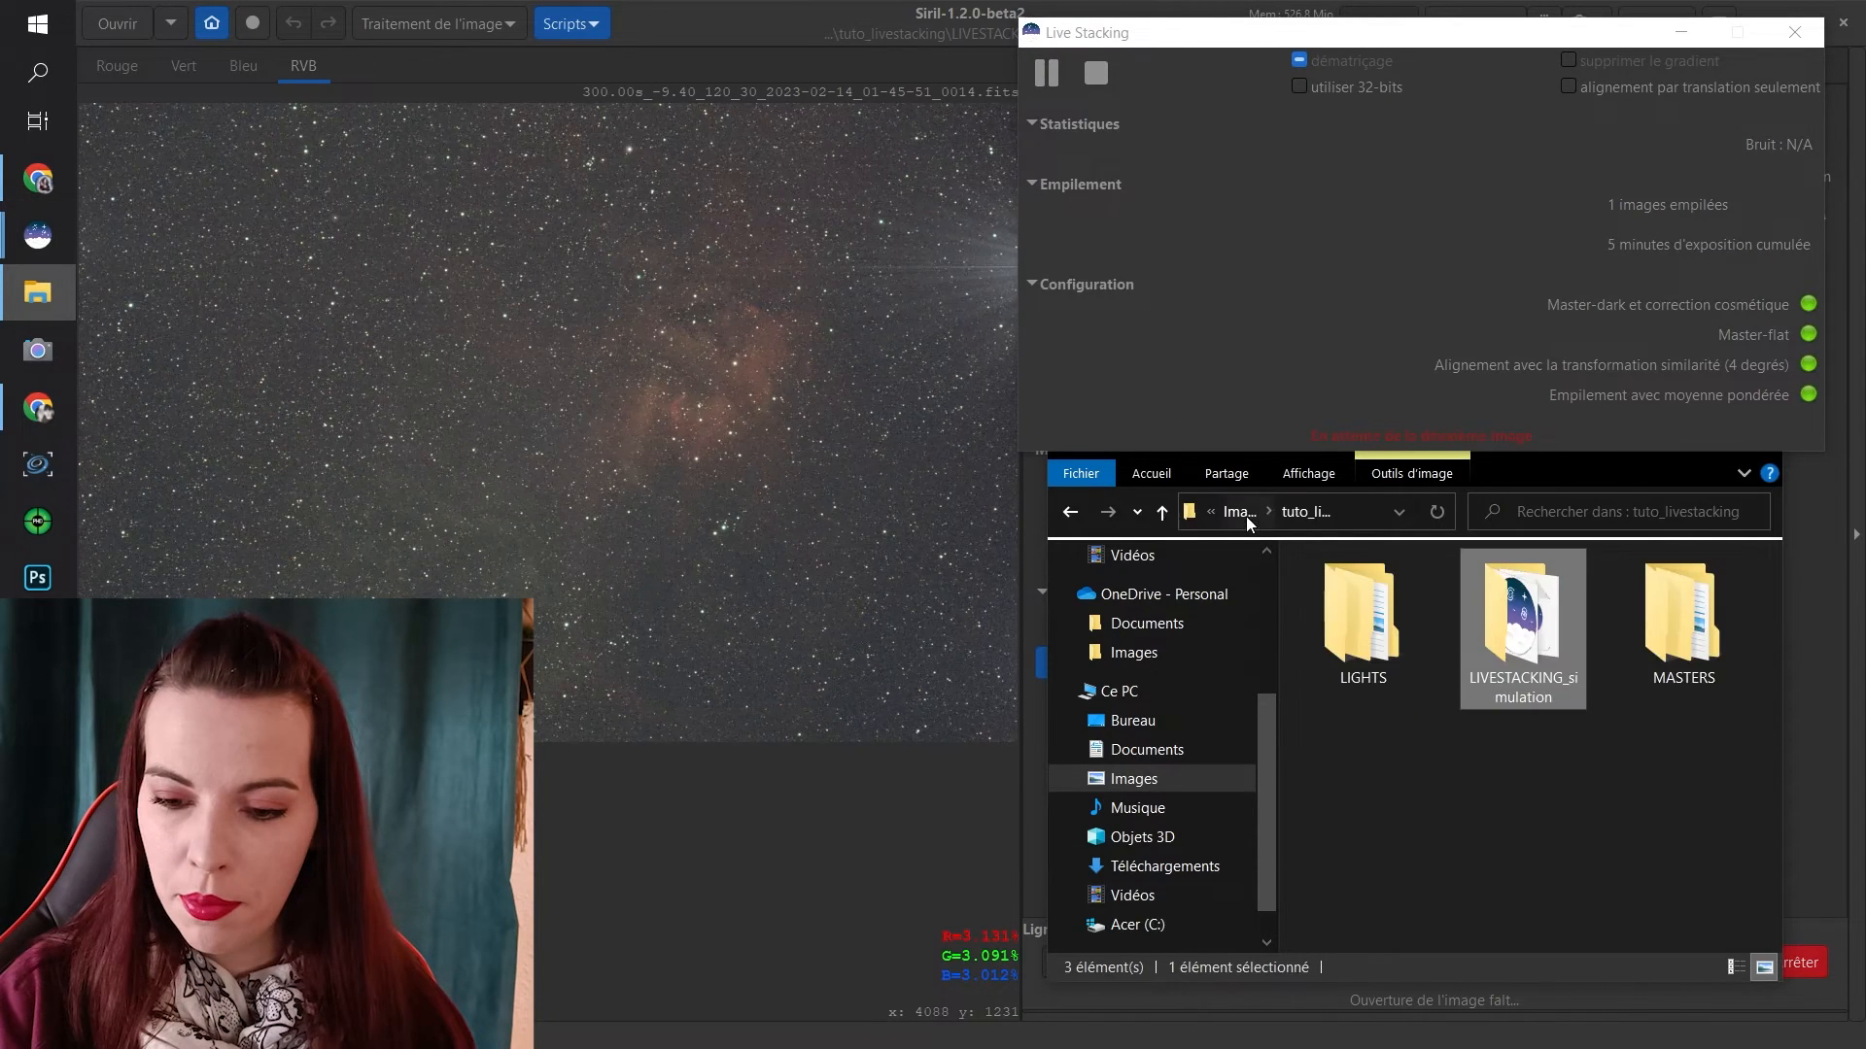
double_click(1545, 627)
key("ctrl+v")
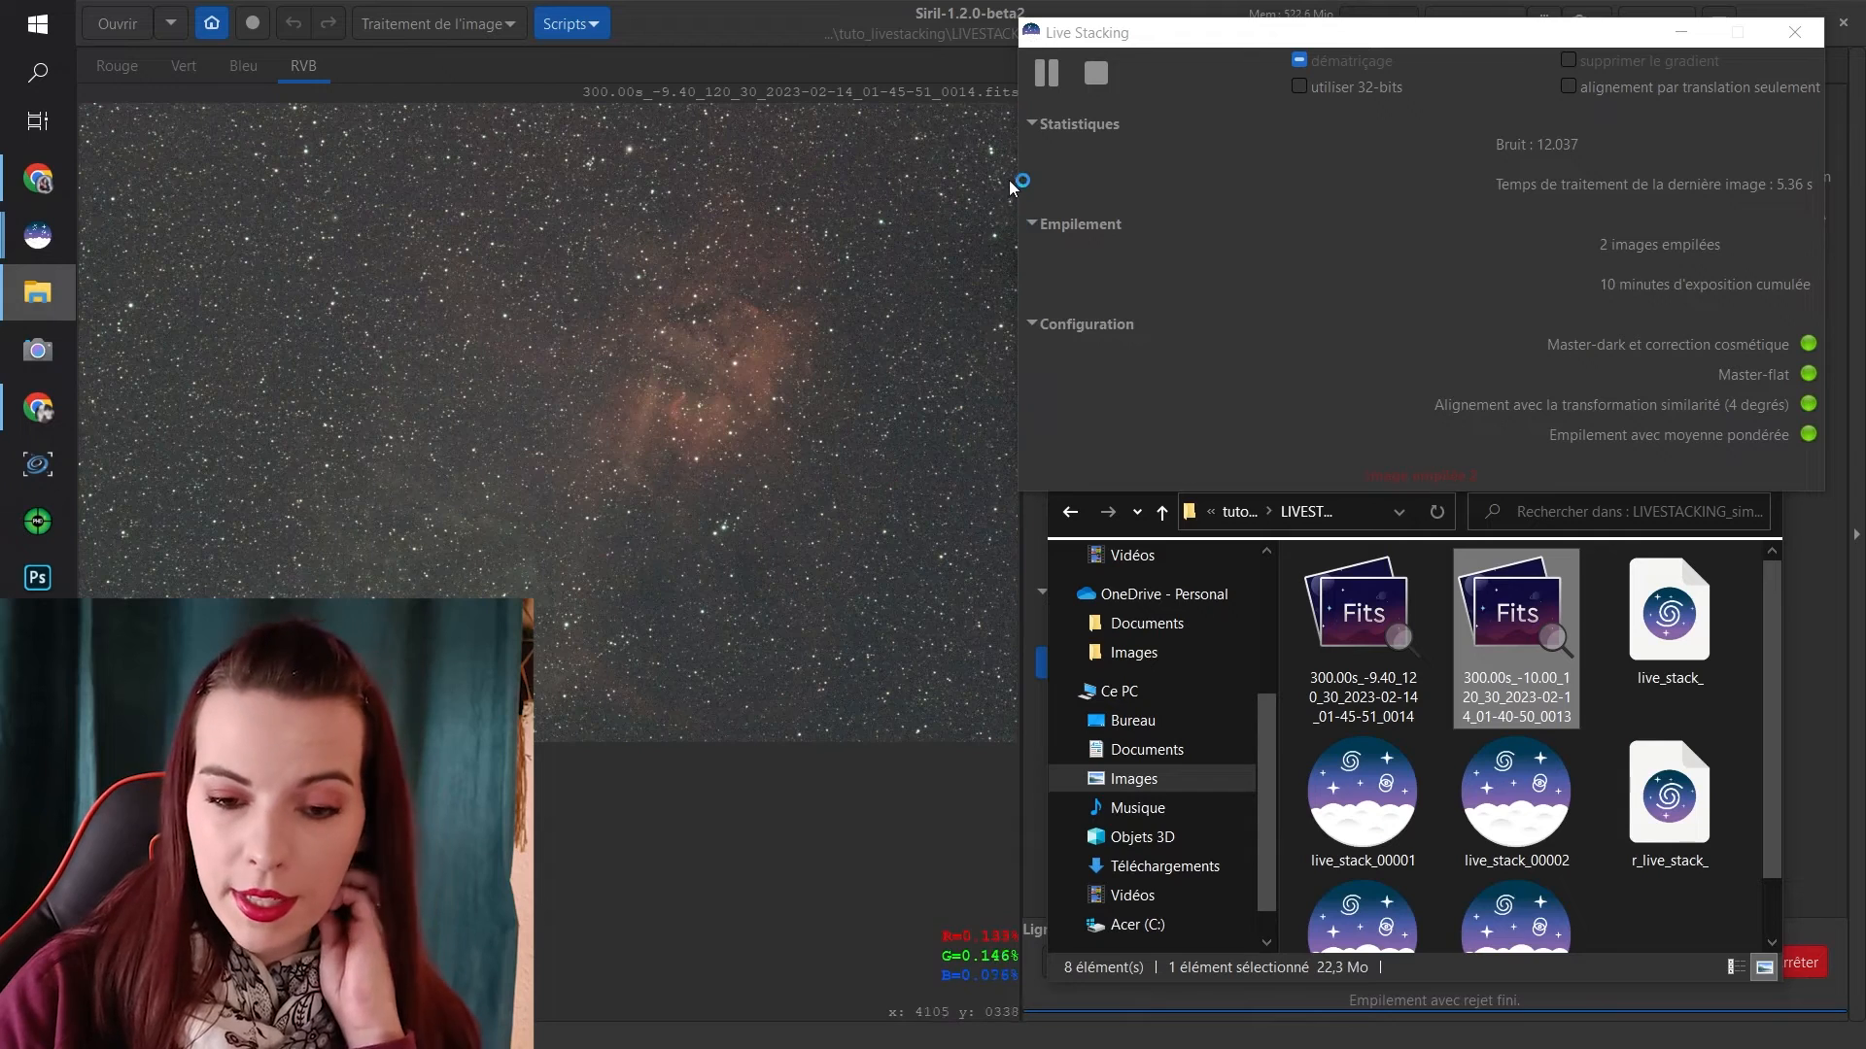
left_click(1642, 905)
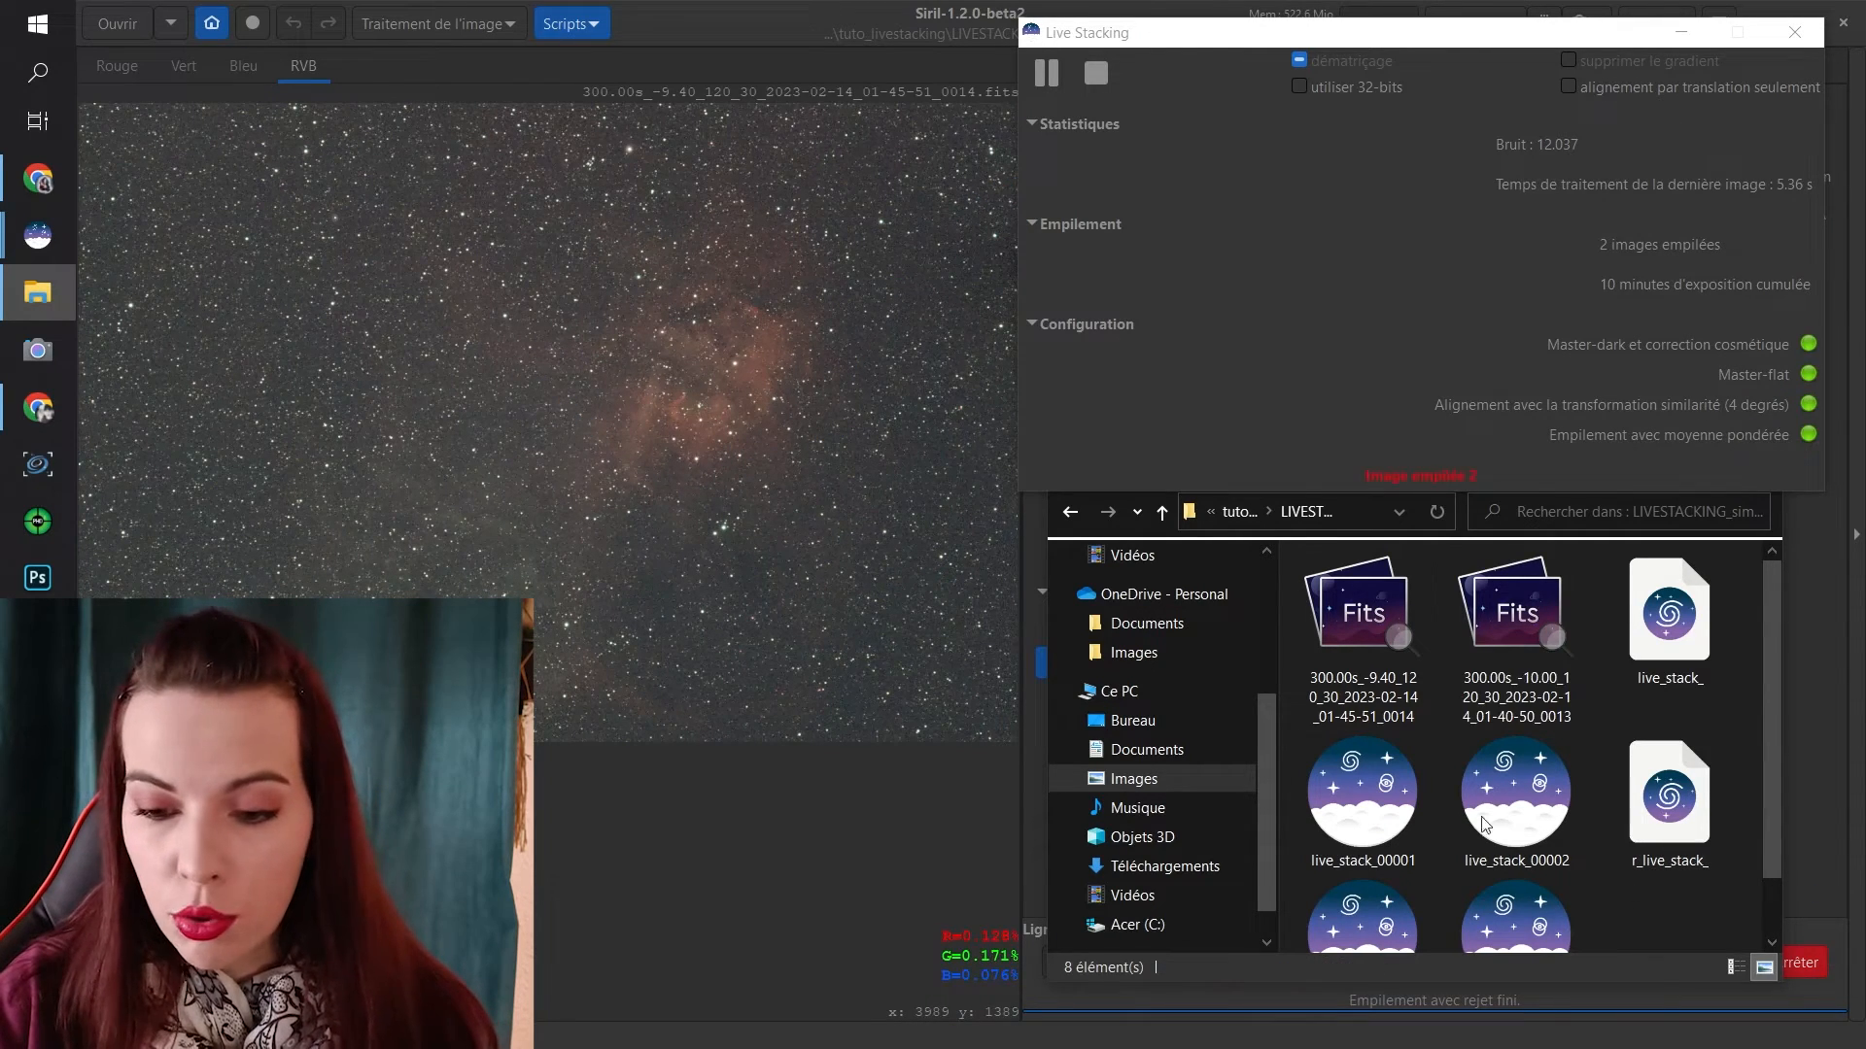
Copy the light frame ending in 01-51-11_0015 from the LIGHT folder into the LIVESTACKING_simulation folder
left_click(1073, 522)
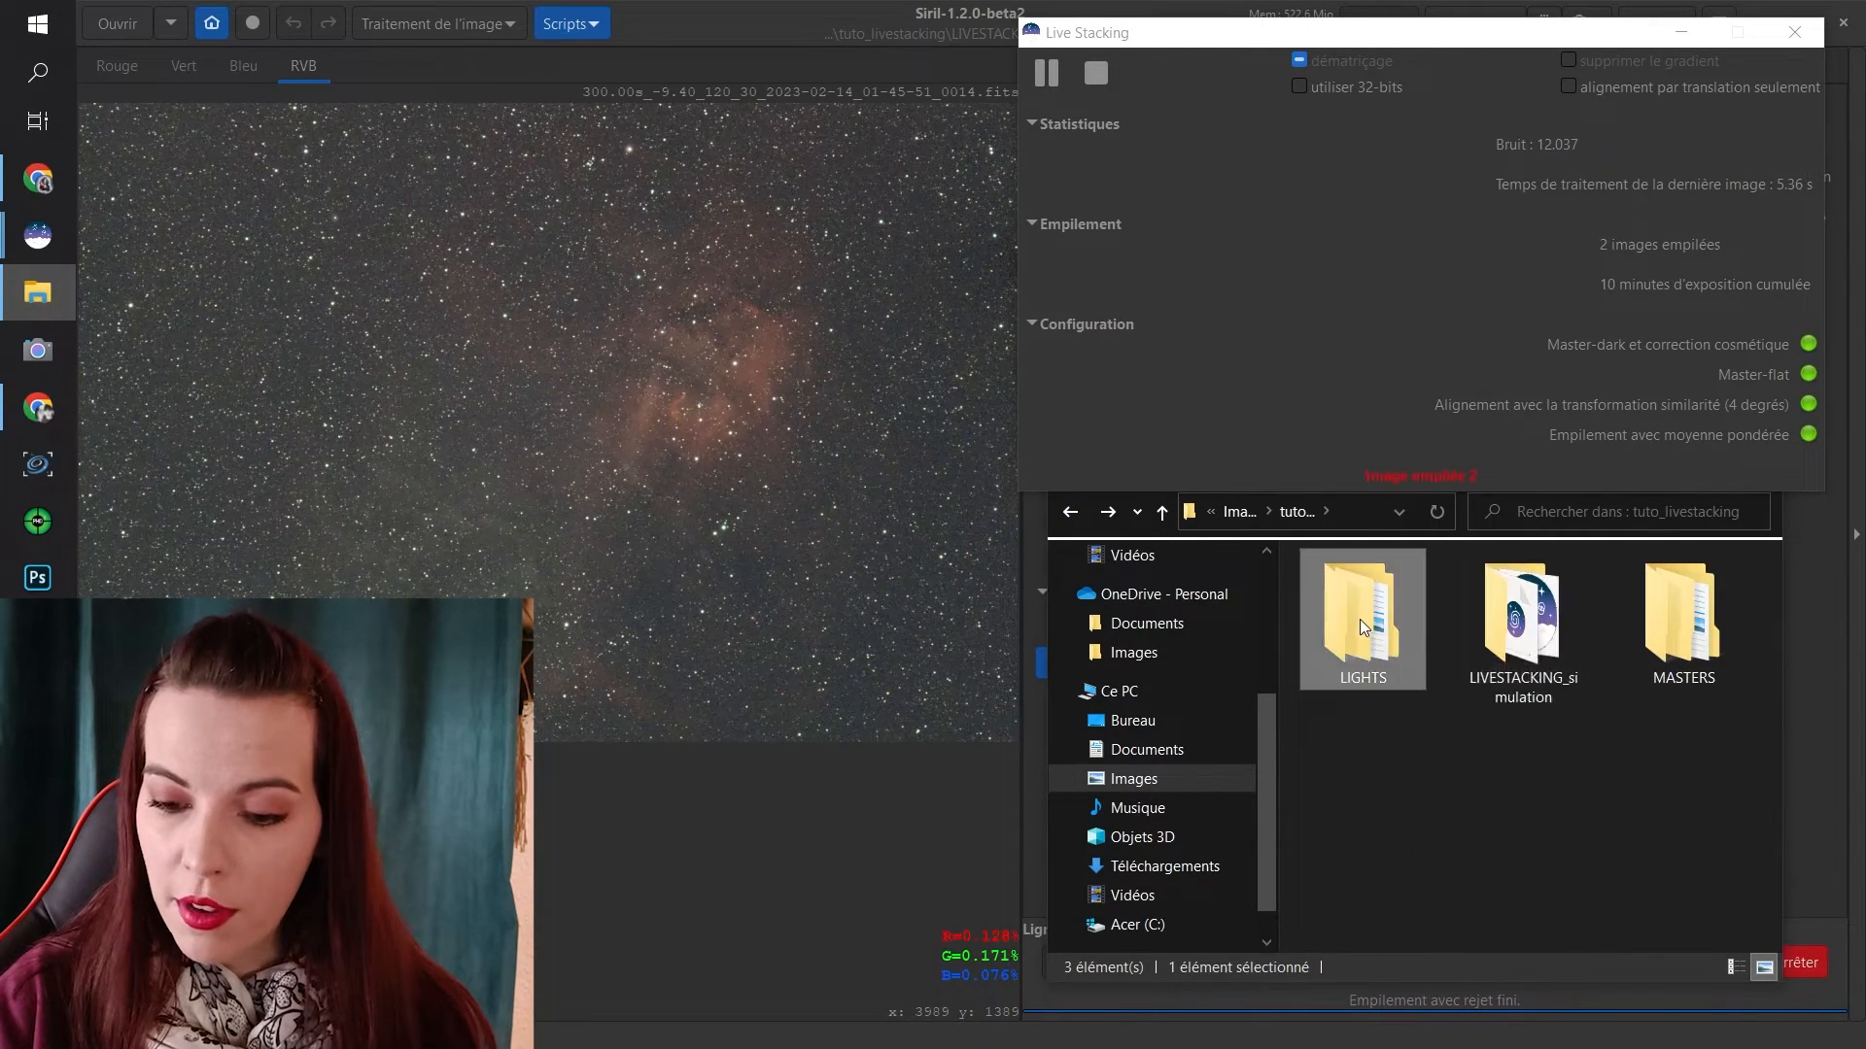
double_click(1360, 620)
double_click(1356, 620)
double_click(1357, 620)
left_click(1700, 608)
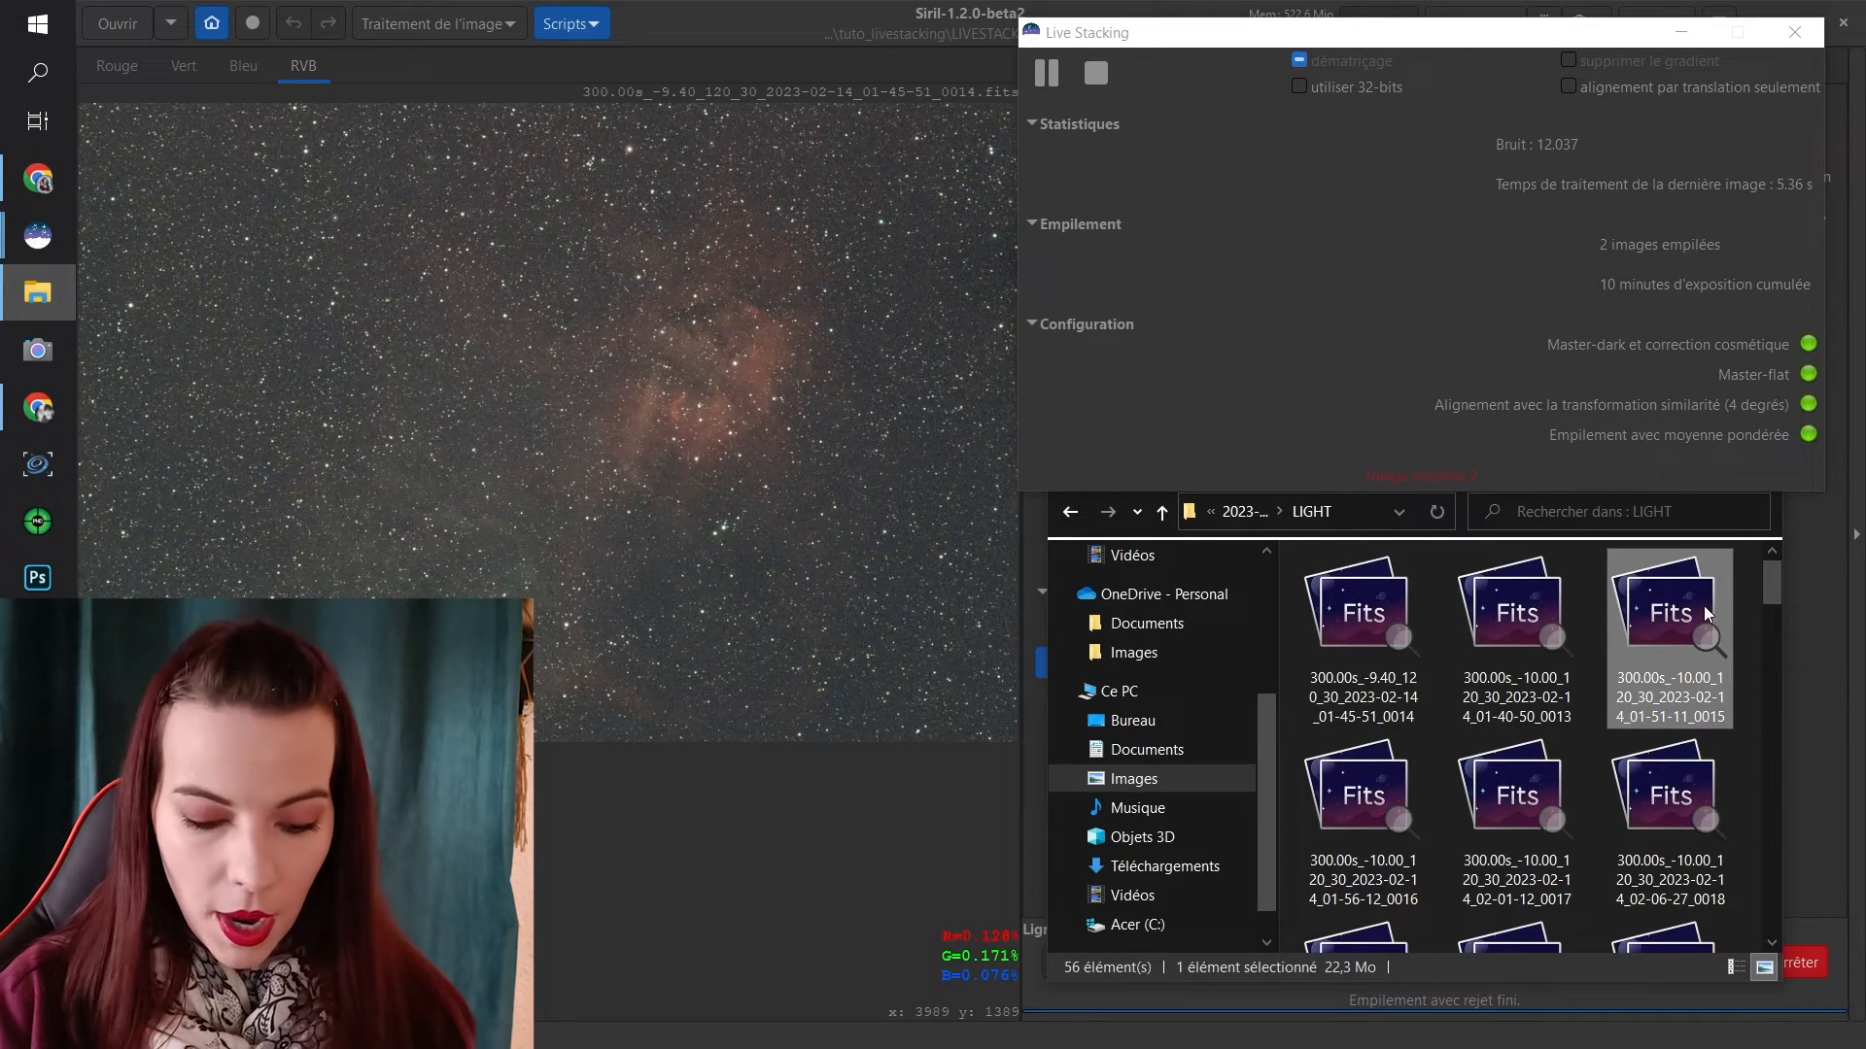
left_click(1239, 513)
left_click(1239, 516)
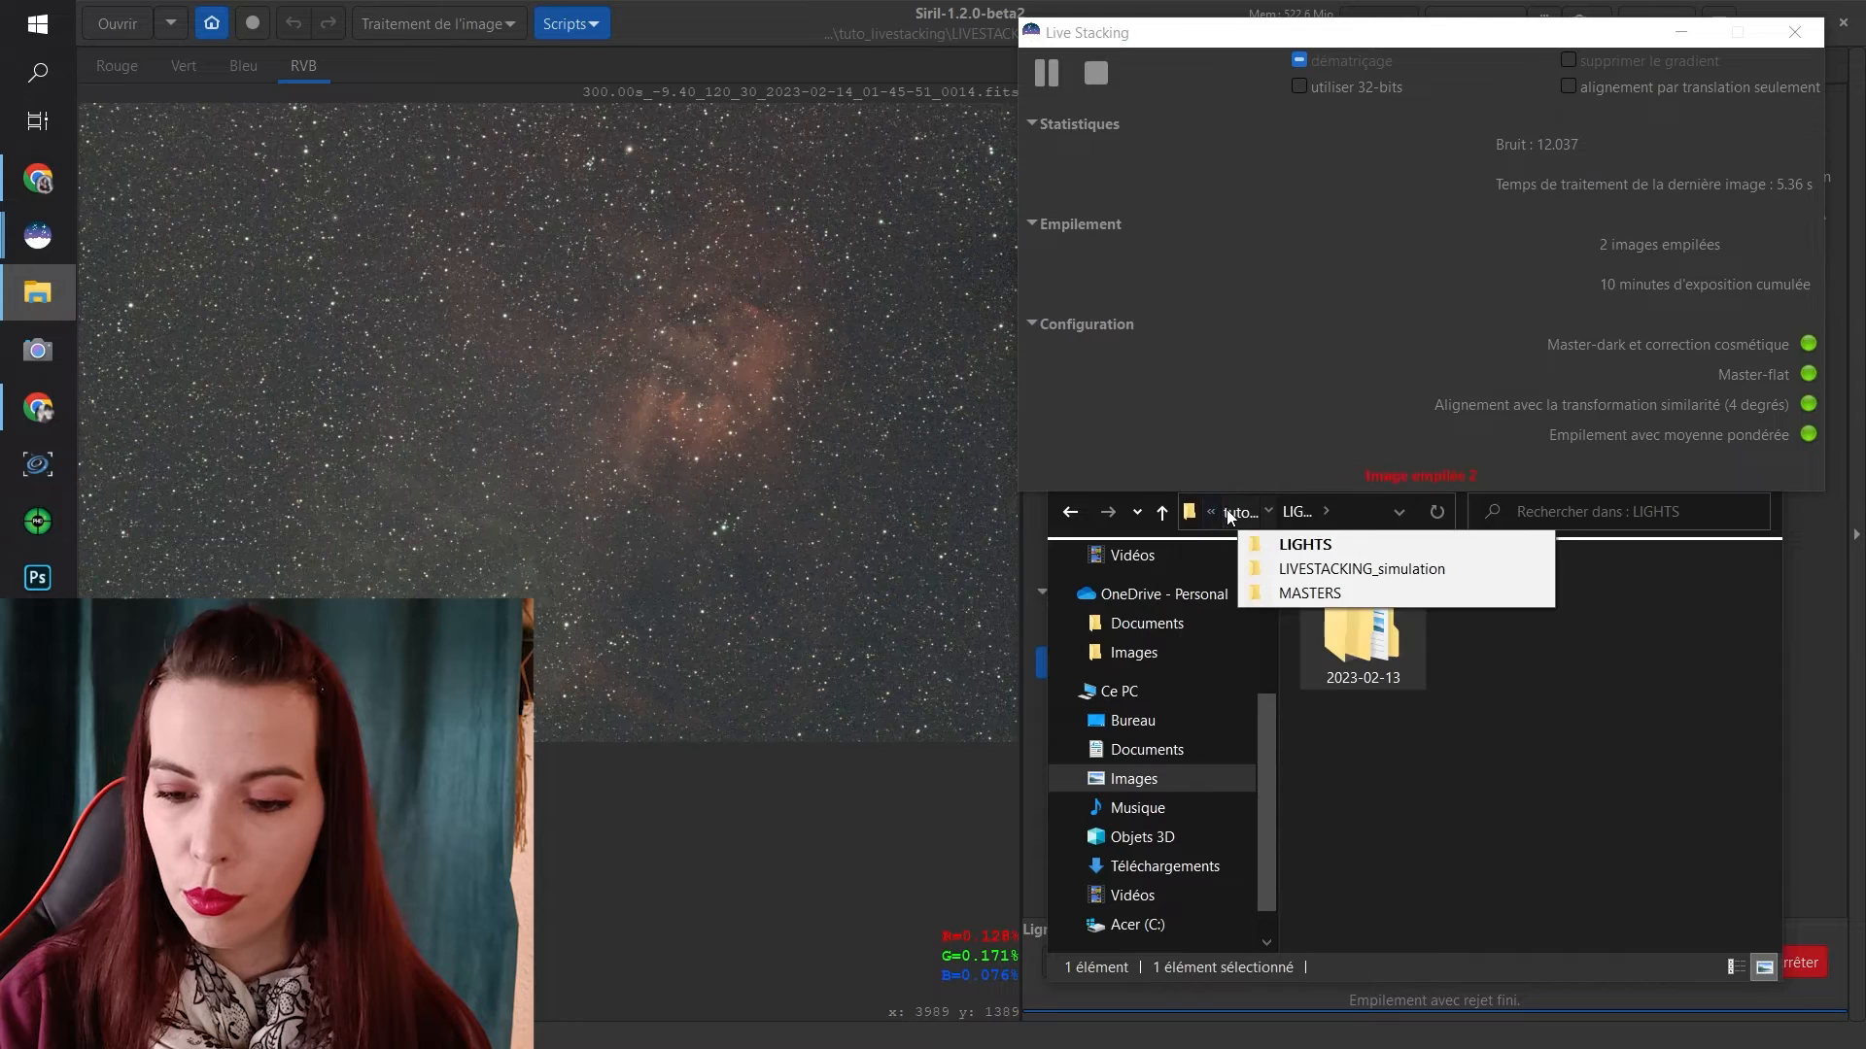
left_click(1227, 509)
double_click(1522, 626)
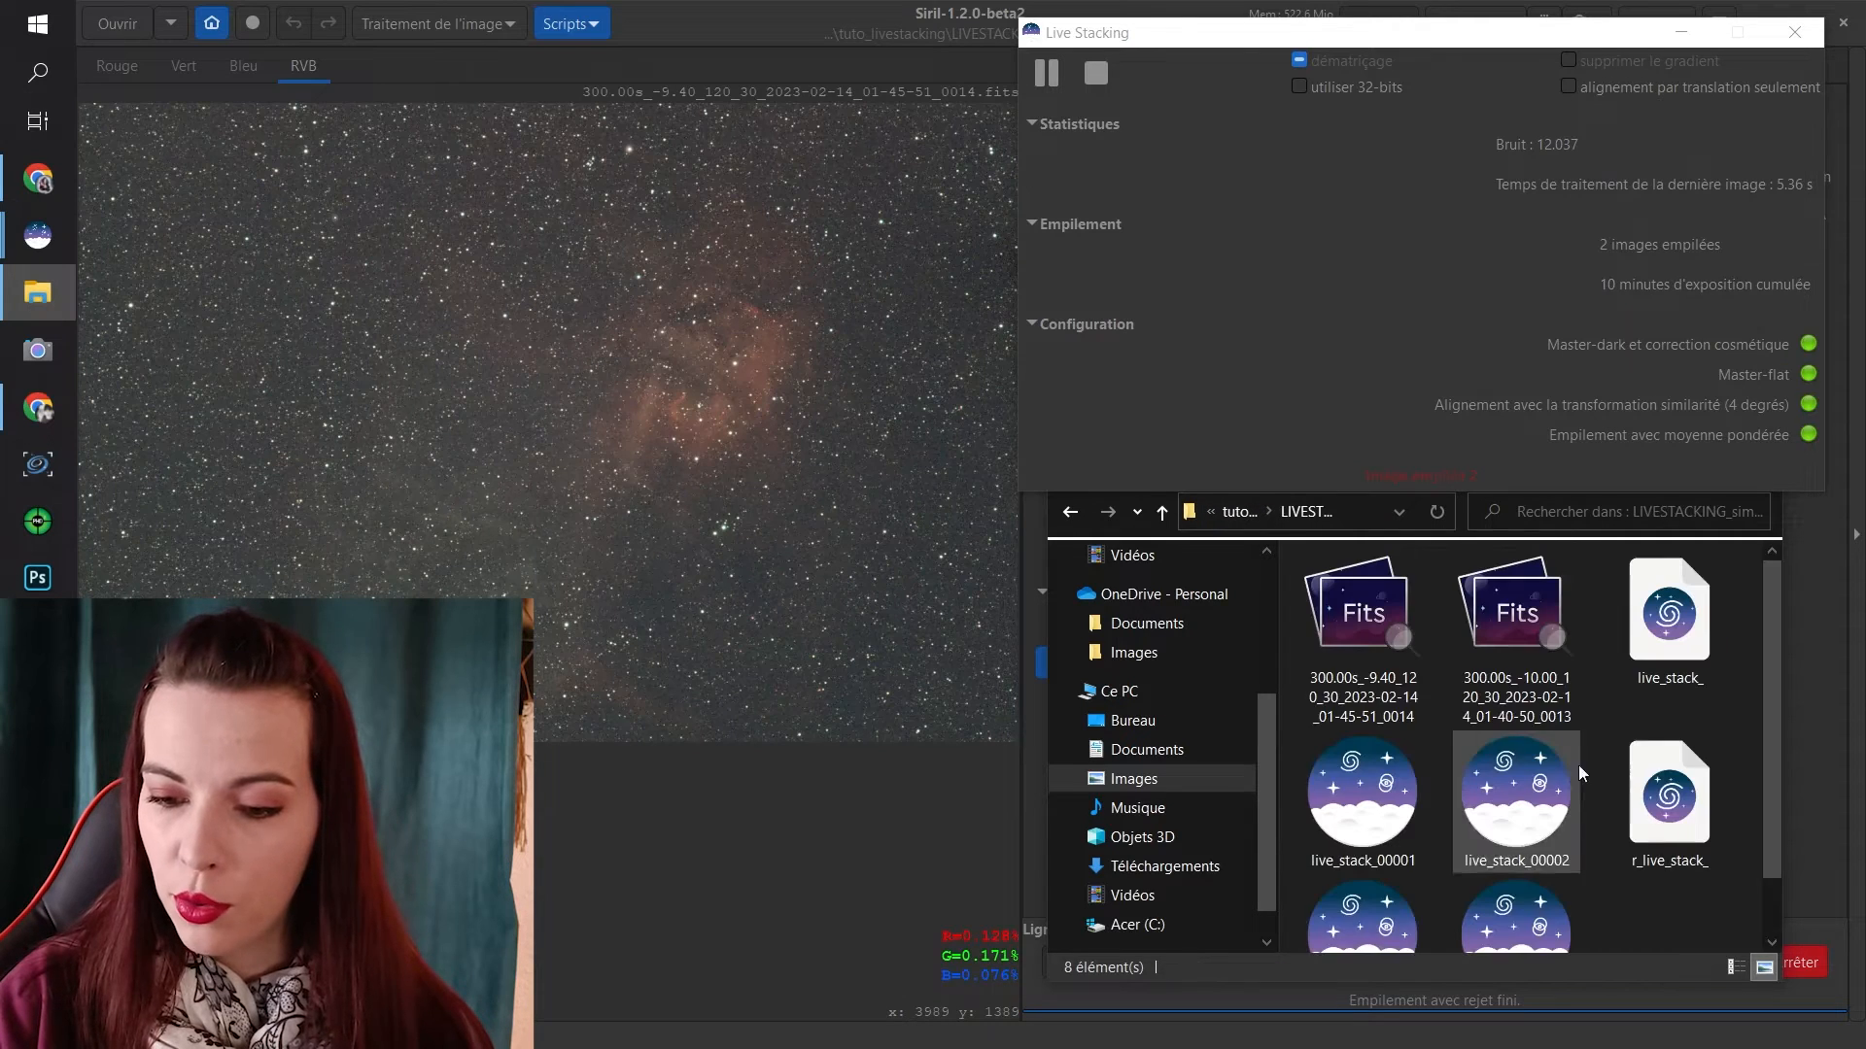
left_click(1665, 894)
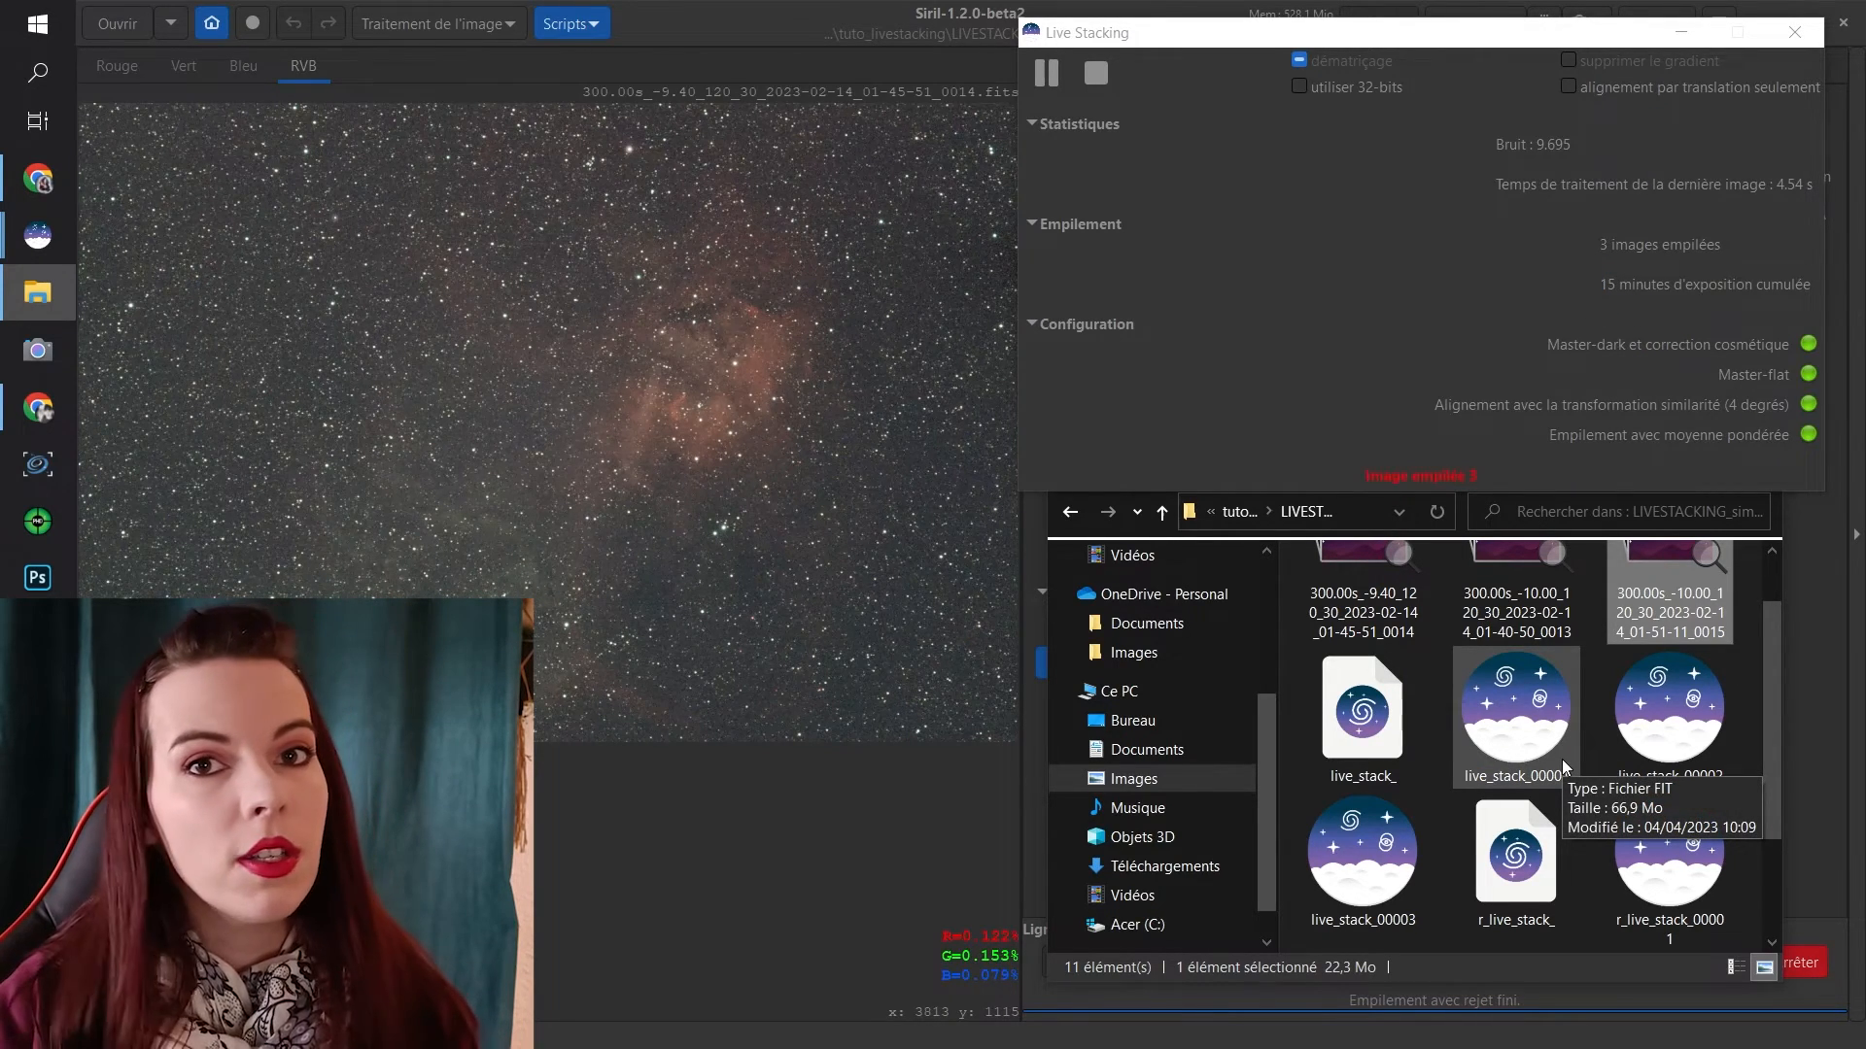
Stop the live stacking session and move the Live Stacking window so that it is fully on screen
left_click(1304, 266)
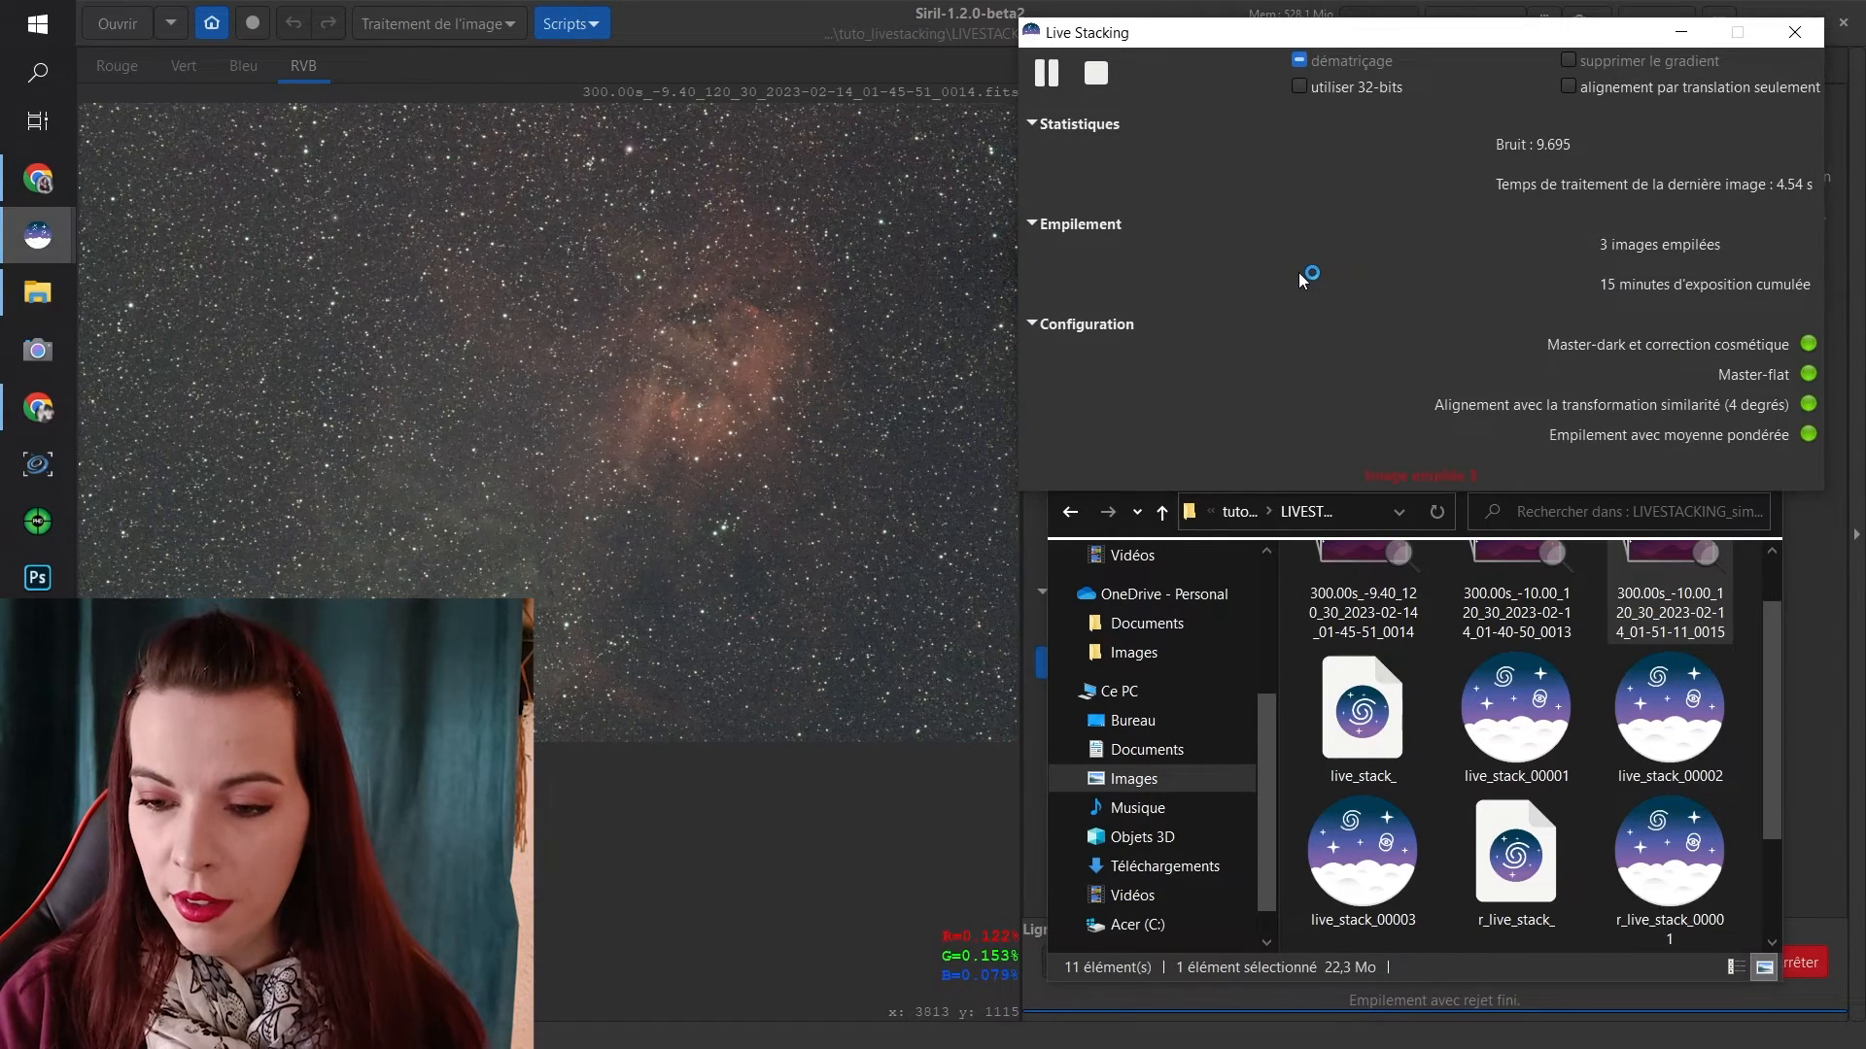
left_click(1098, 76)
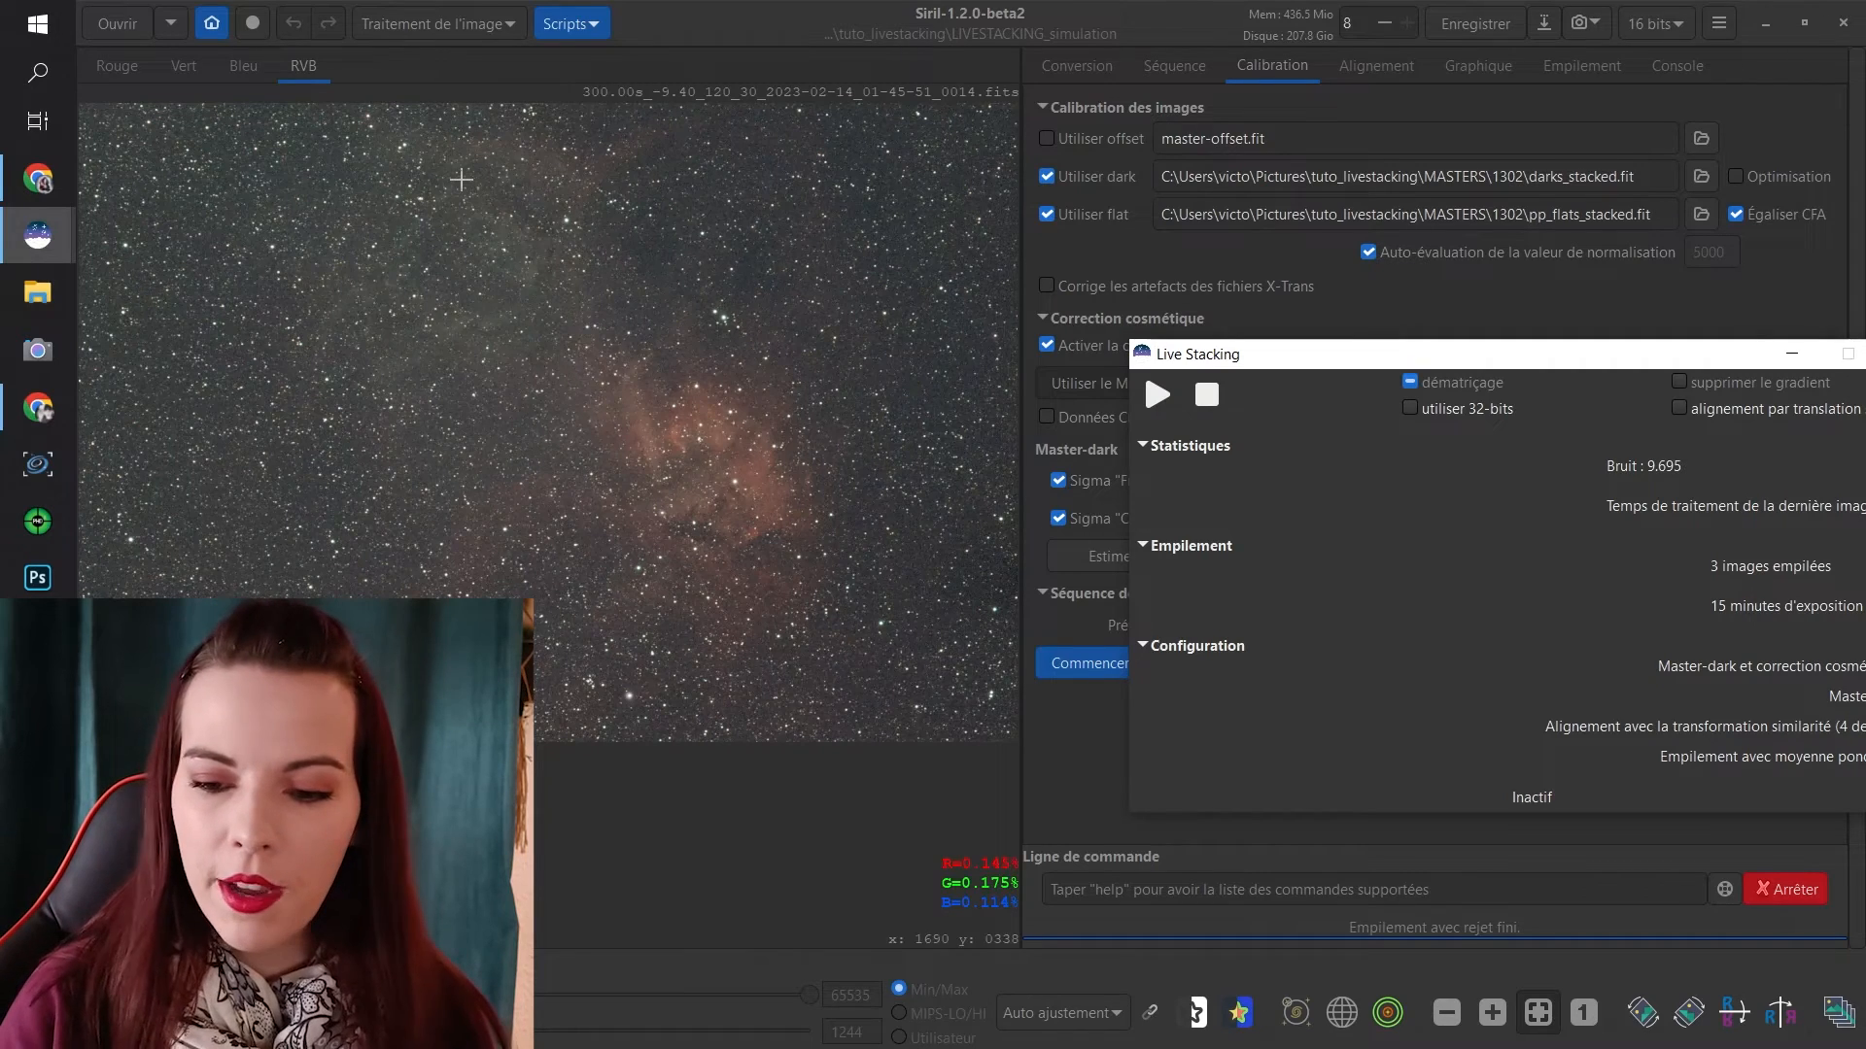
left_click_drag(1240, 355, 1194, 294)
left_click_drag(1351, 301, 1109, 179)
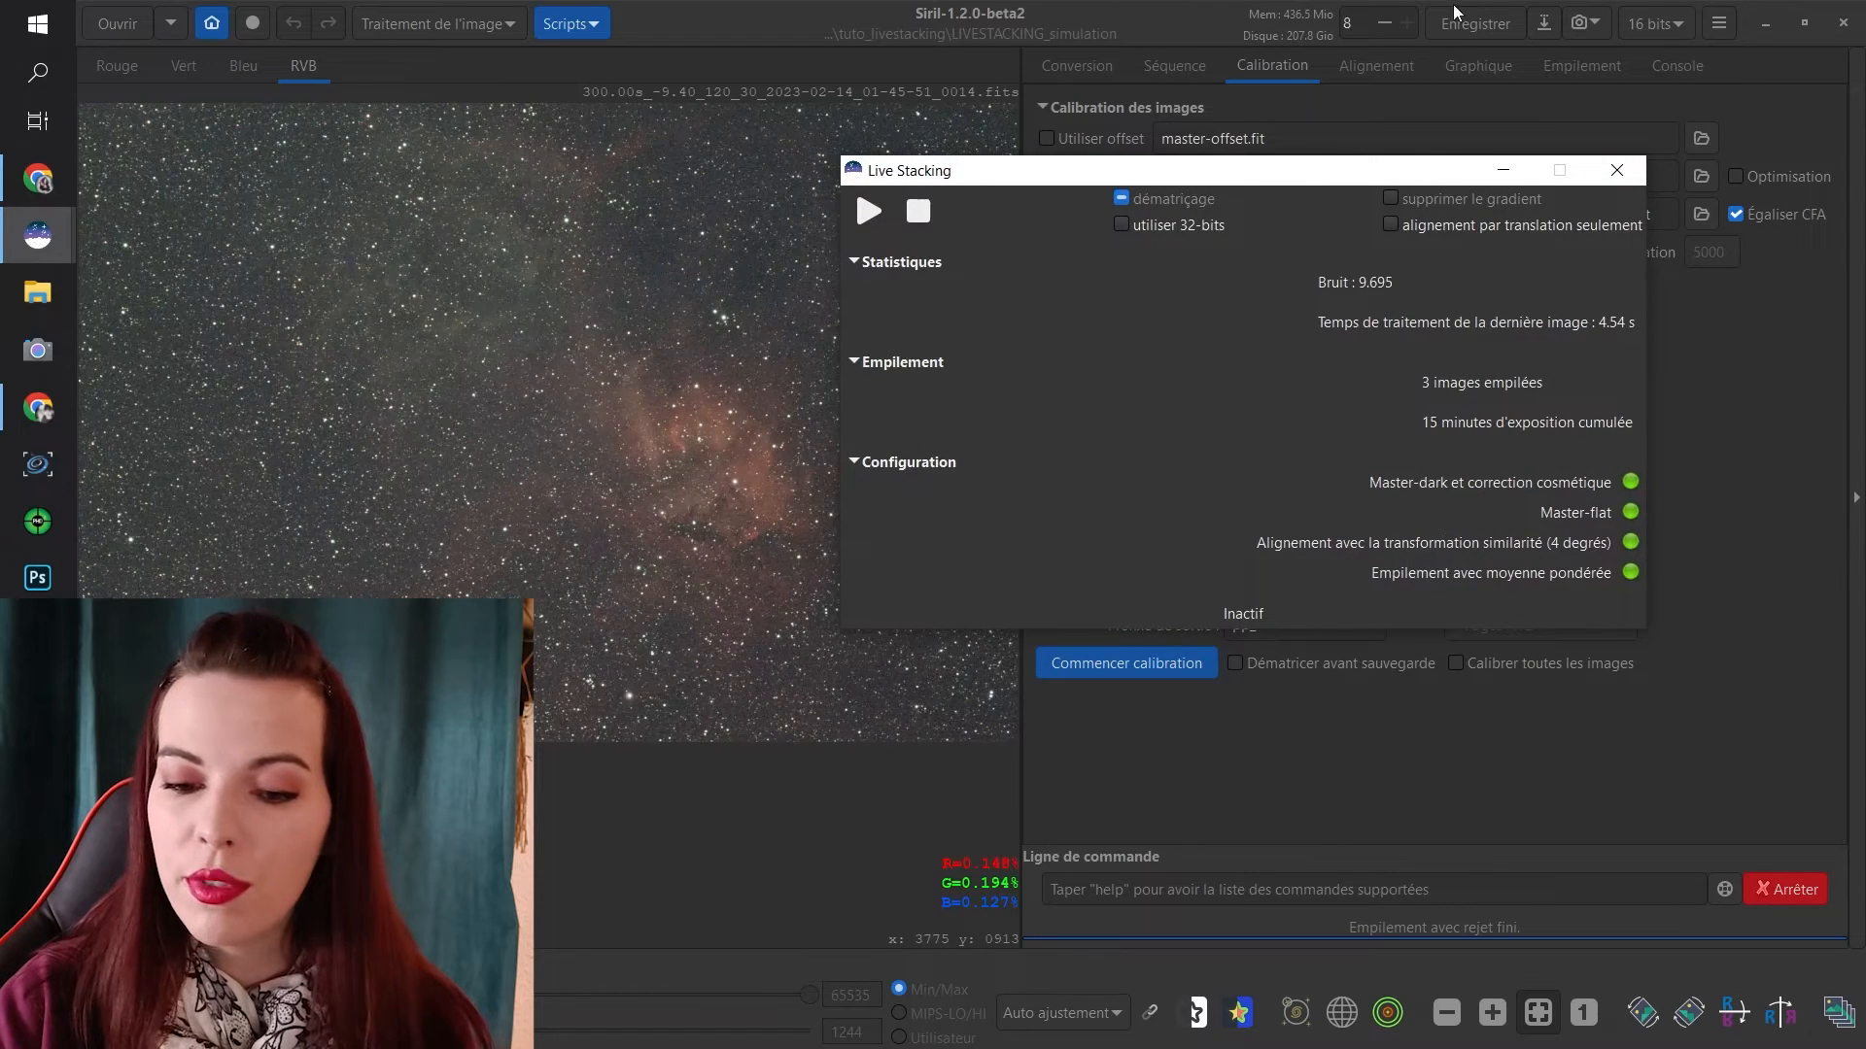
Close the Live Stacking window and save the stacked image as a 16-bit unsigned FITS file named 3x300s, keeping the non-linear display mode
left_click(1617, 170)
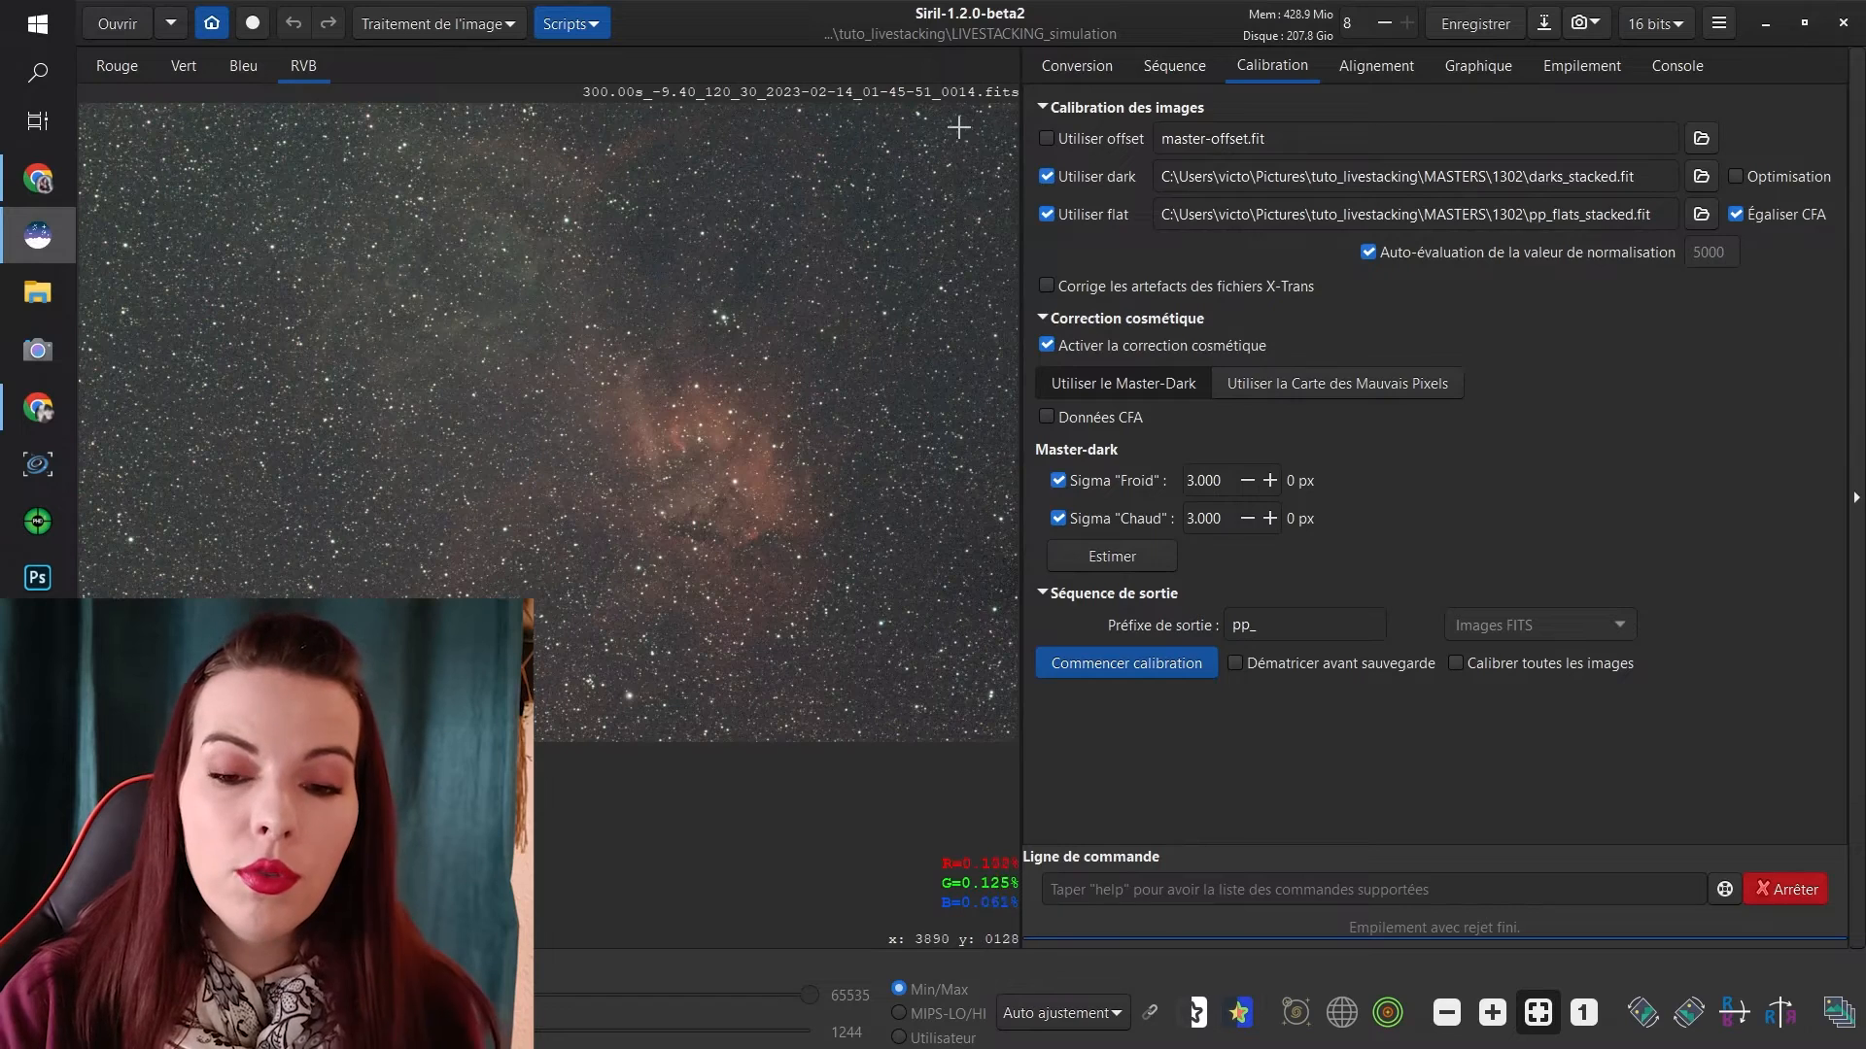
left_click(1546, 29)
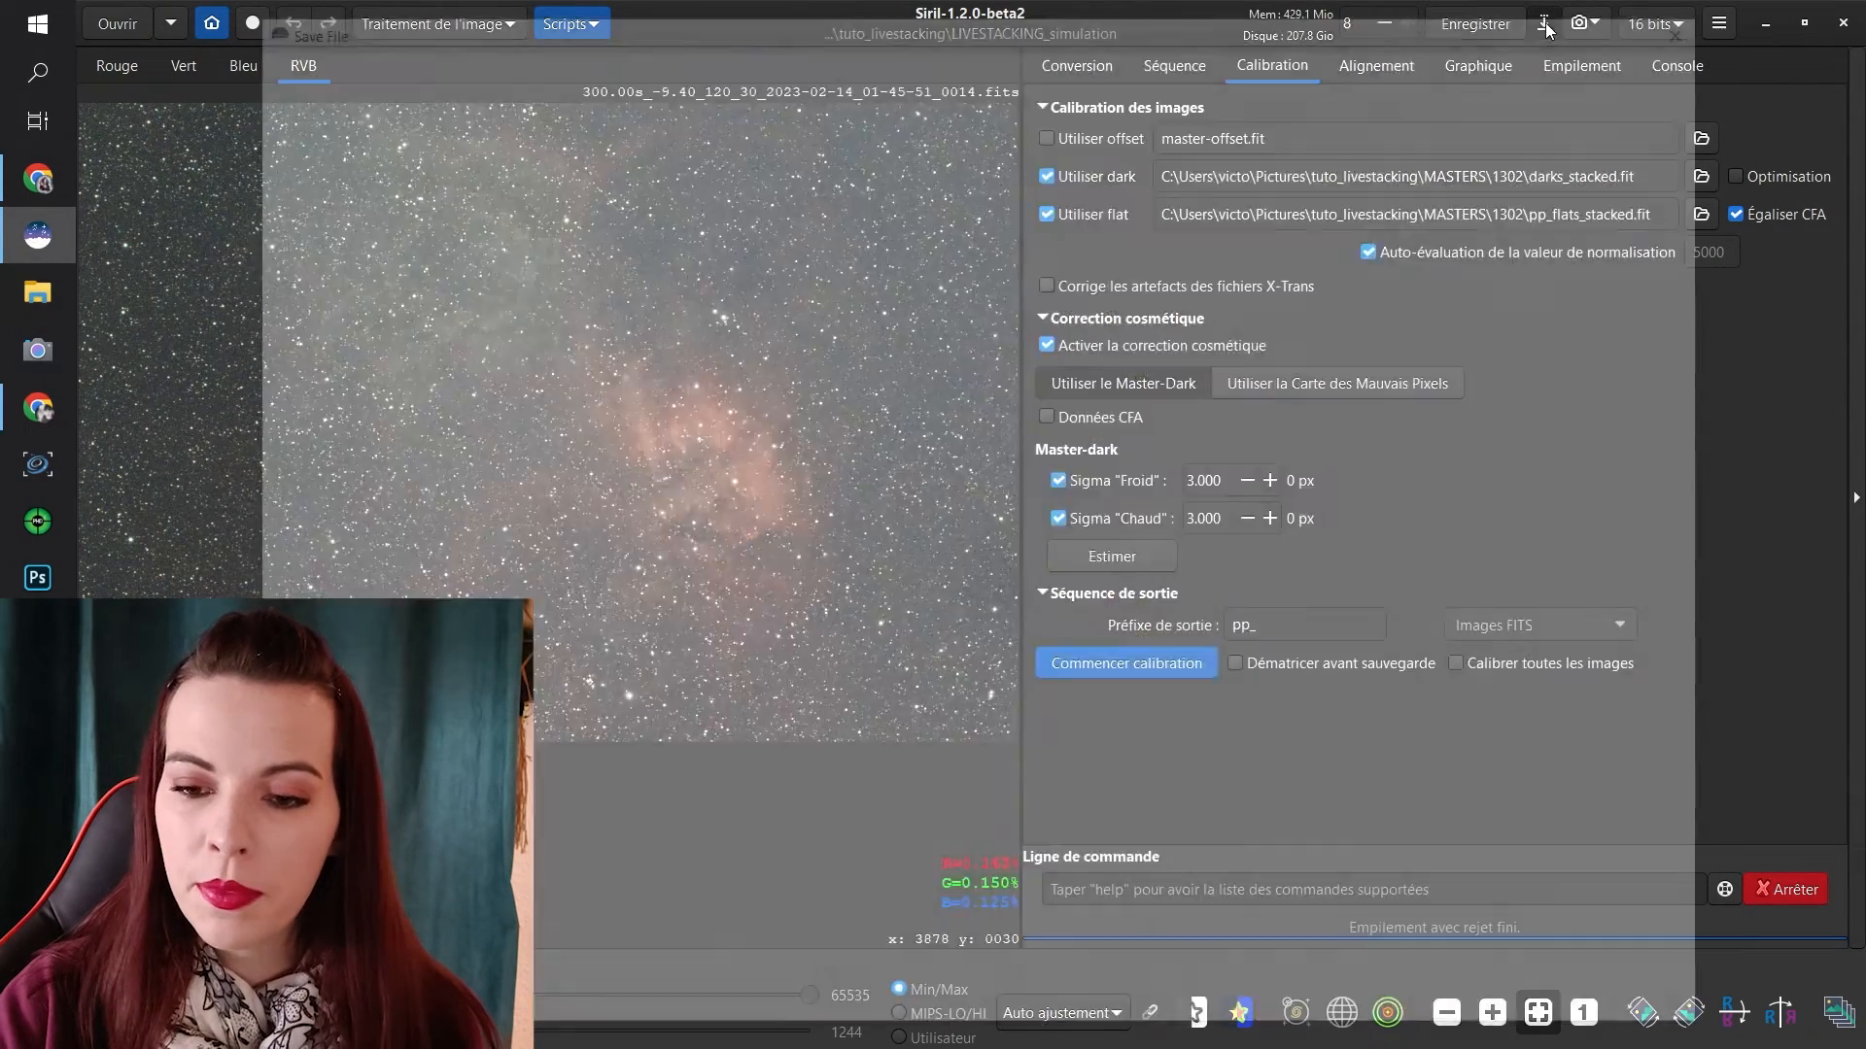
type("3x300s.fits")
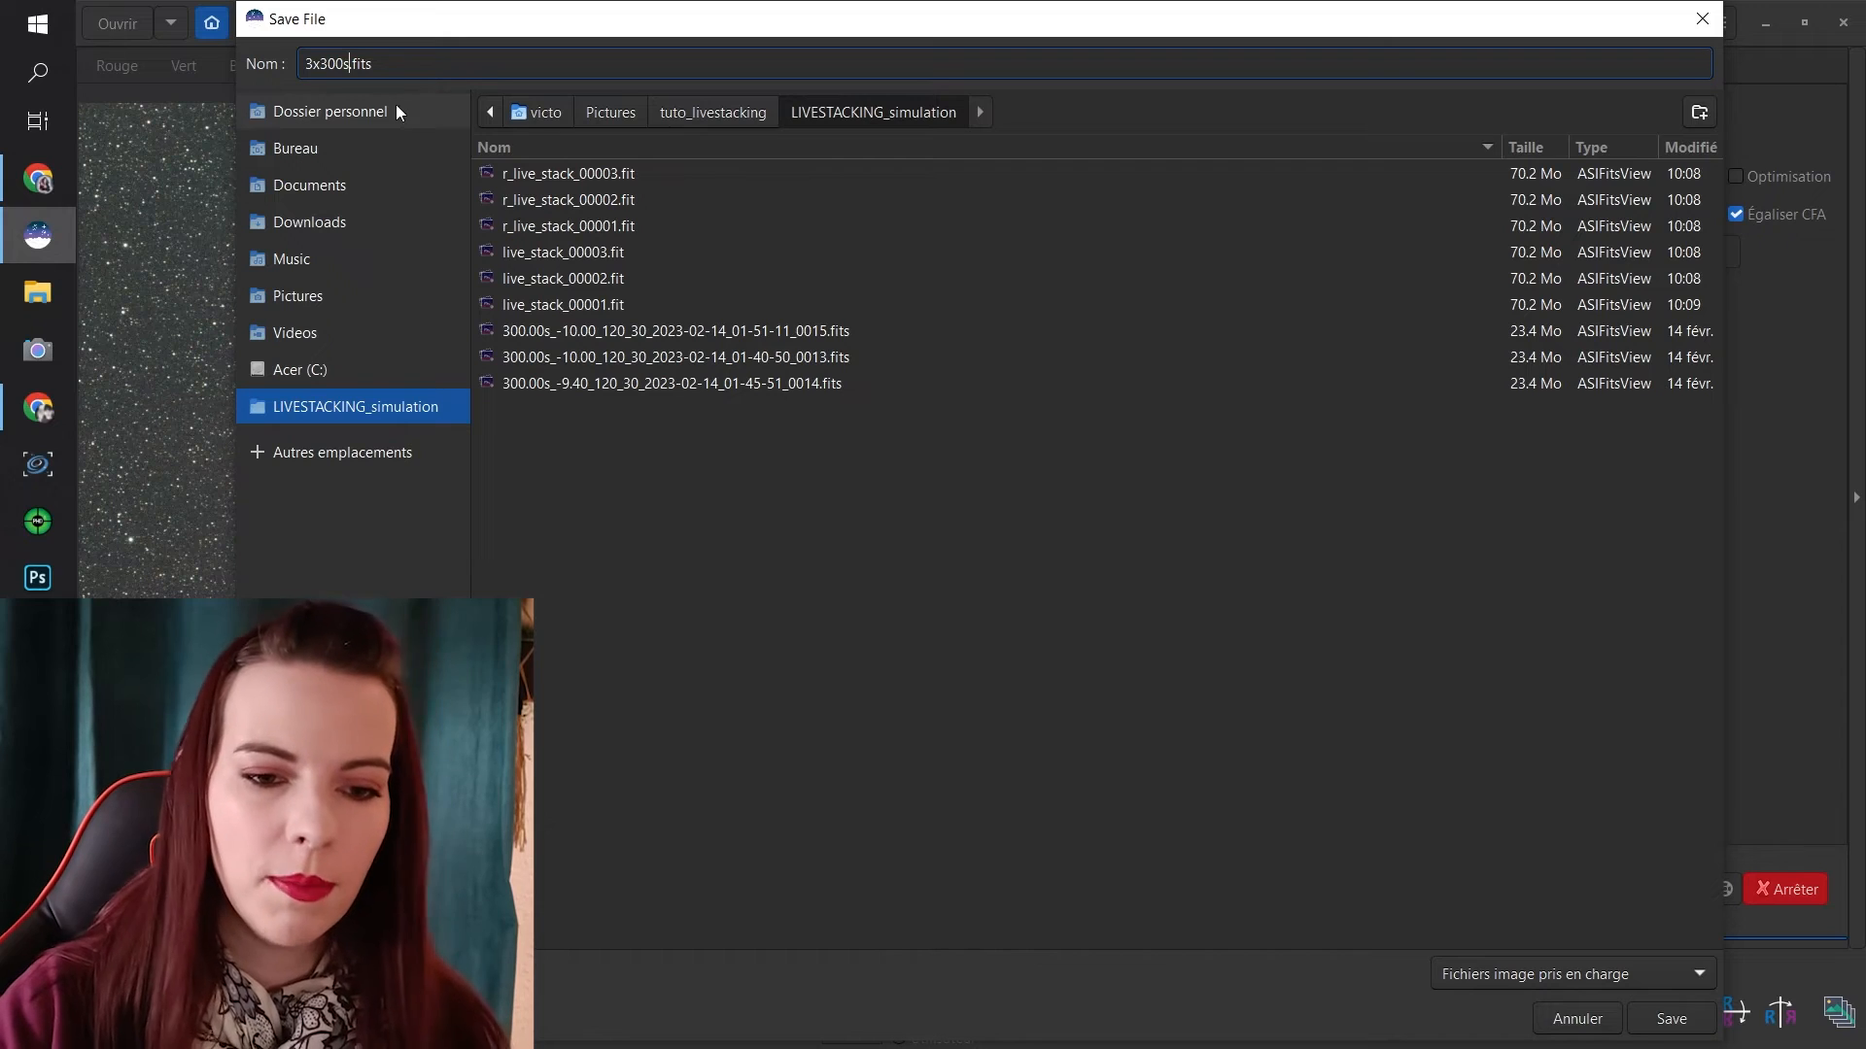
left_click(1517, 972)
left_click(1491, 783)
left_click(1633, 1023)
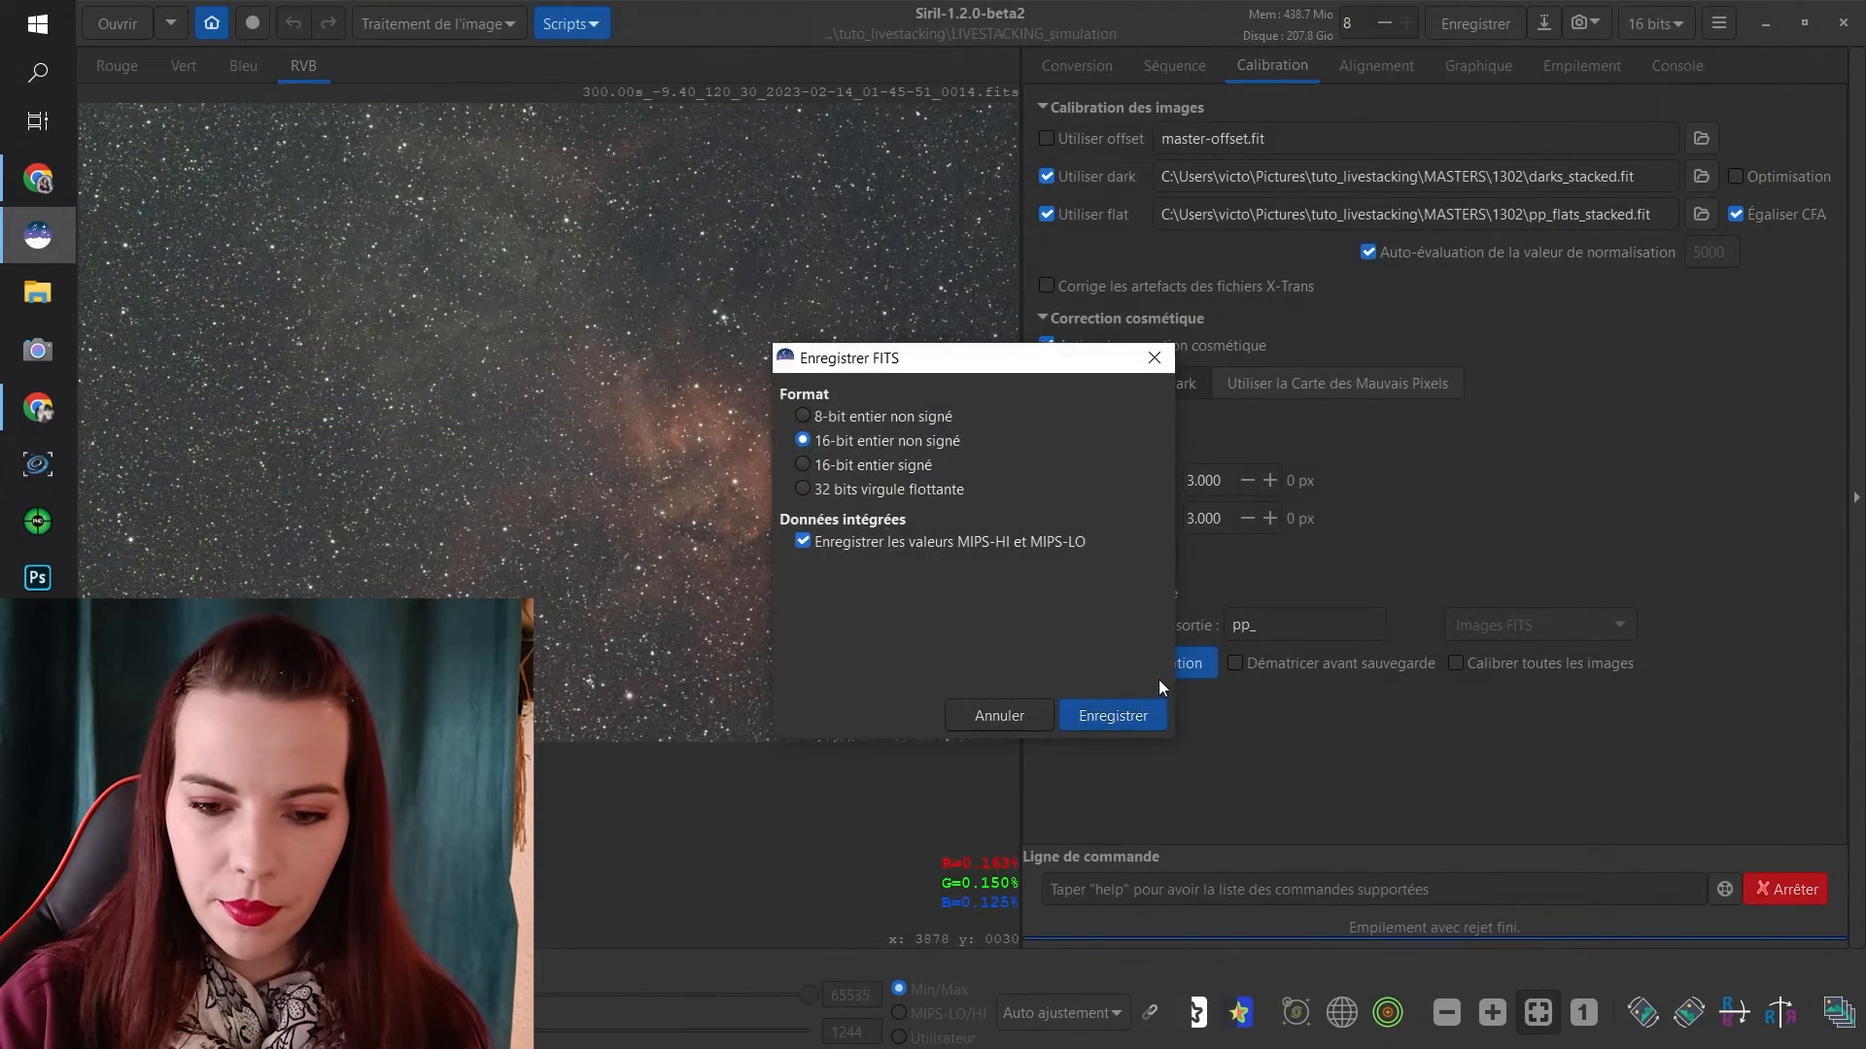
left_click(1127, 716)
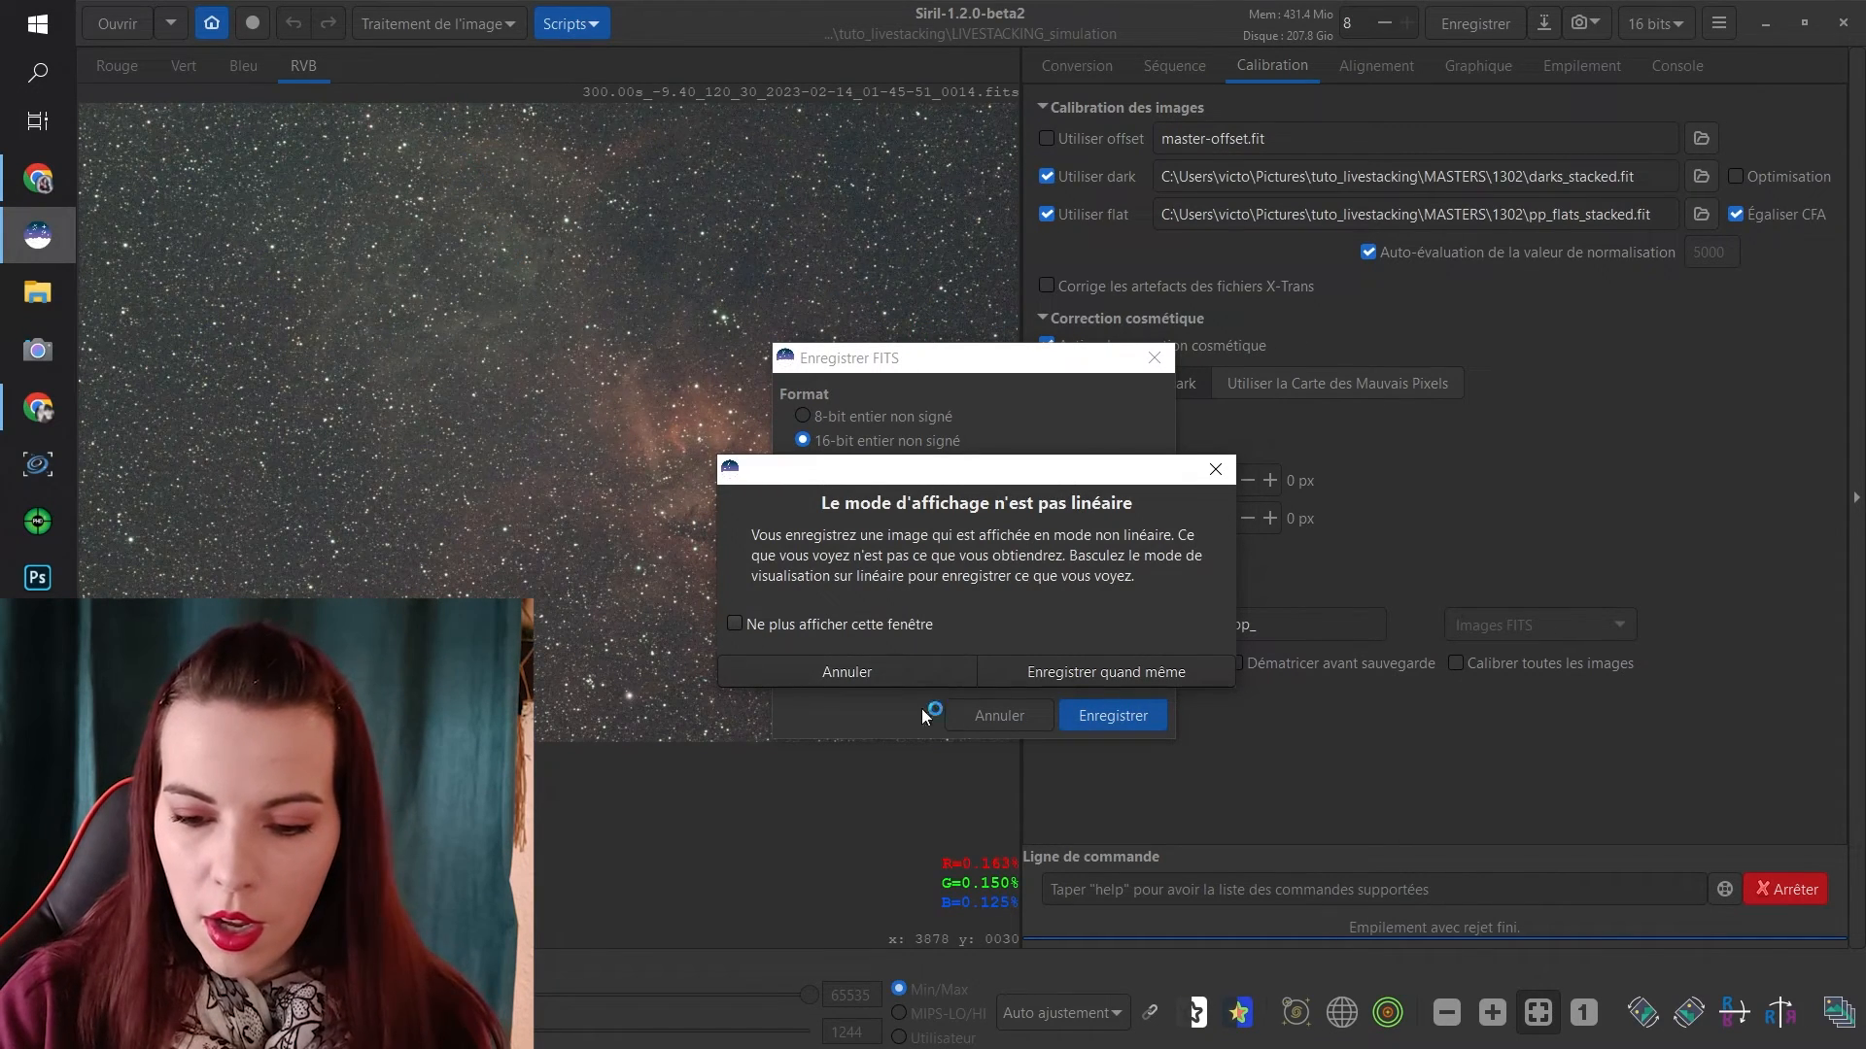
left_click(1065, 673)
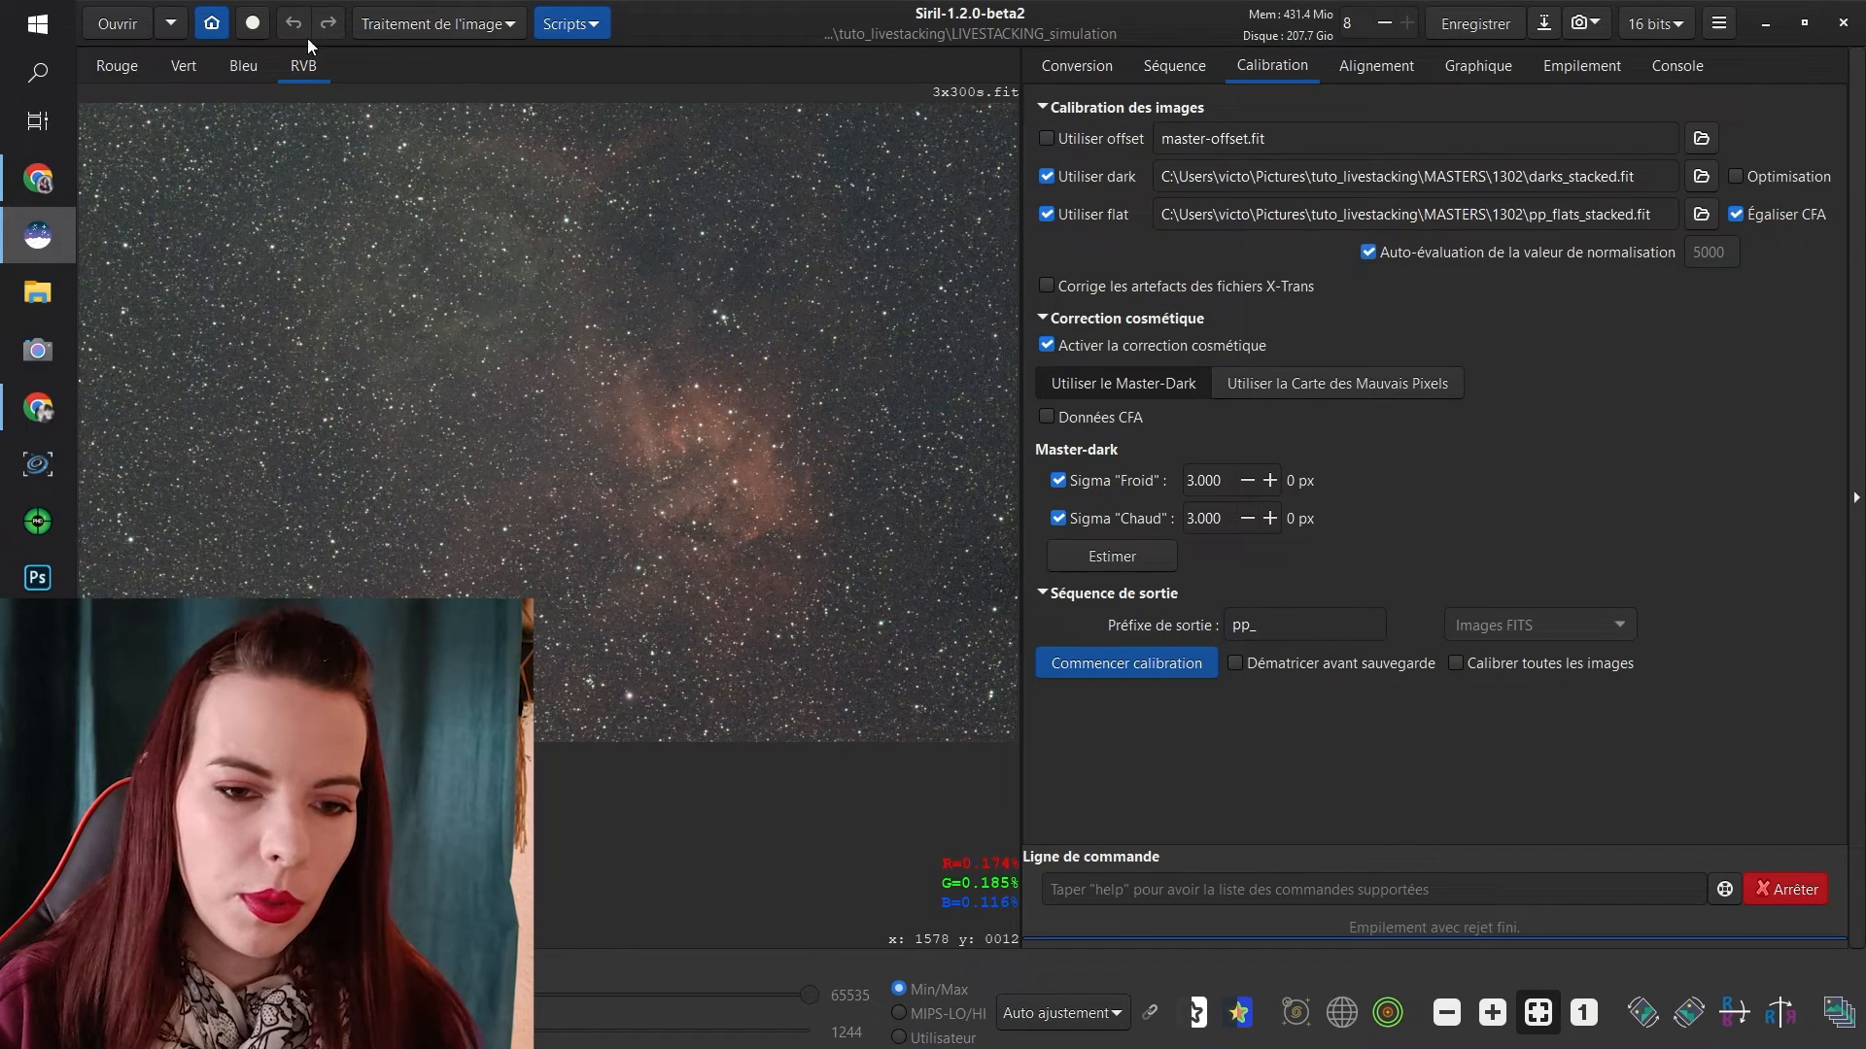
Switch to a maximized File Explorer window and open the LIVESTACKING_simulation folder inside Images\tuto_livestacking
left_click(40, 299)
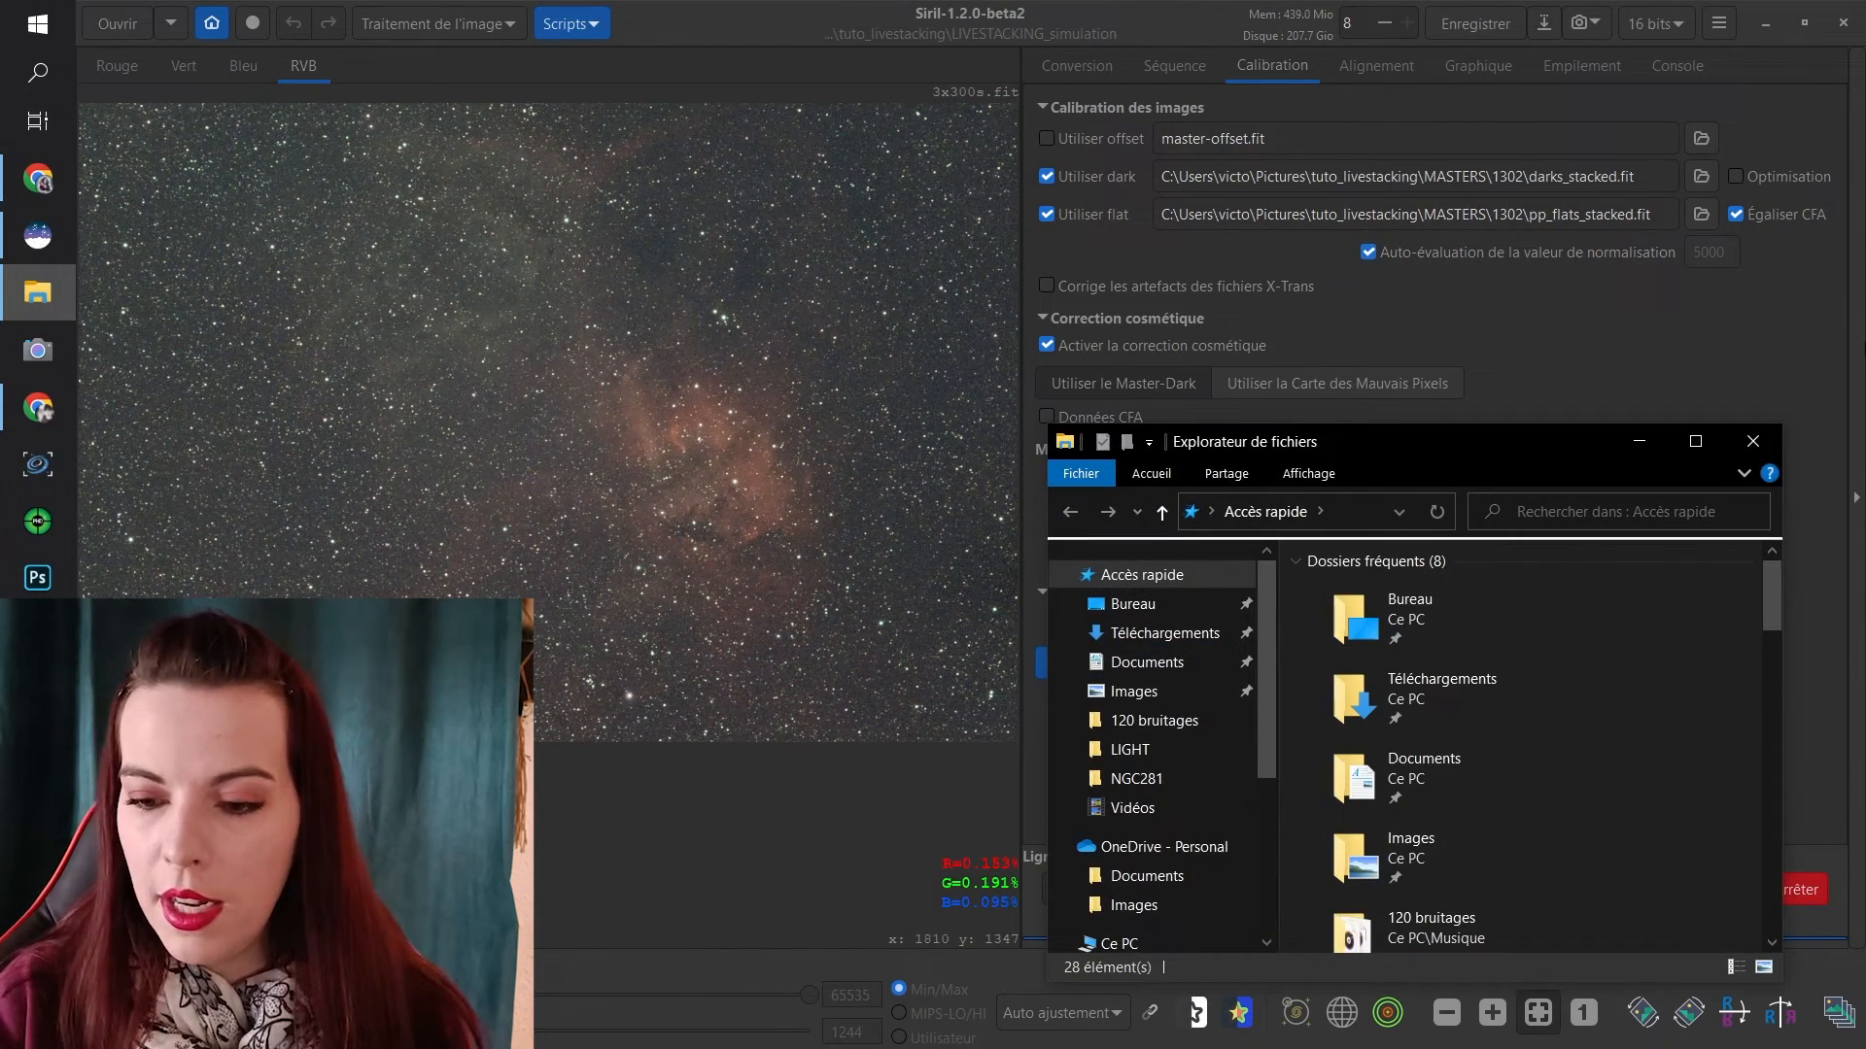
left_click(1686, 450)
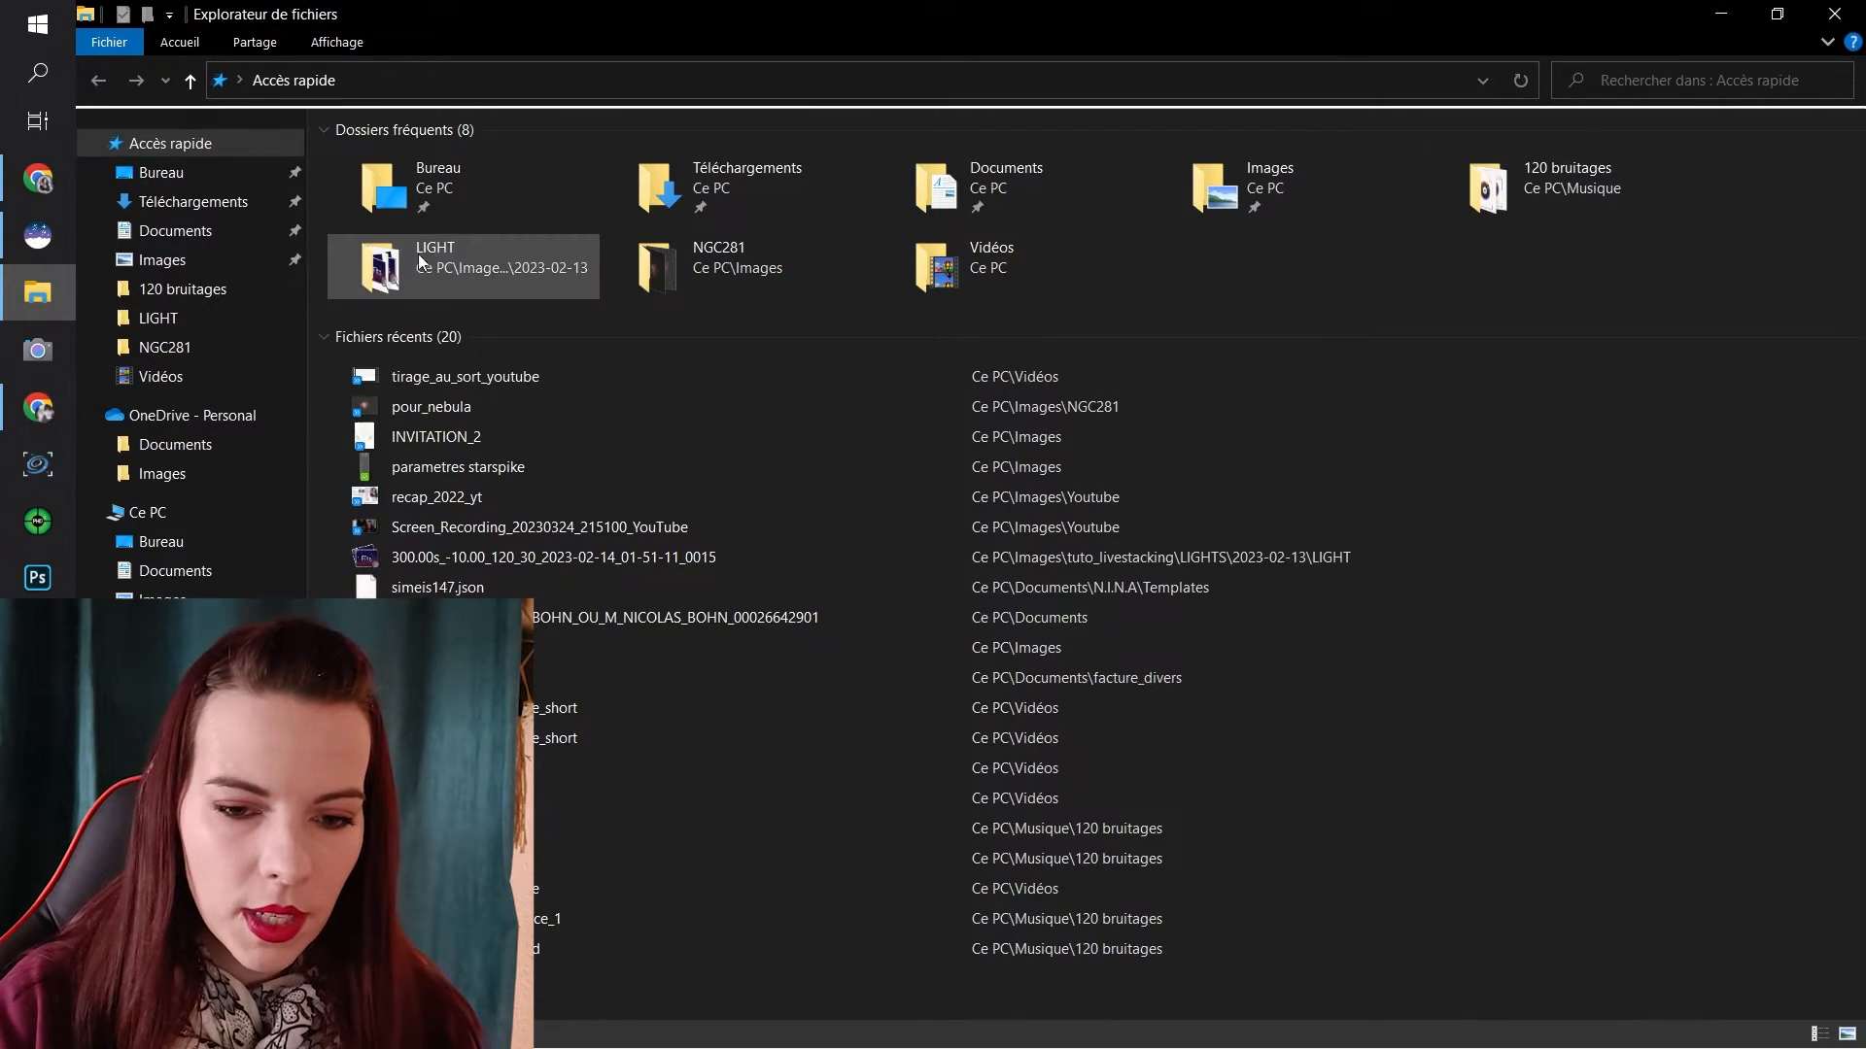
left_click(162, 259)
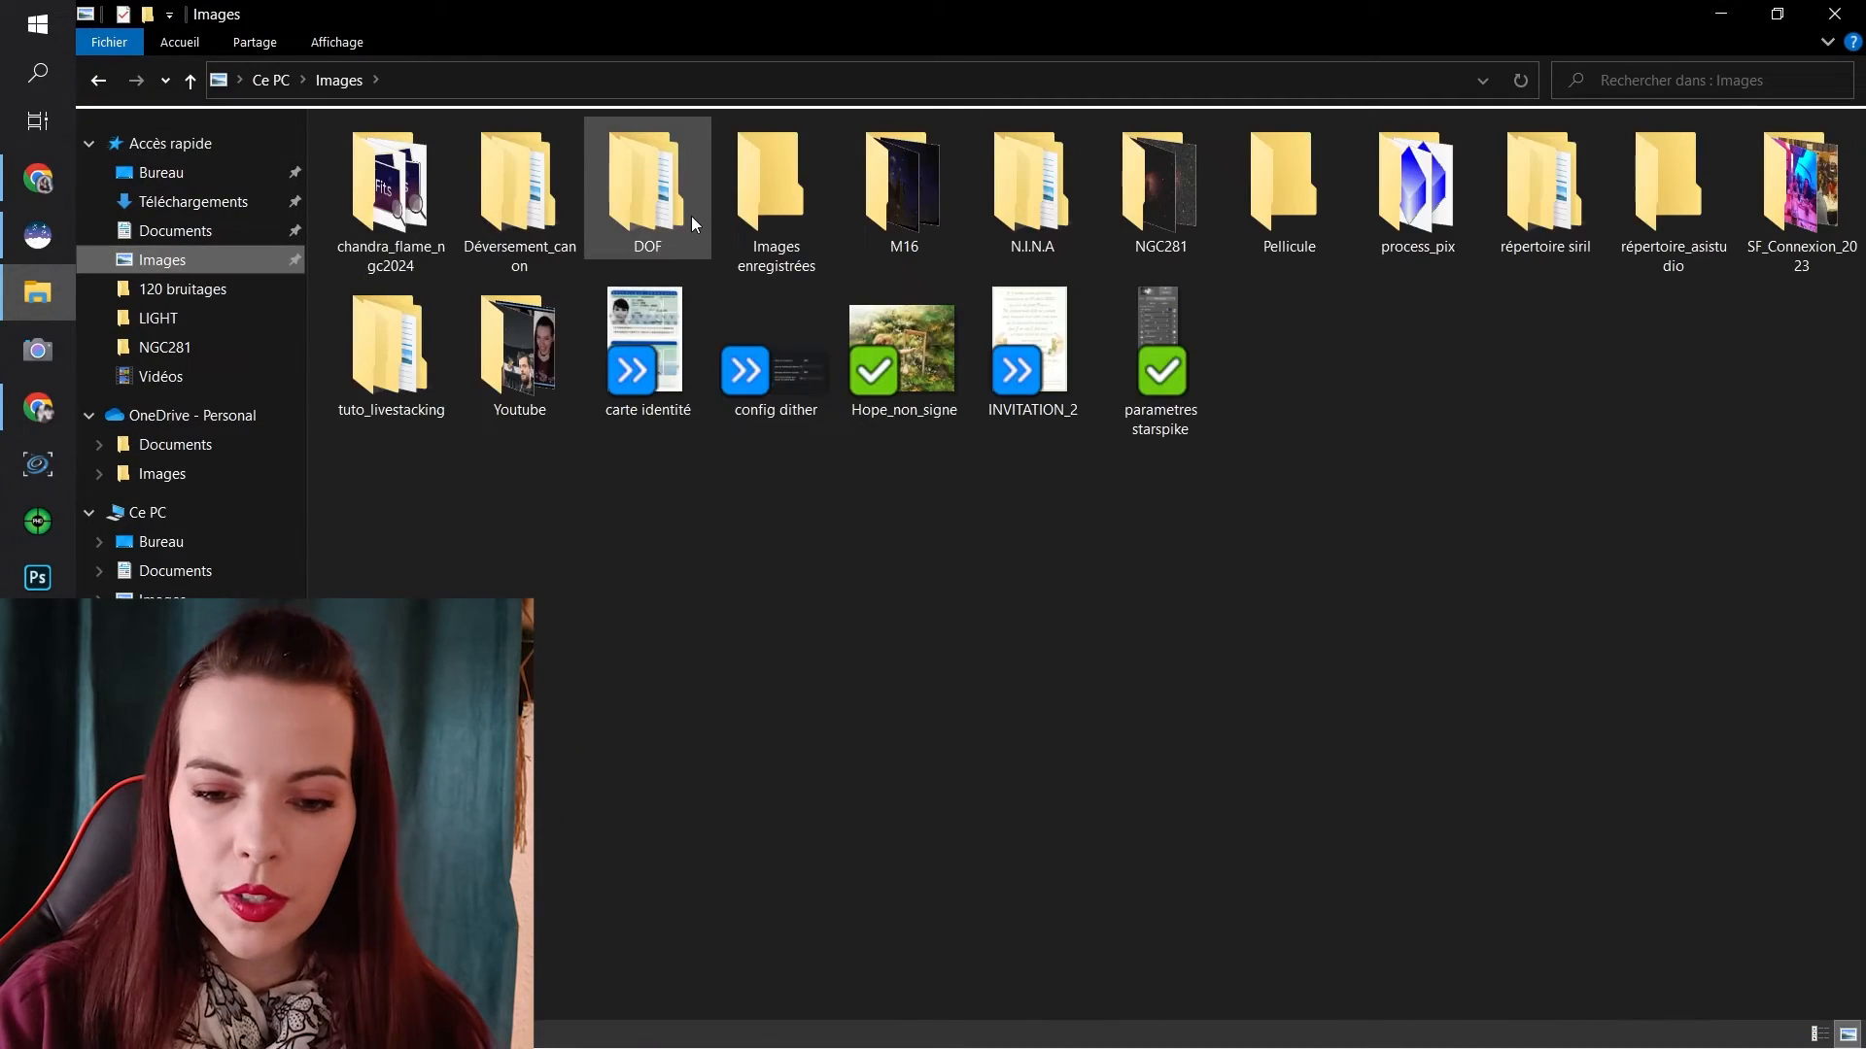
double_click(376, 373)
double_click(519, 180)
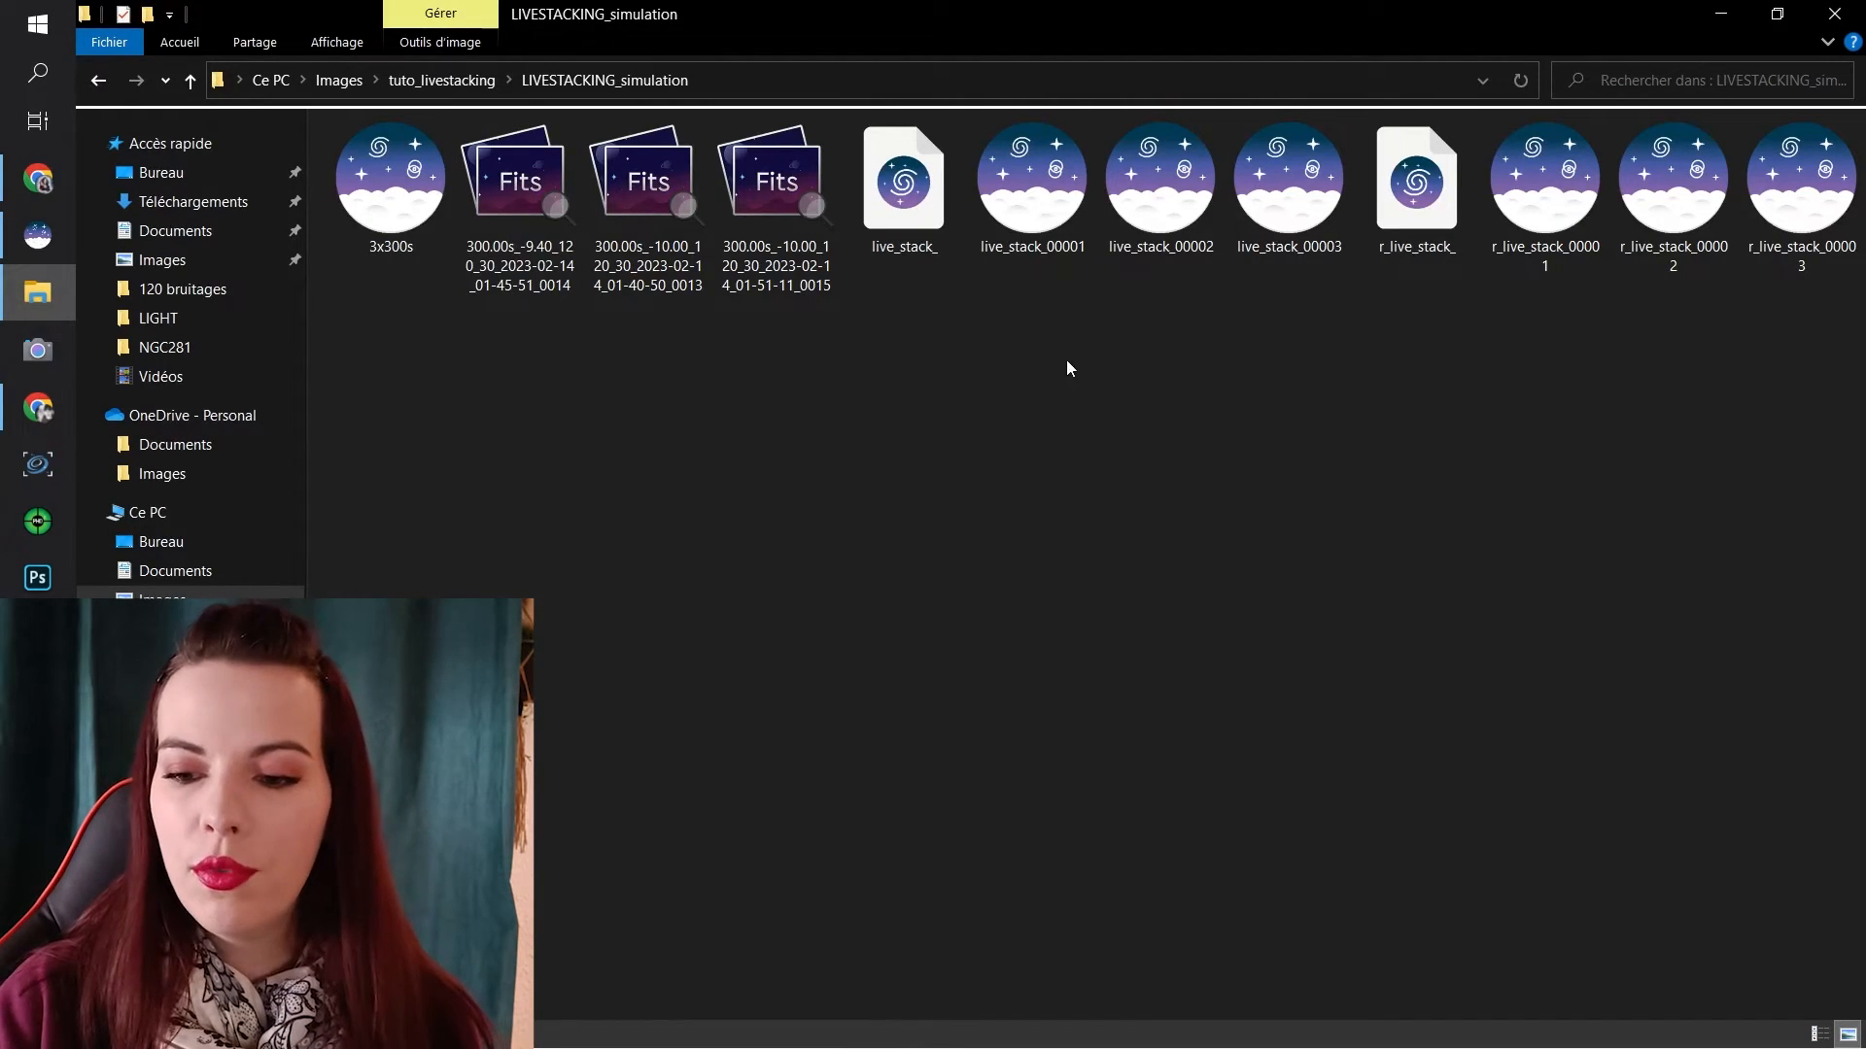
Examine the files in LIVESTACKING_simulation: the live_stack and r_live_stack images, the saved 3x300s stack and the original light frames
left_click_drag(1006, 298, 1547, 423)
left_click(1541, 422)
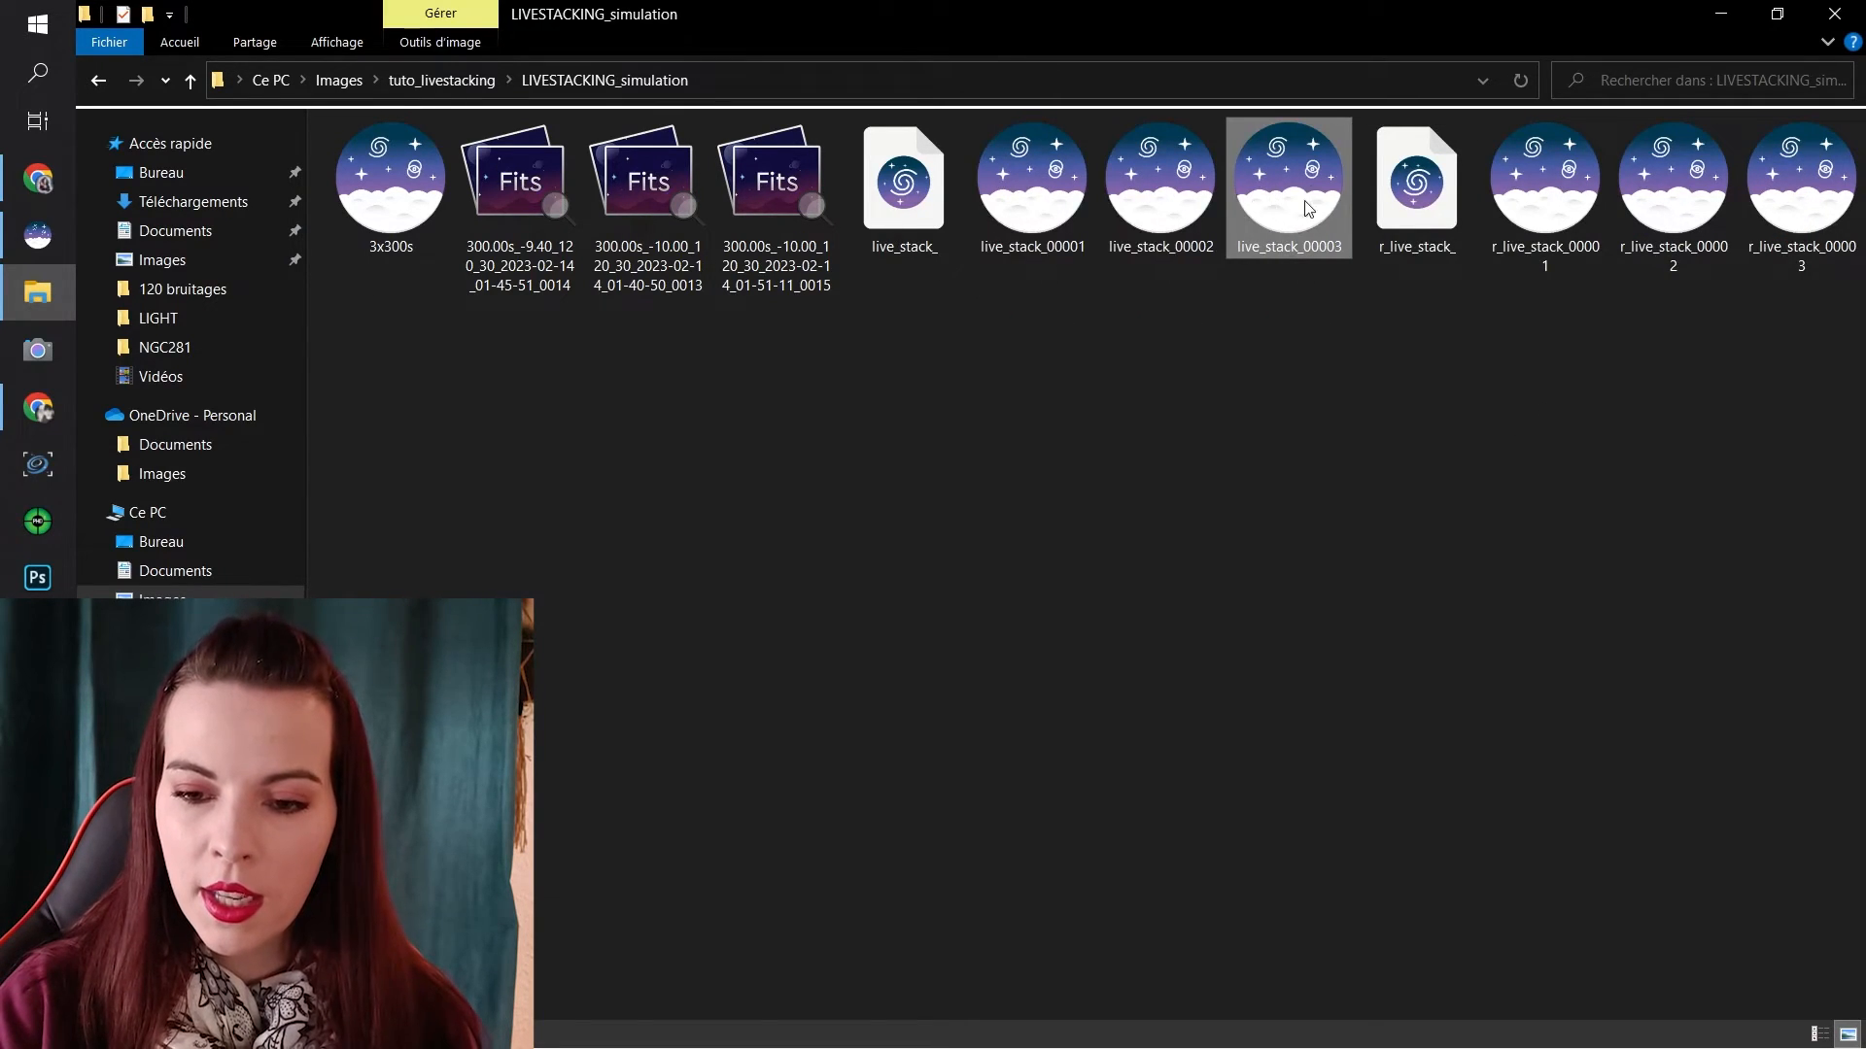
left_click_drag(1487, 296, 1846, 145)
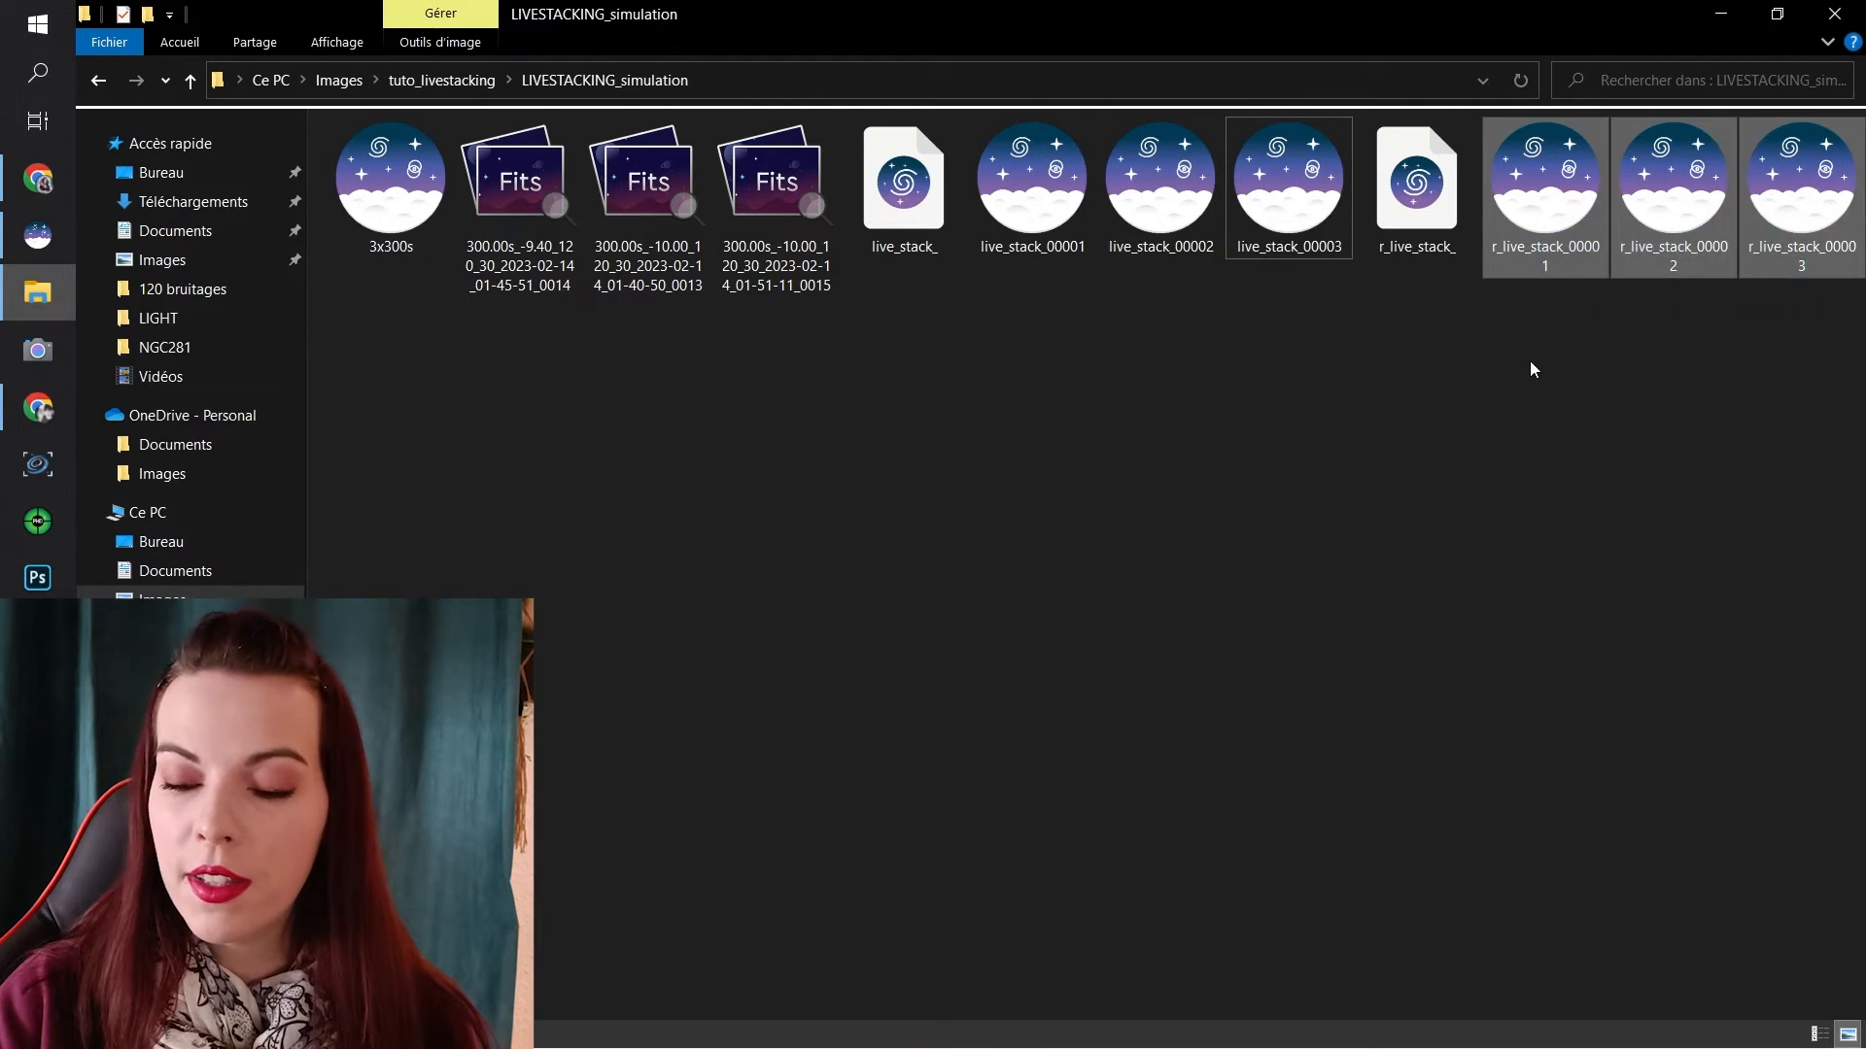
left_click(1530, 369)
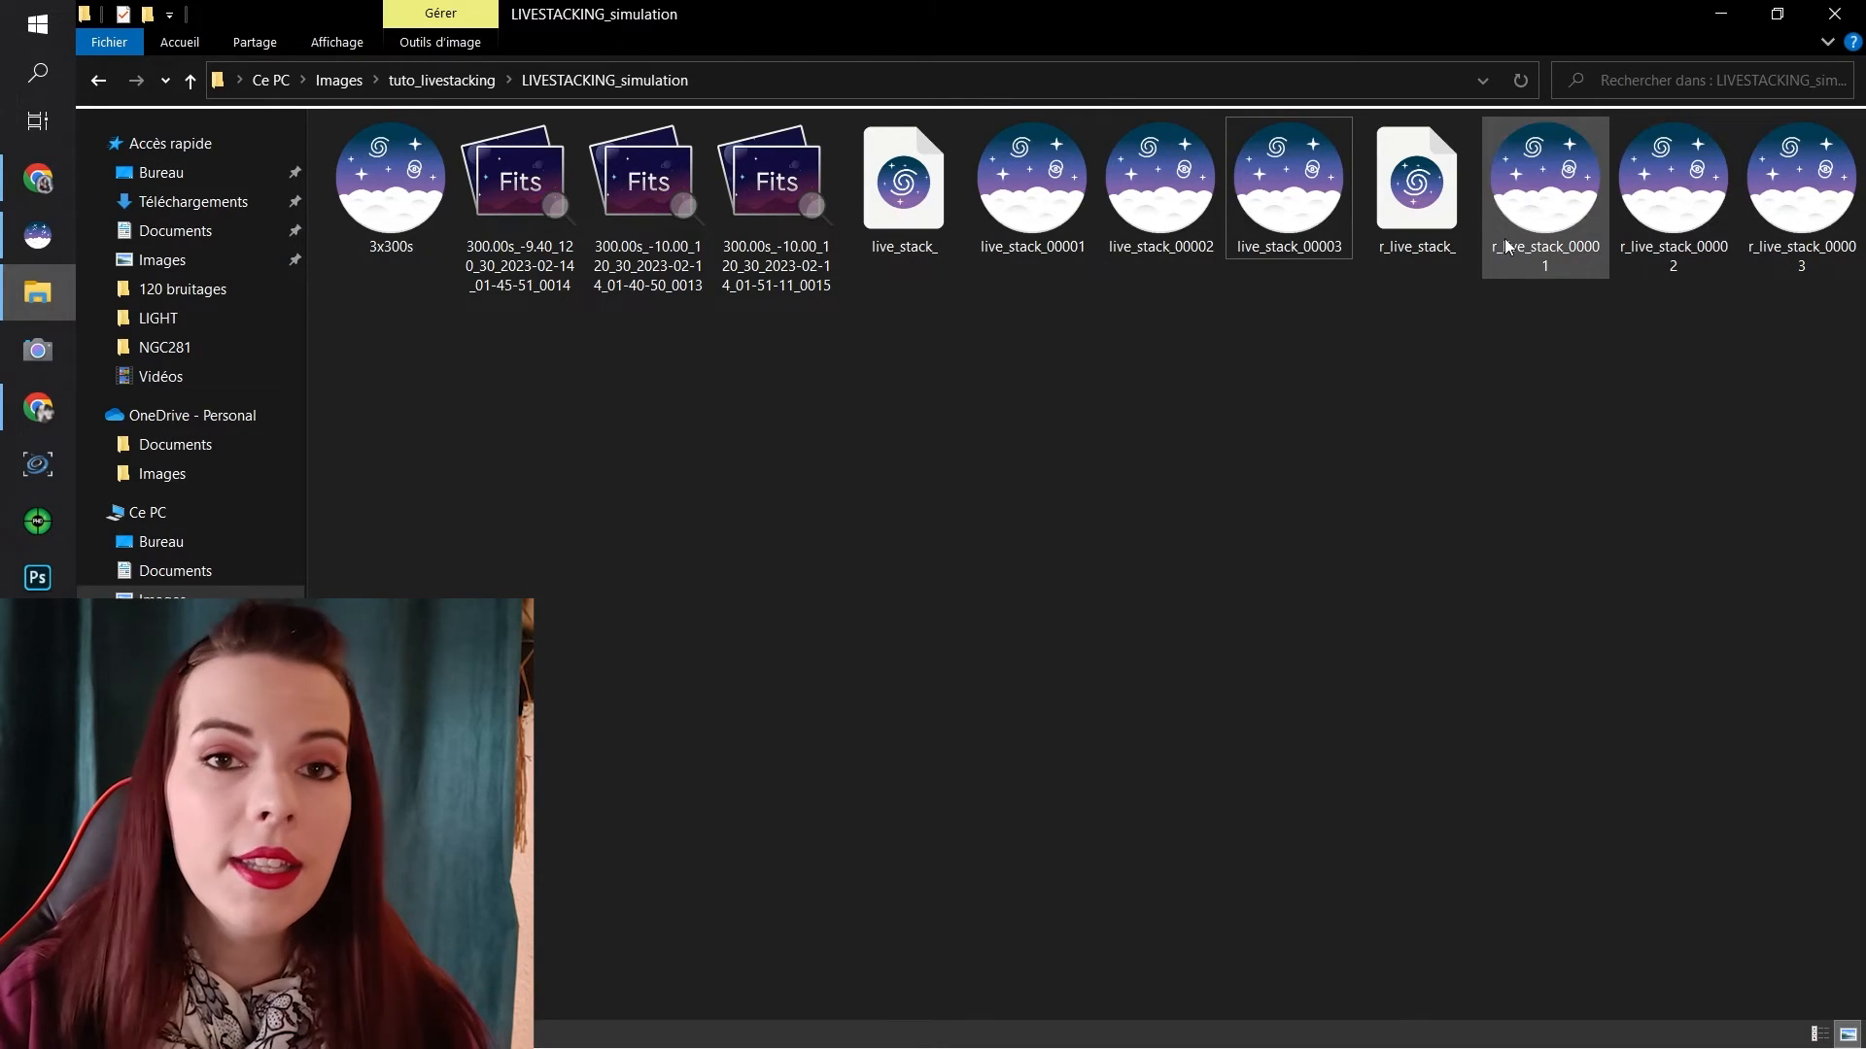
left_click_drag(1550, 335, 1812, 149)
left_click(1734, 393)
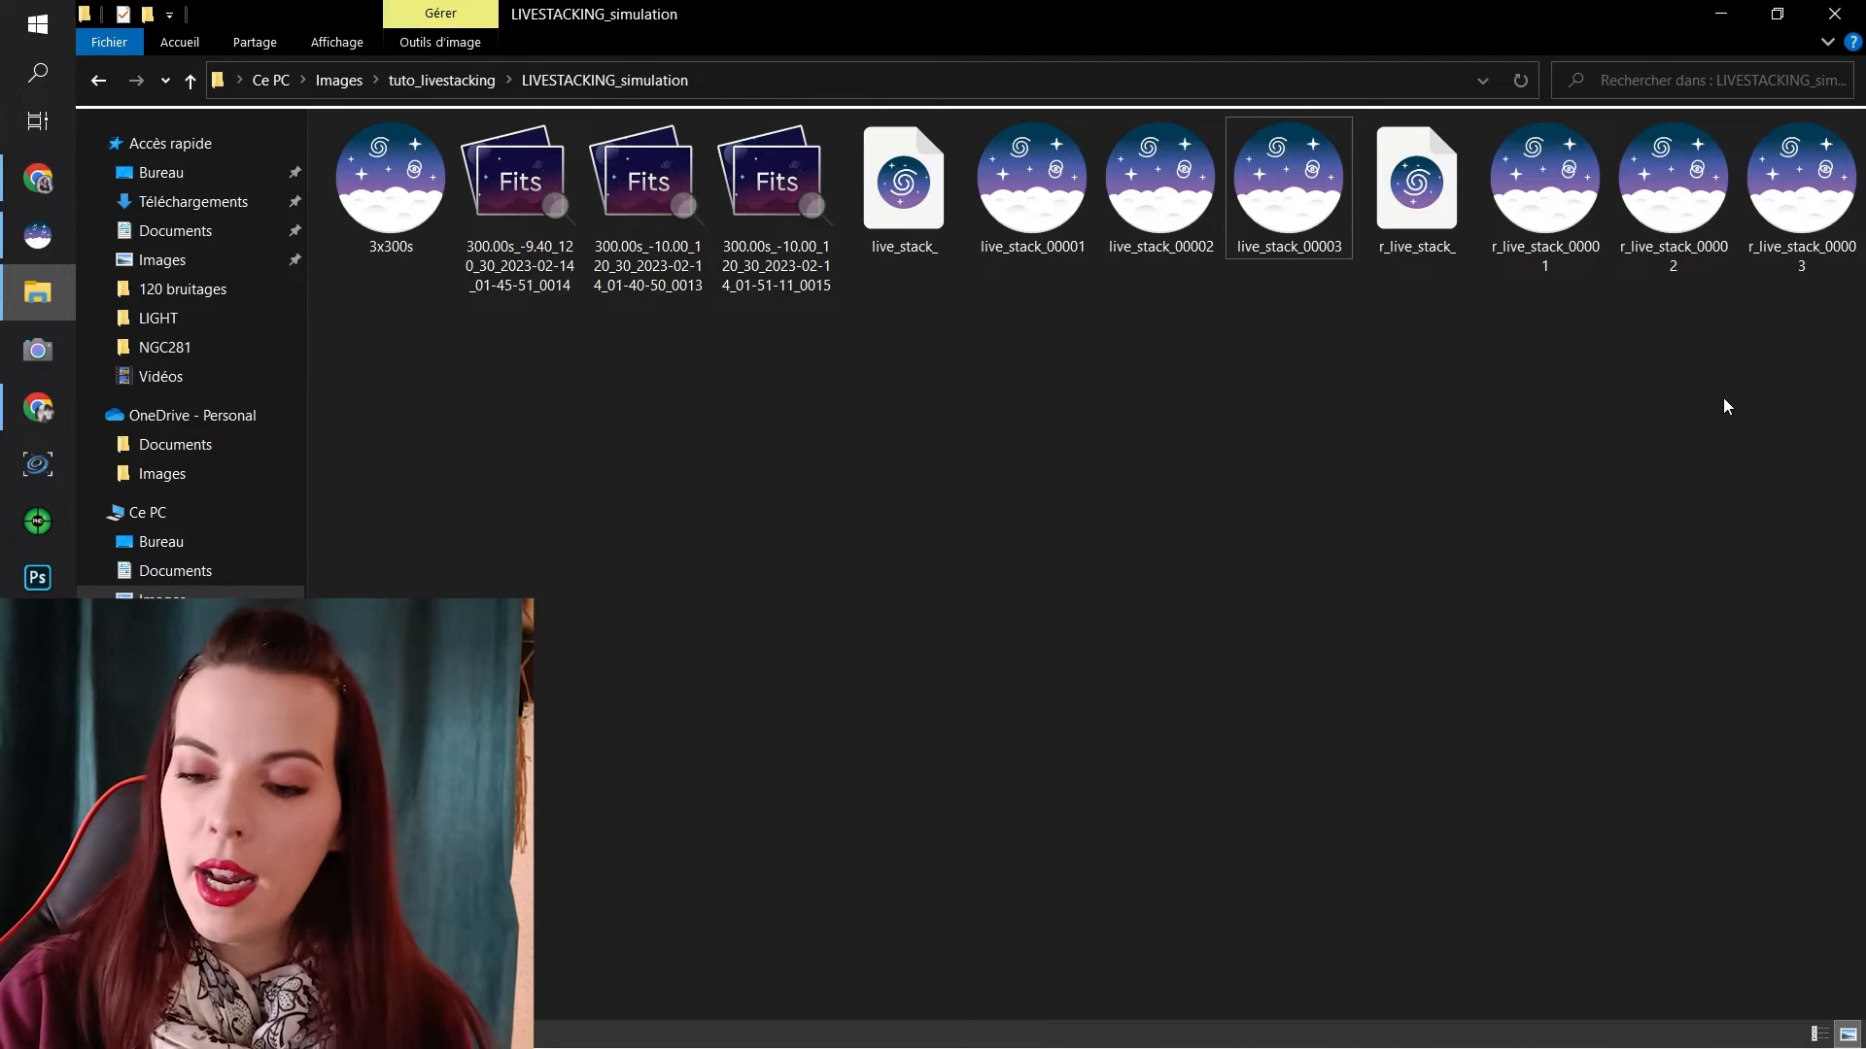
left_click_drag(469, 419, 540, 331)
left_click(385, 252)
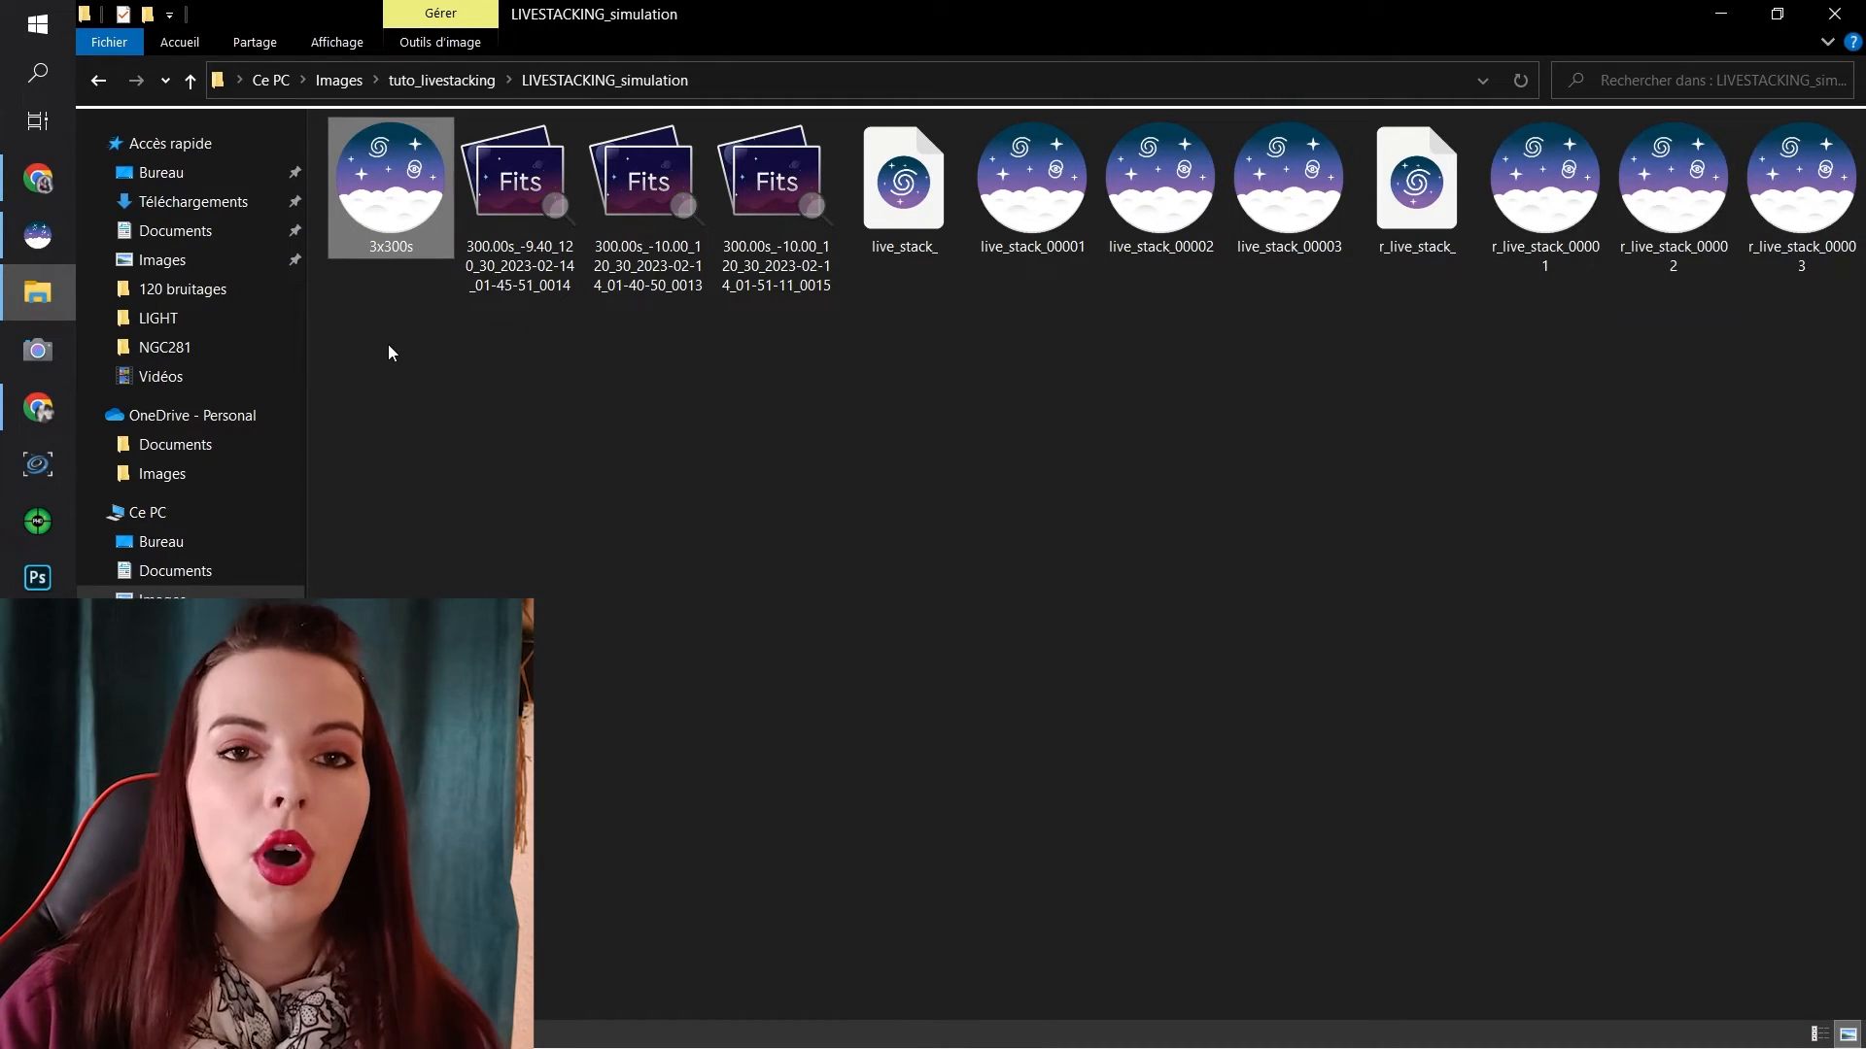
left_click_drag(554, 379, 751, 291)
left_click(923, 385)
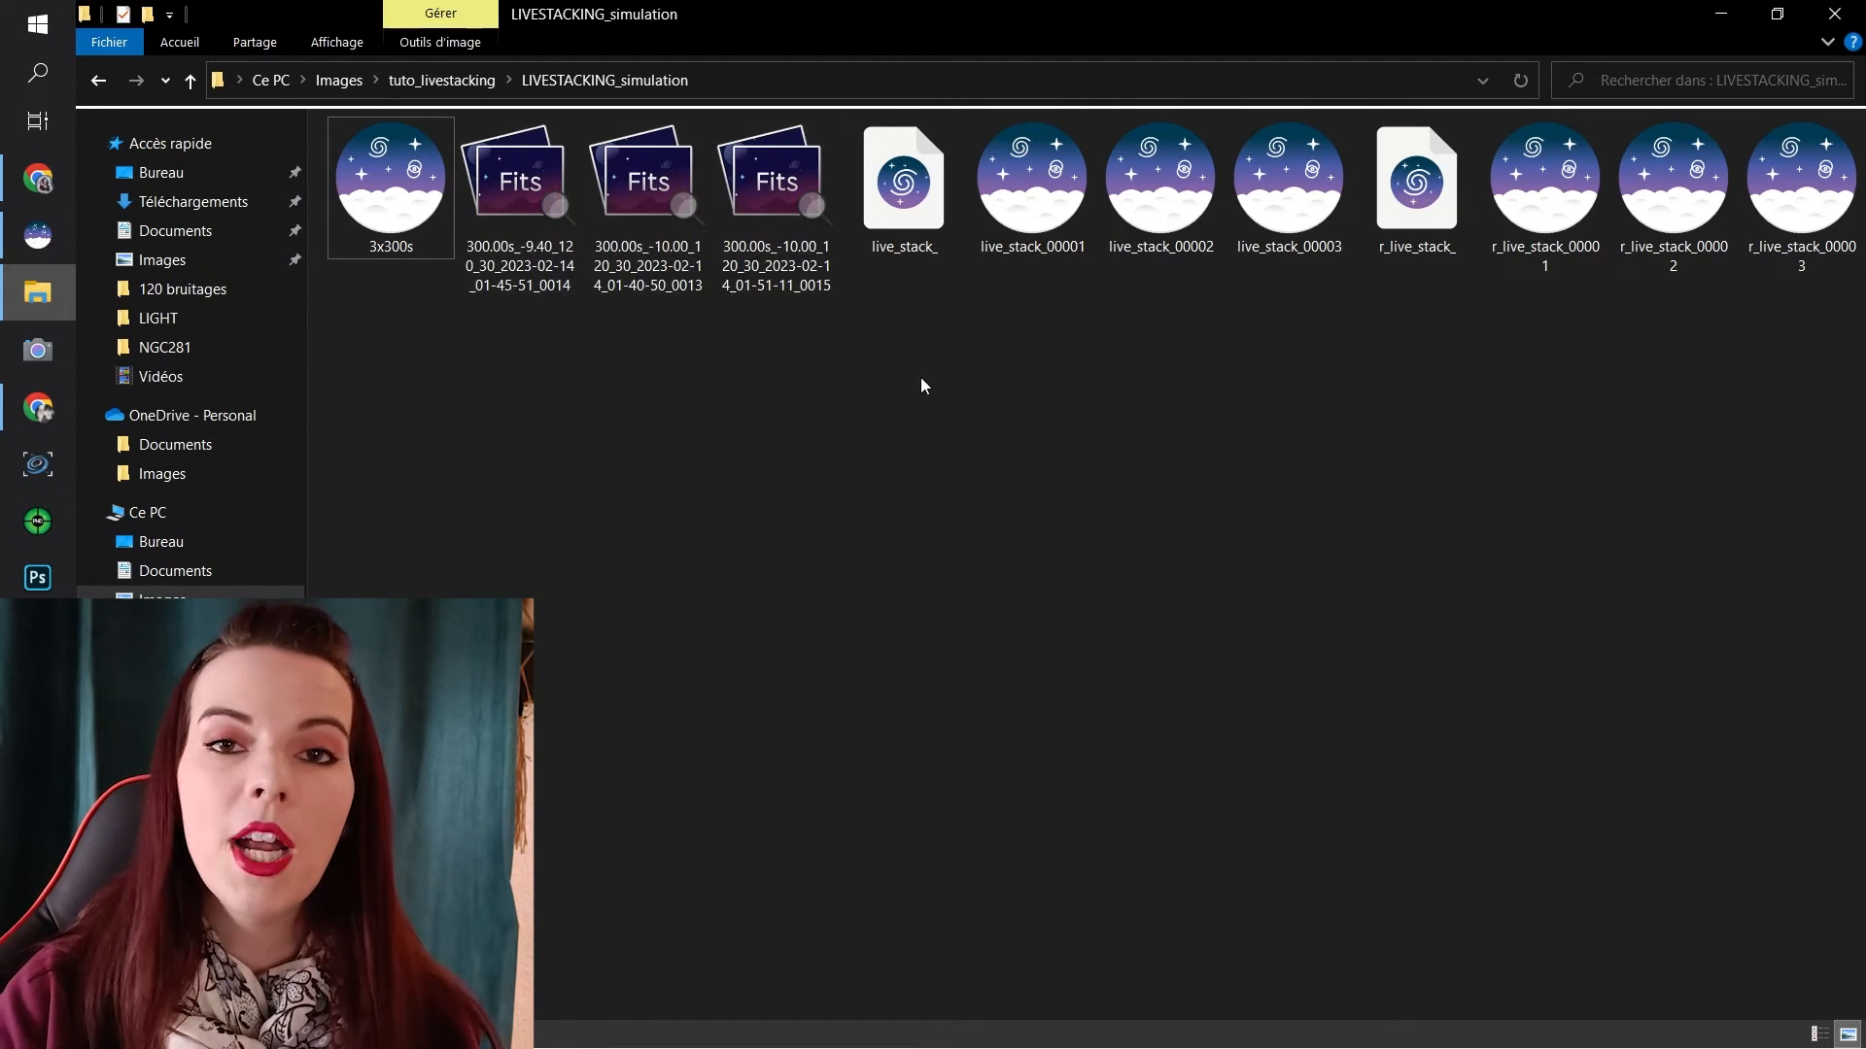